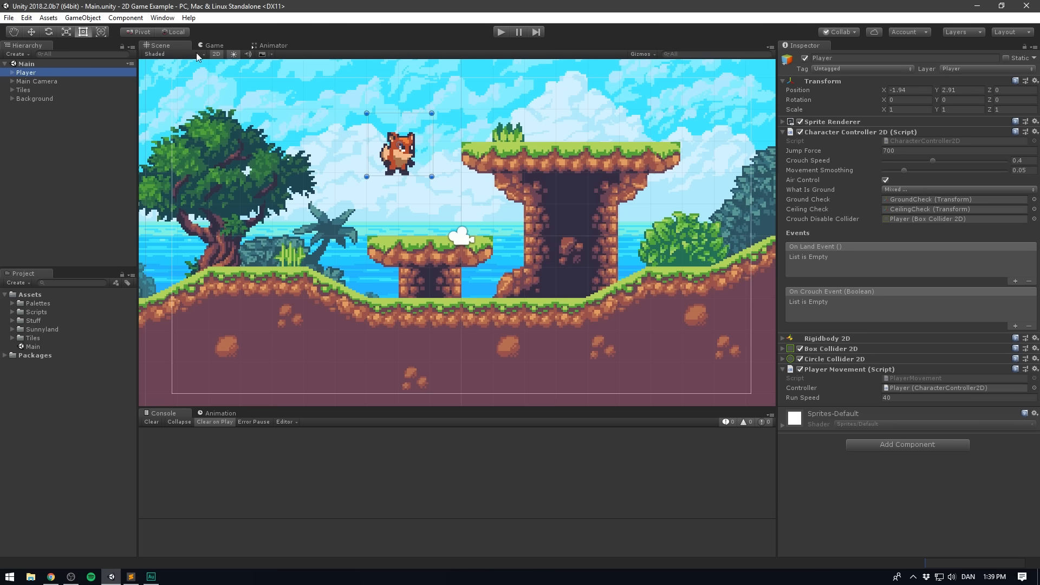
- Open the Animation window and start creating an Animator and animation clip for the Player object
mouse_move(239, 128)
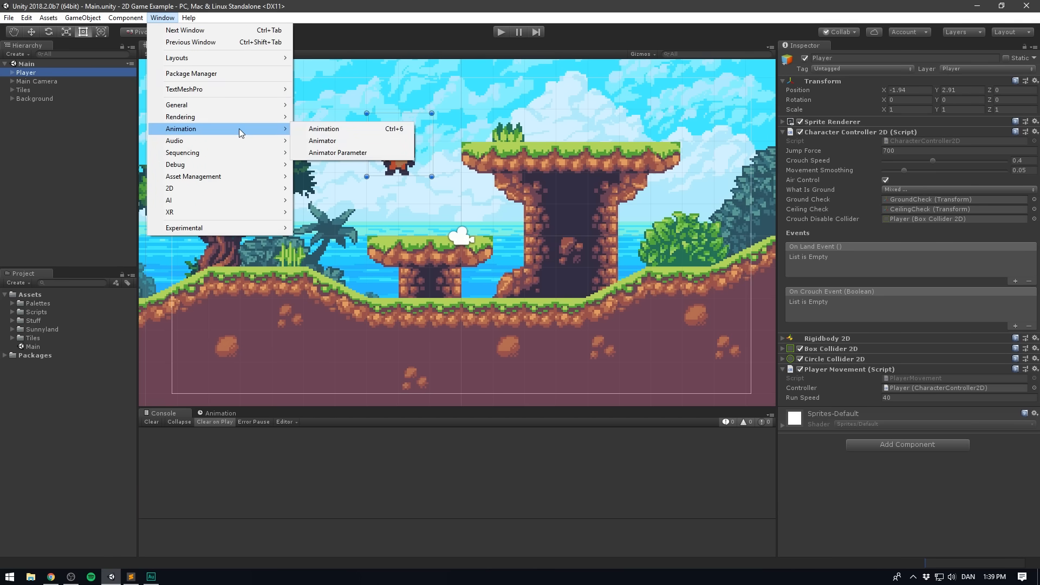
left_click(371, 130)
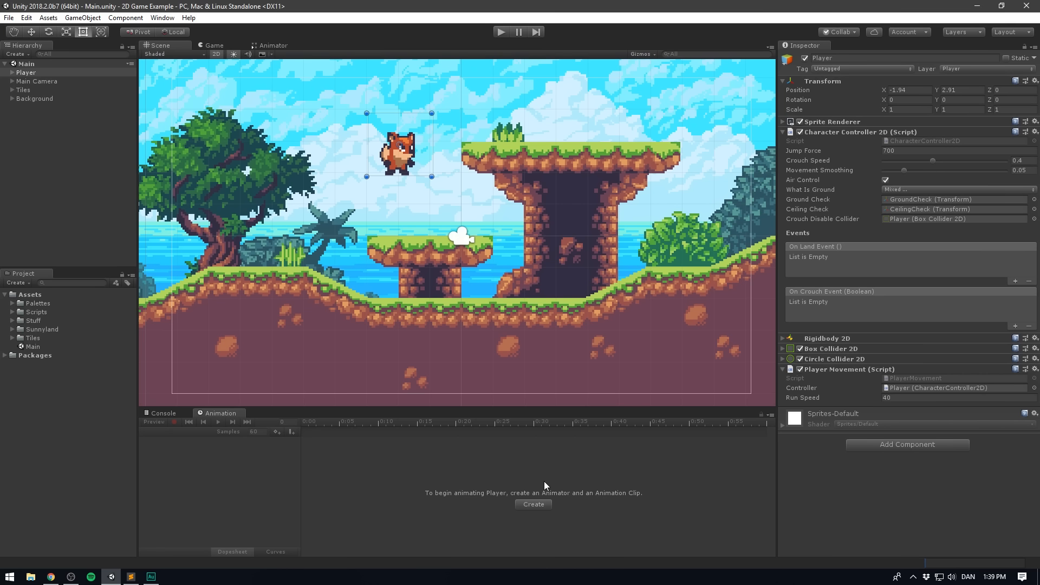
left_click(534, 504)
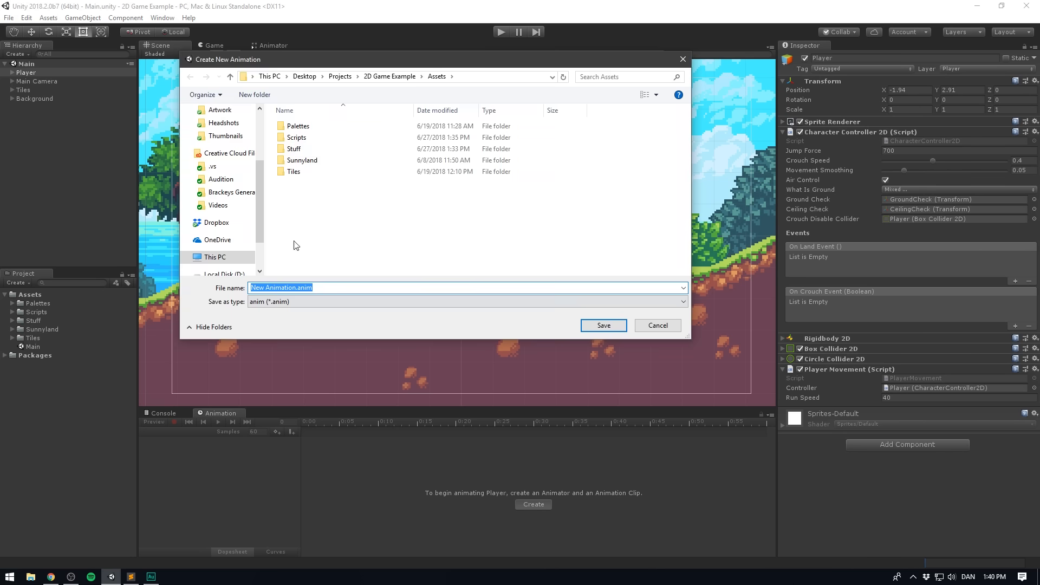
- Create a folder named Animation inside the project's Assets folder and open it as the save location
right_click(337, 223)
mouse_move(454, 348)
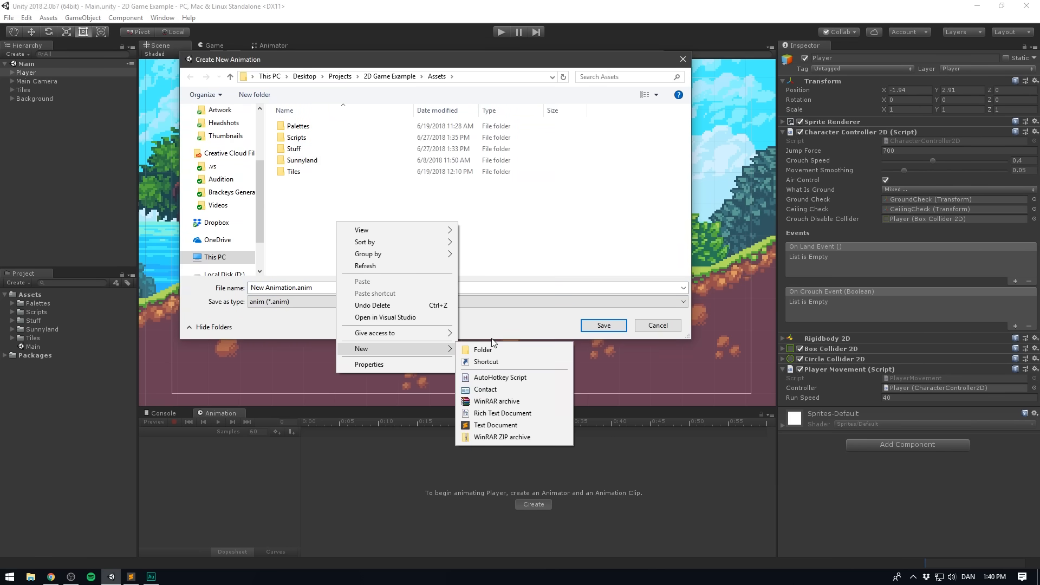
left_click(492, 347)
type("Animation")
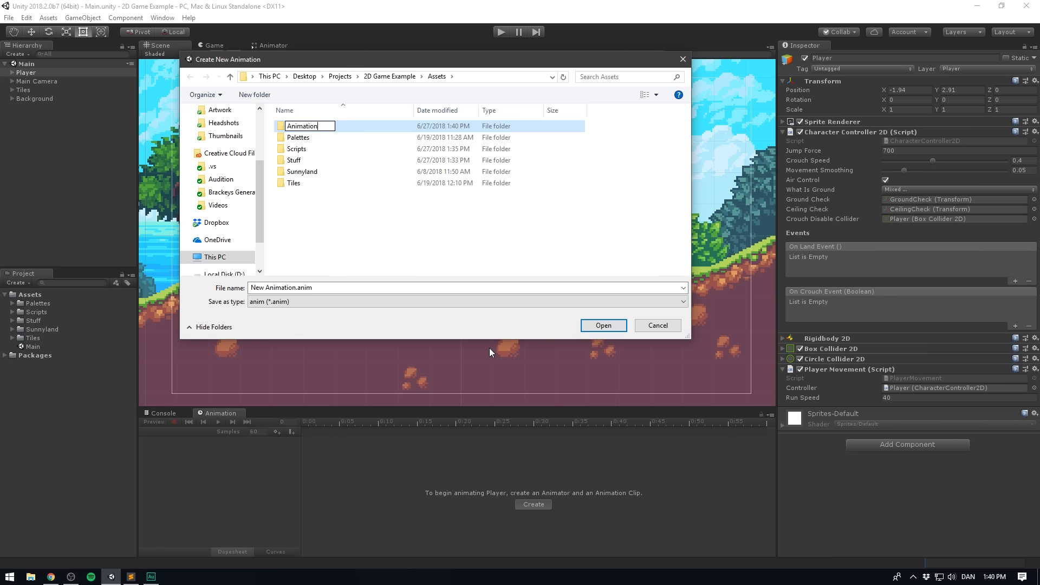
key("Return")
double_click(343, 127)
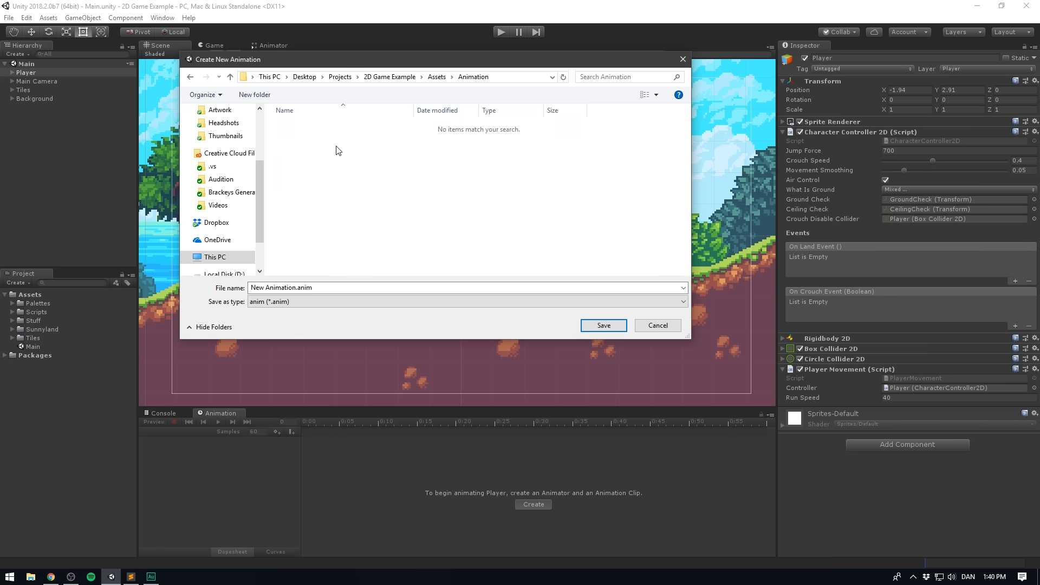
- Name the new animation clip Player_Idle.anim and save it in the Animation folder
left_click(296, 288)
left_click_drag(296, 288, 203, 280)
key("BackSpace")
type("Player_")
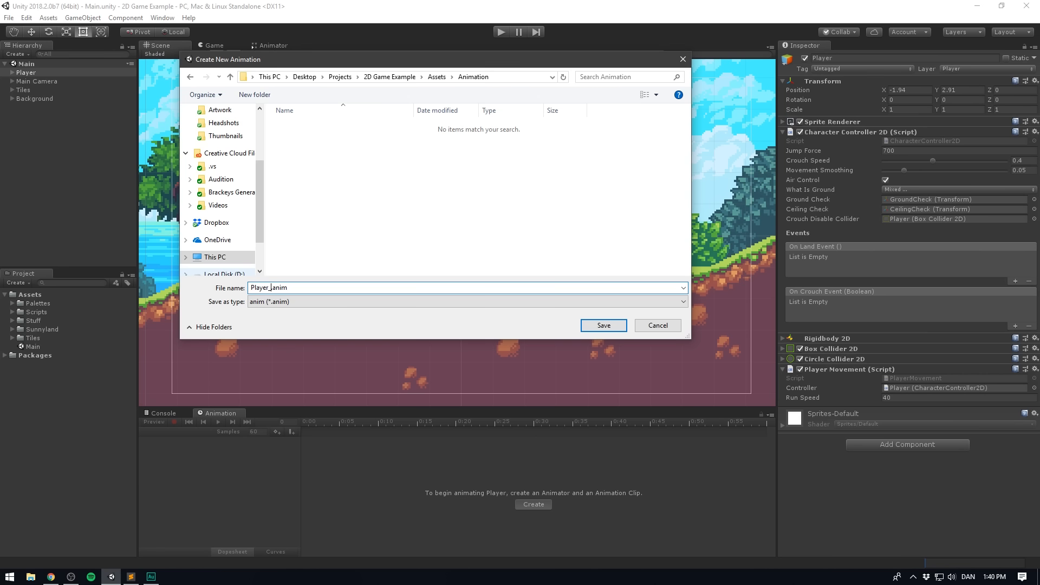
type("Idle")
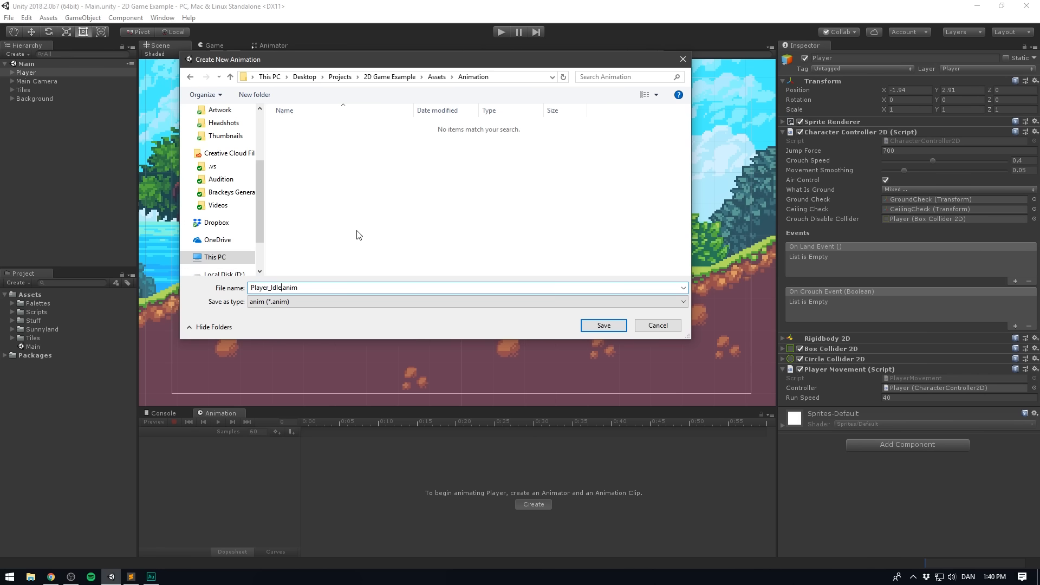
left_click(601, 326)
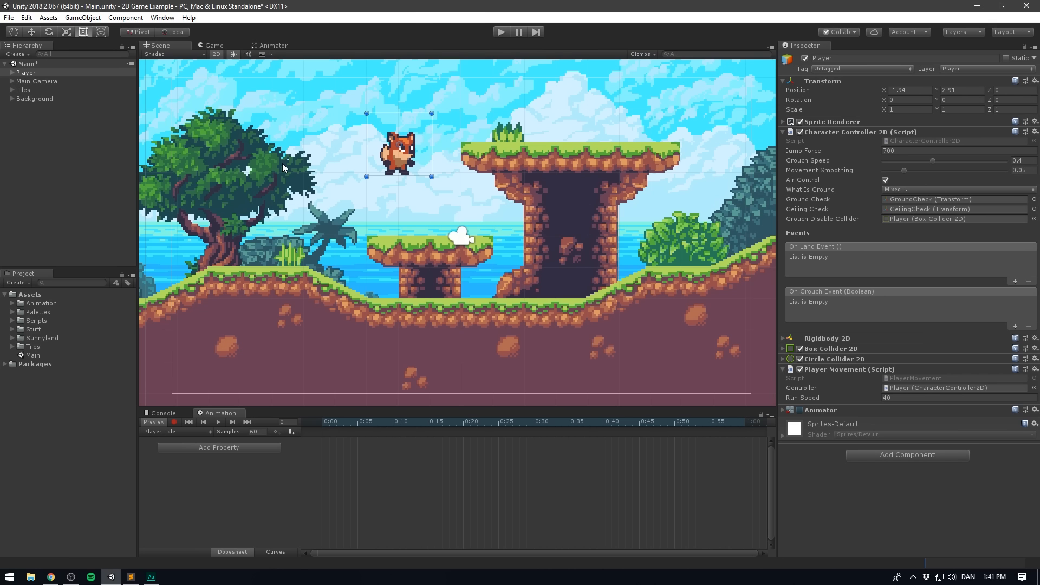
- Expand the Sunnyland artwork folders down to Sprites, player, idle to reveal the idle sprites
left_click(13, 338)
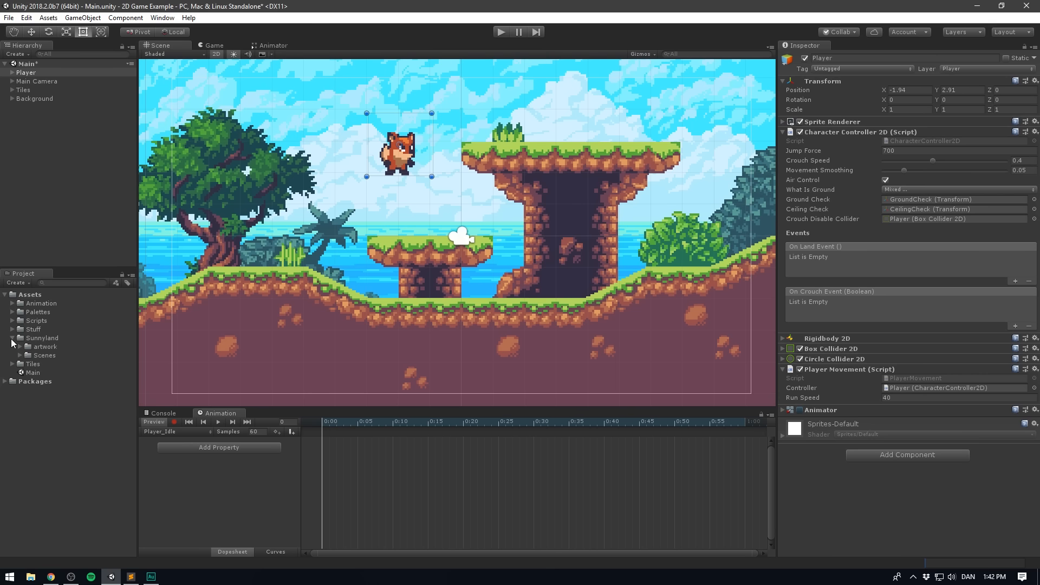
left_click(21, 347)
left_click(28, 364)
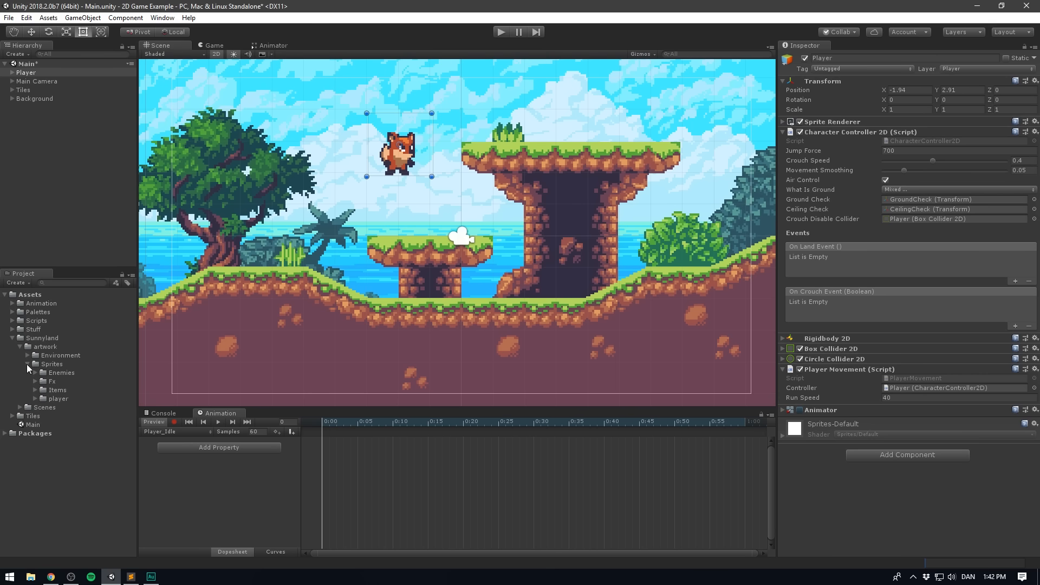
left_click(35, 399)
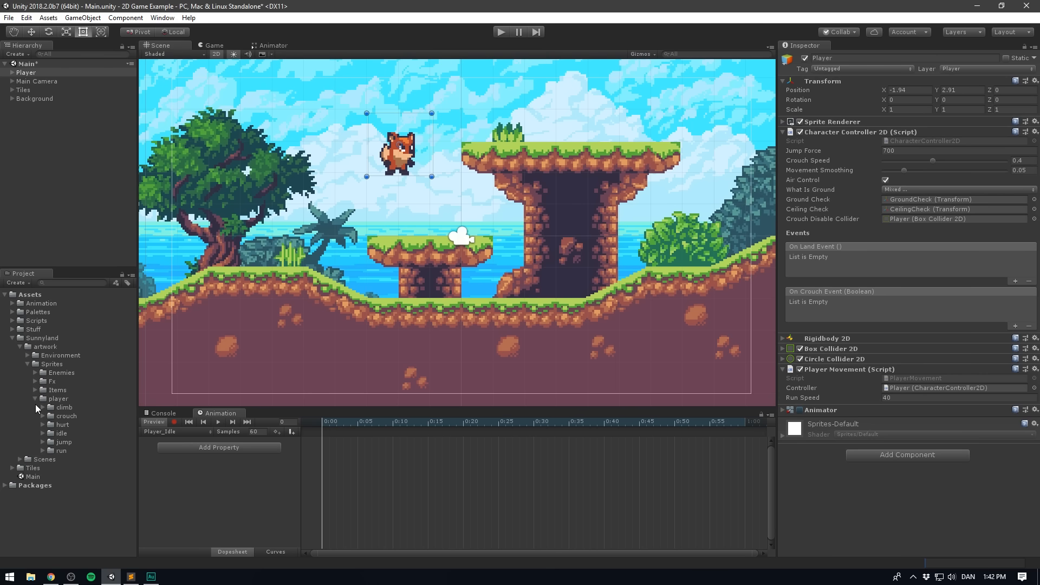
left_click(43, 433)
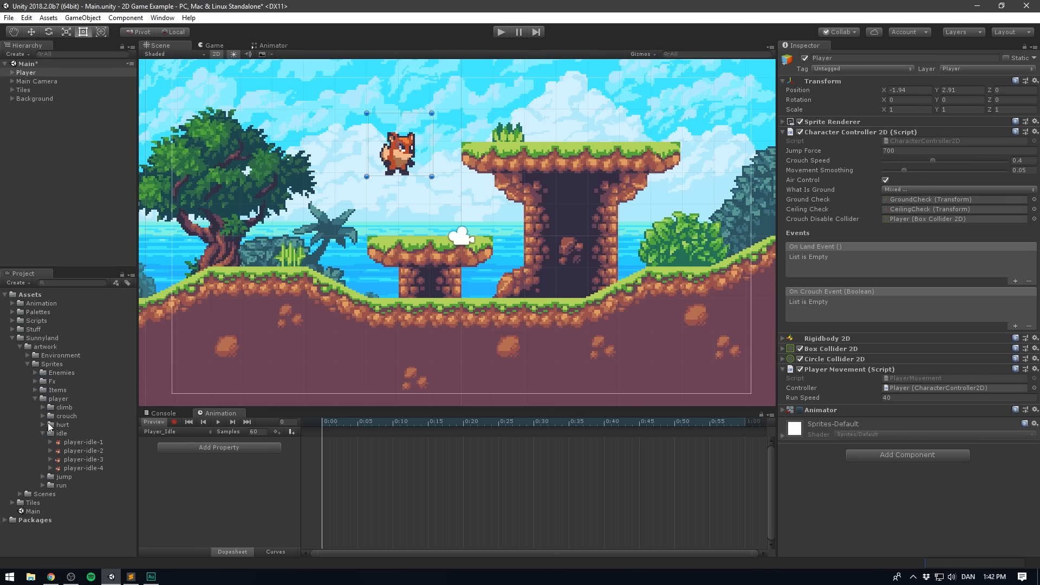
- Flip back and forth through the sprites player-idle-1 to player-idle-4 to examine the idle motion
left_click(107, 442)
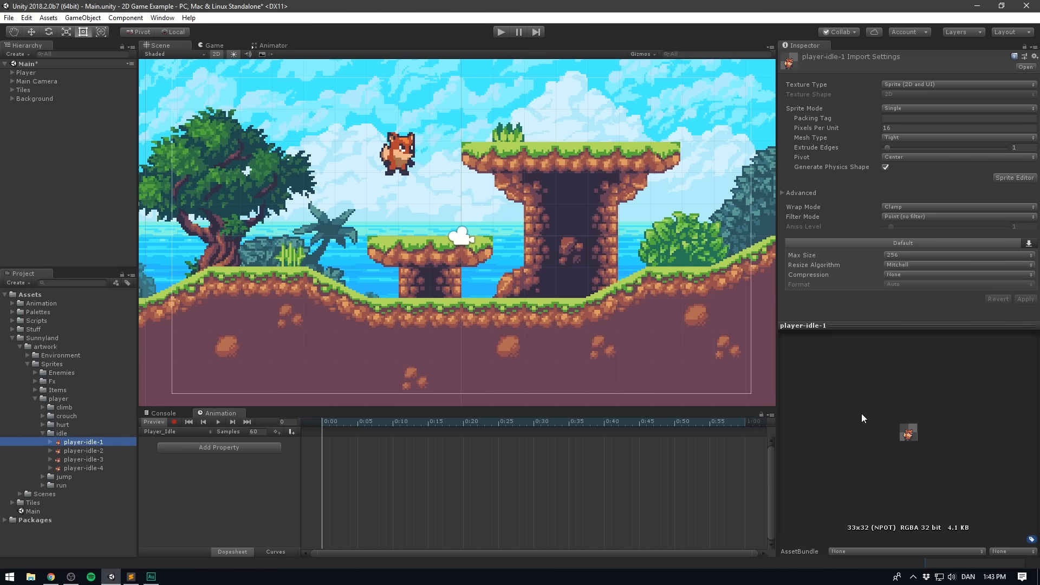
key("Down")
key("Down")
key("Down")
key("Up")
key("Up")
key("Up")
key("Down")
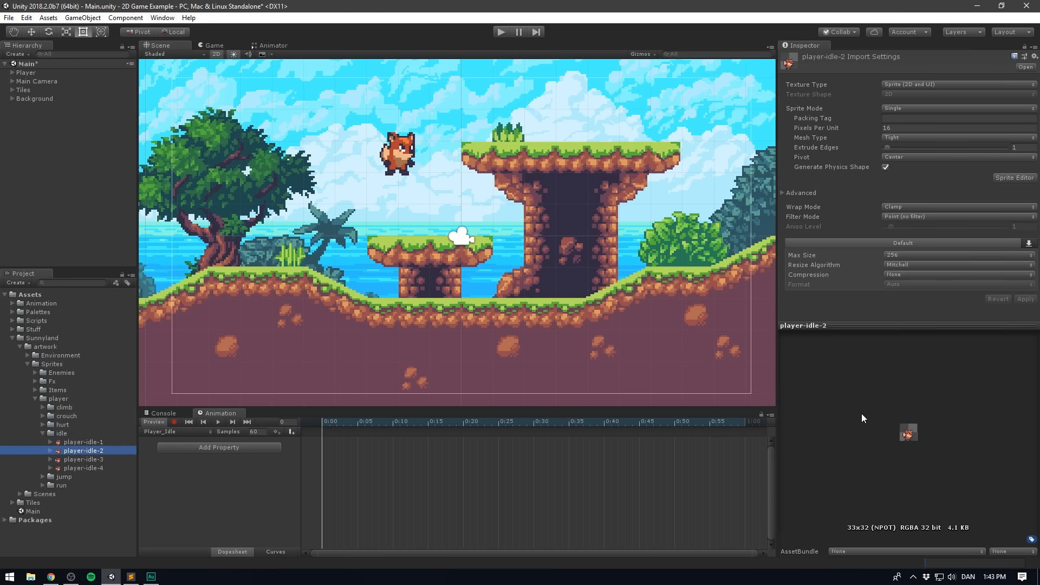
key("Down")
key("Down")
key("Up")
key("Up")
key("Up")
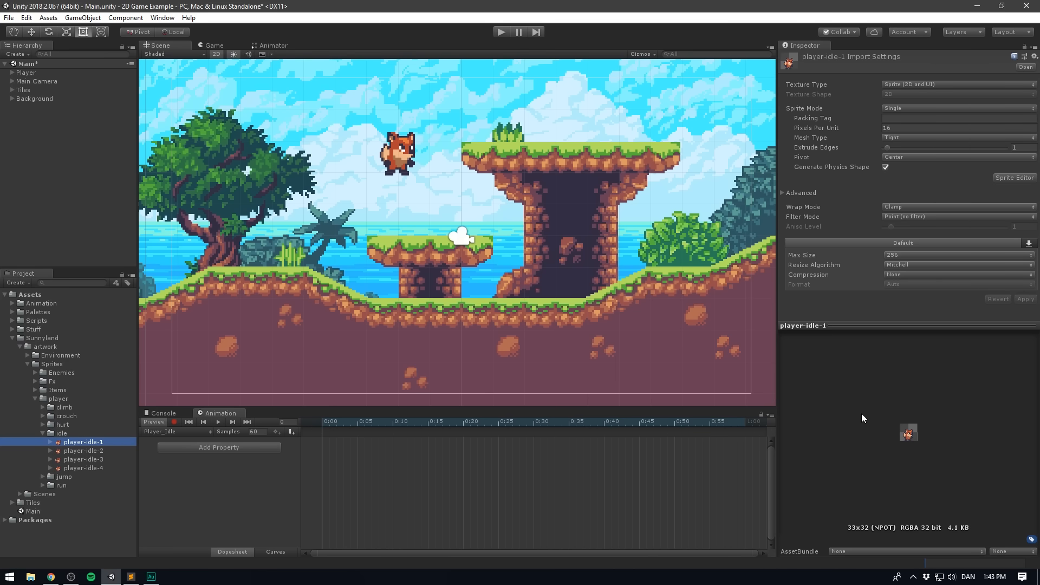
- Add the sprites player-idle-1 to player-idle-4 as keyframes at the start of the Player_Idle timeline
left_click(96, 467, "shift")
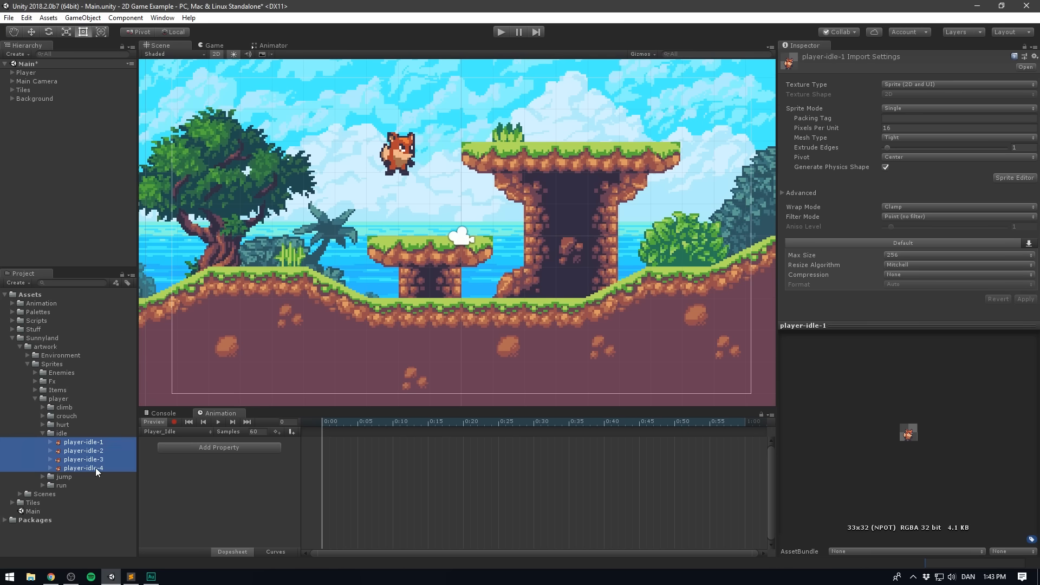
left_click_drag(89, 455, 182, 446)
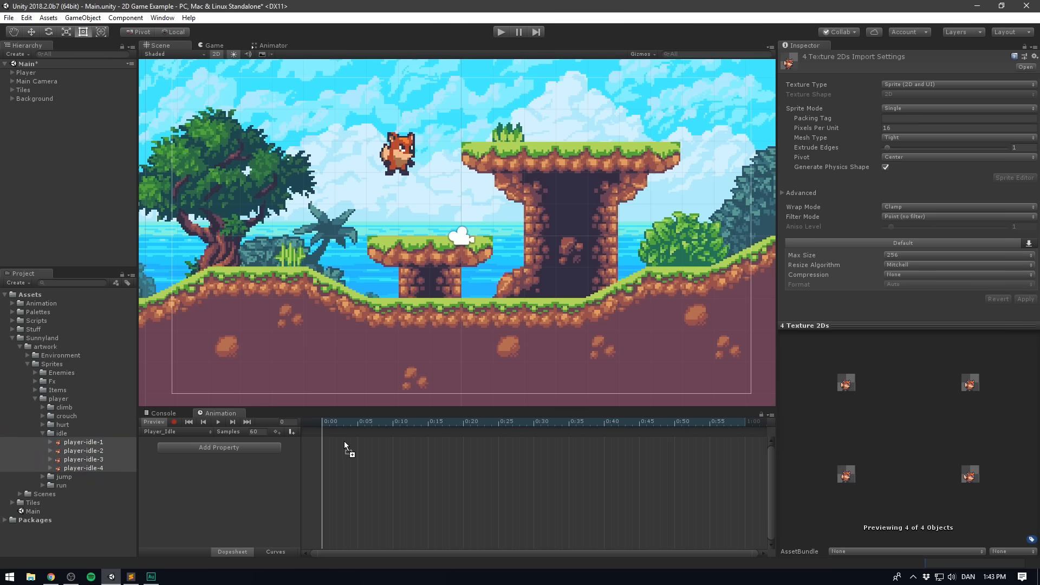
left_click_drag(360, 451, 354, 453)
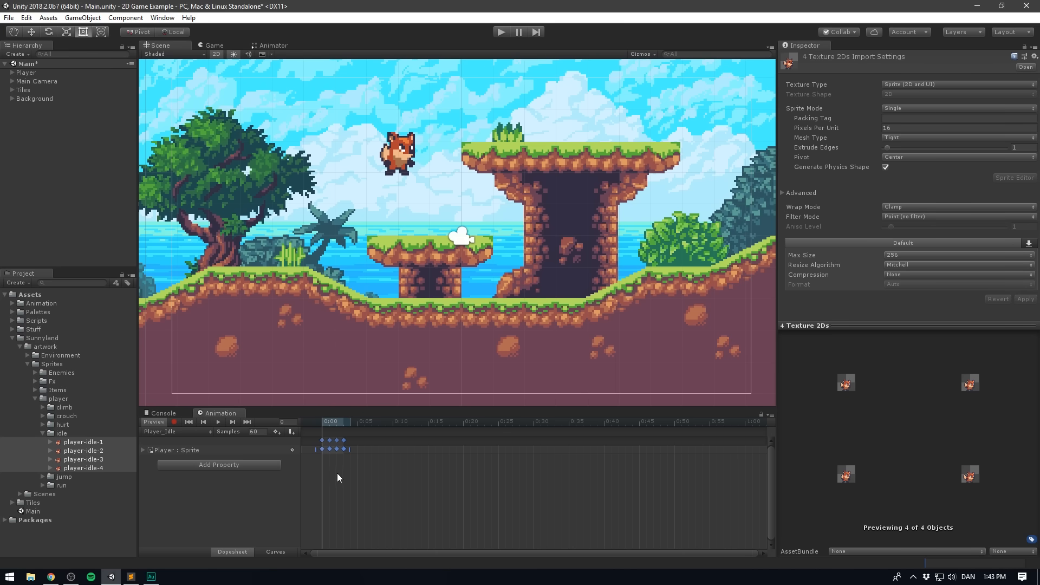
- Set the Player_Idle clip's sample rate to 12 and preview its playback
left_click(218, 421)
left_click(261, 432)
type("12")
key("Return")
left_click(218, 421)
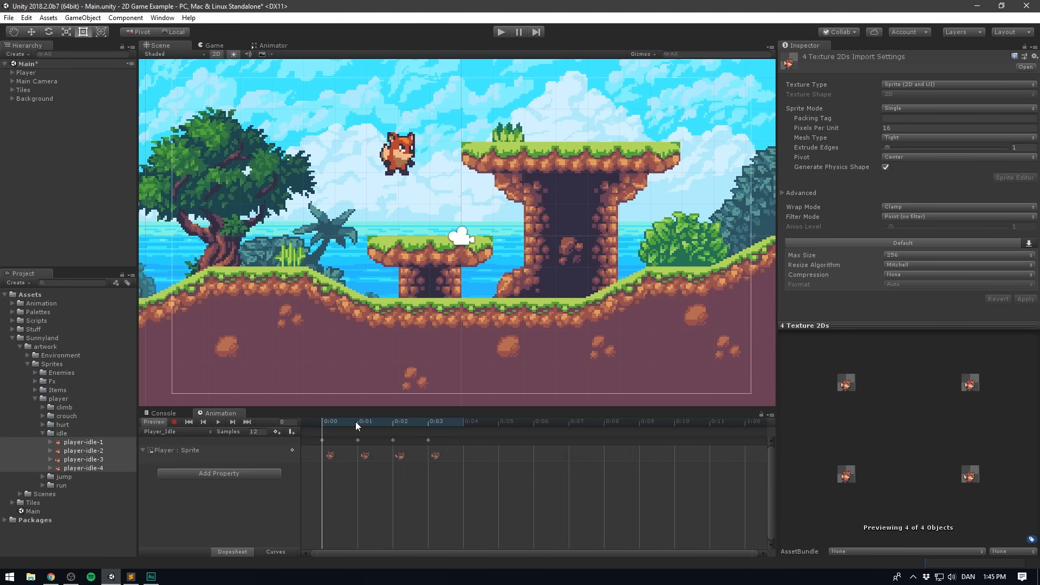
- Try shifting the sprite keyframe at 0:01 along the Player_Idle timeline and delete it
mouse_move(355, 421)
left_mouse_down()
mouse_move(459, 420)
mouse_move(319, 431)
mouse_move(359, 440)
left_mouse_up()
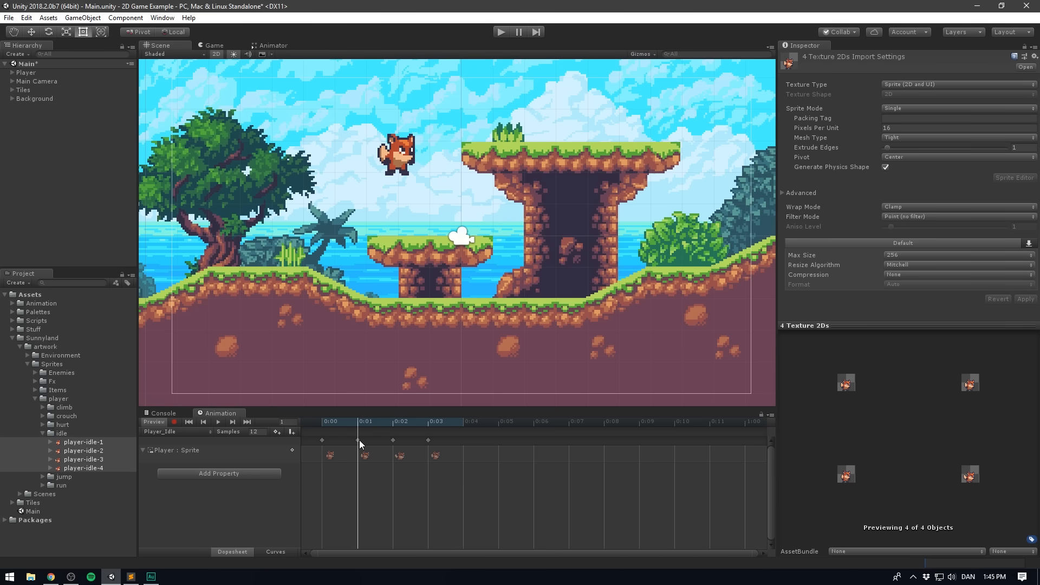
left_click(357, 440)
left_click_drag(459, 444, 518, 444)
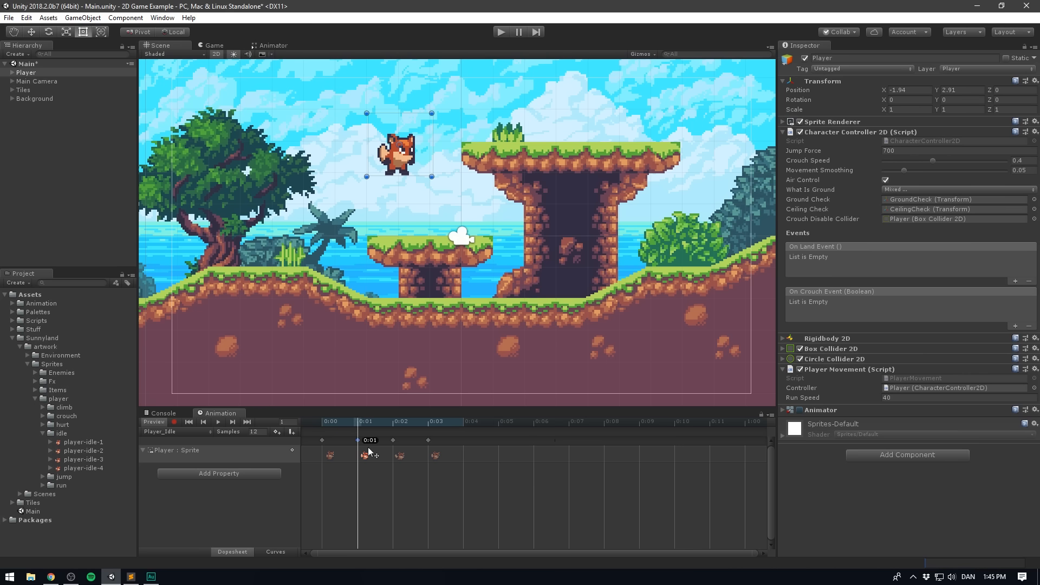
left_click_drag(368, 446, 481, 444)
key("Delete")
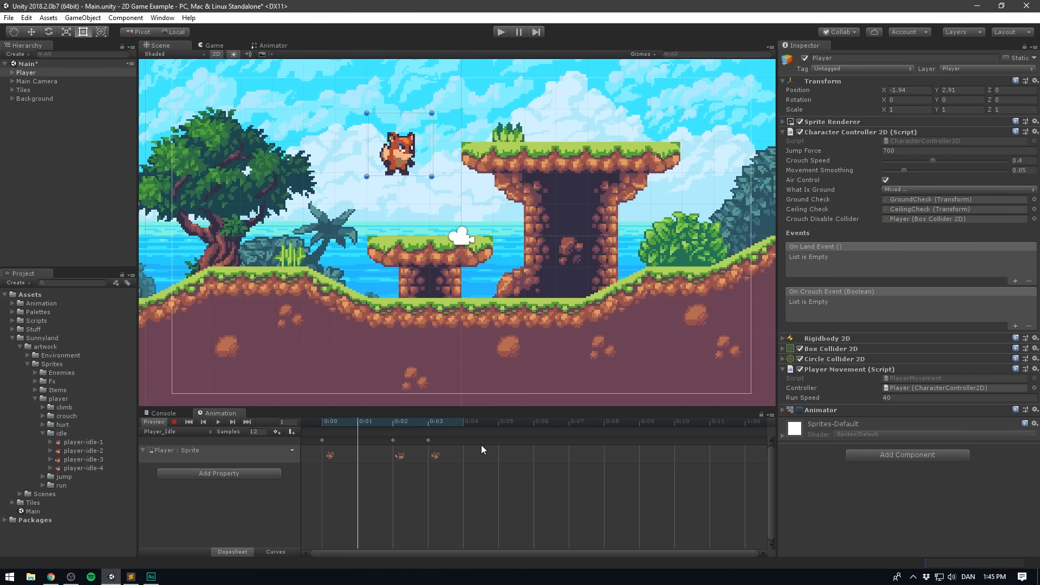
- Undo the keyframe edits in Player_Idle and return the playhead to 0:00
key("ctrl+z")
key("ctrl+z")
key("ctrl+z")
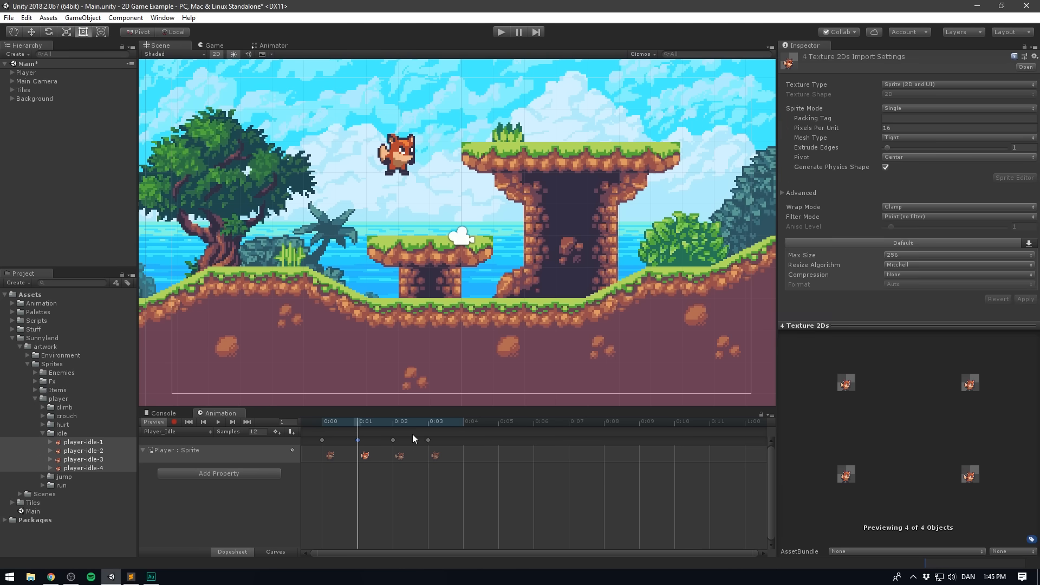
left_click_drag(353, 423, 346, 424)
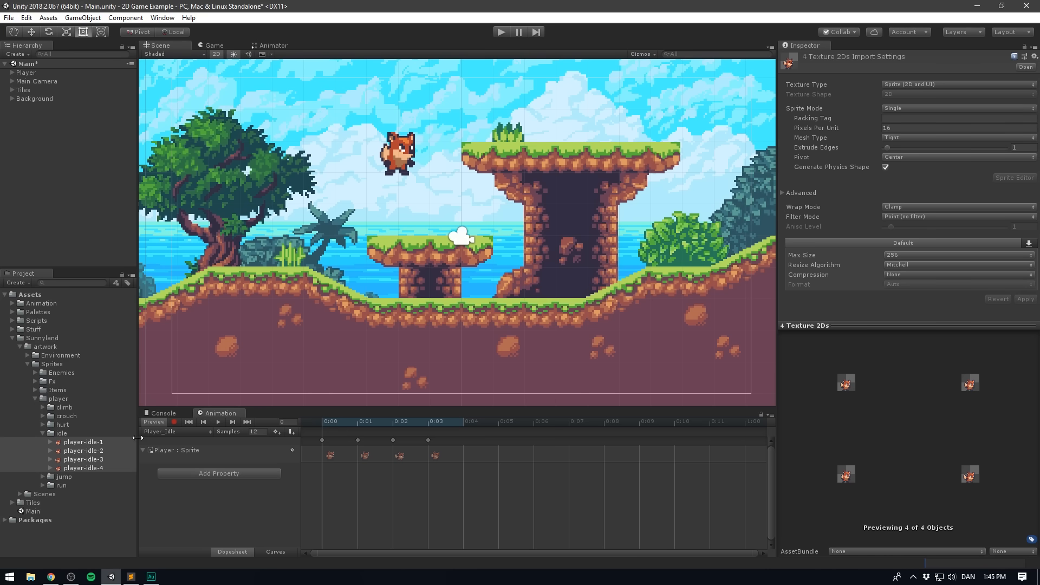
- Create a new animation clip for the player and save it as Player_Run.anim in the Animation folder
left_click(198, 433)
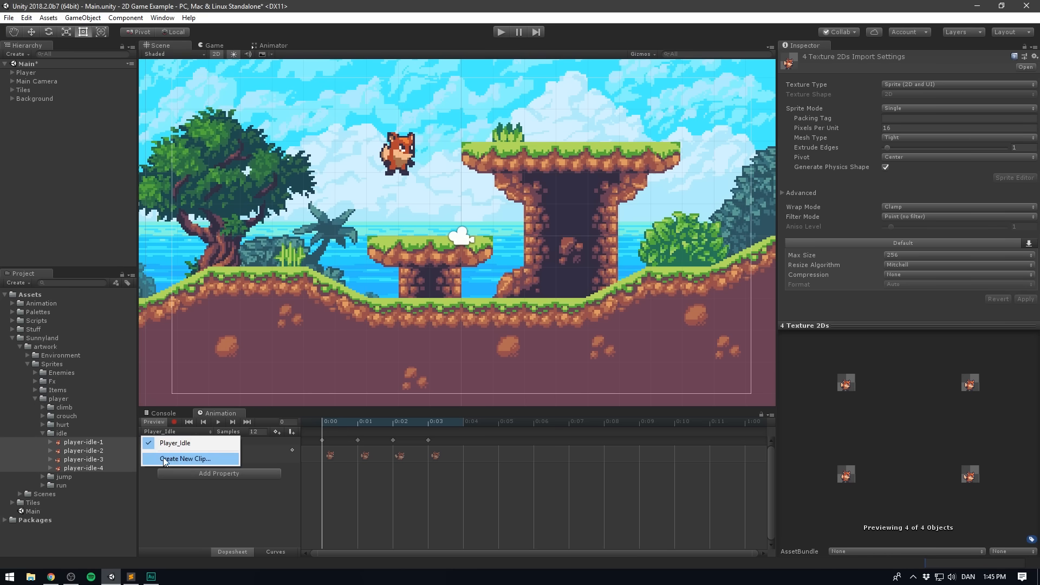
left_click(186, 457)
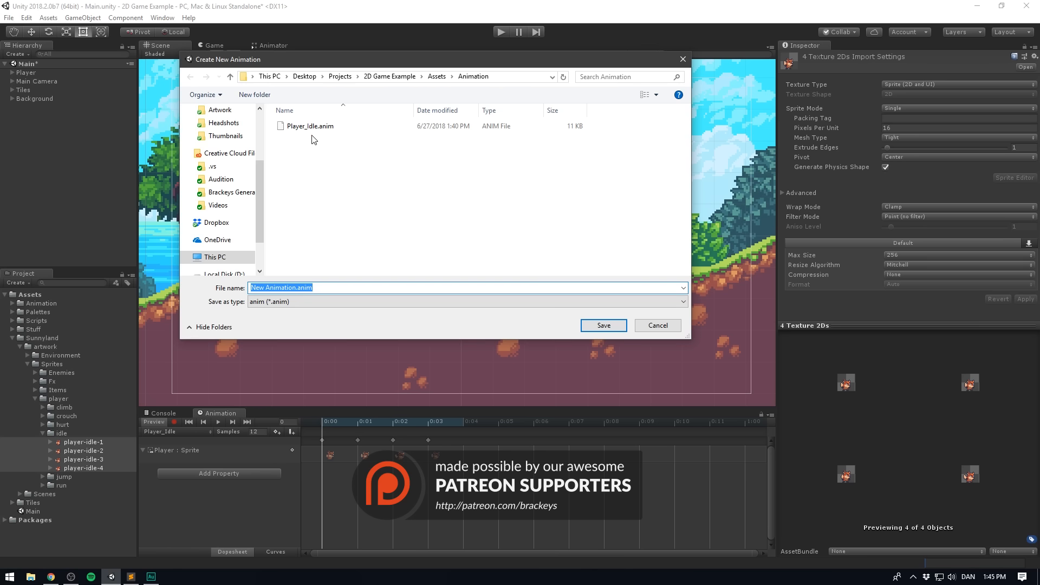
left_click(302, 292)
left_click_drag(298, 290, 227, 293)
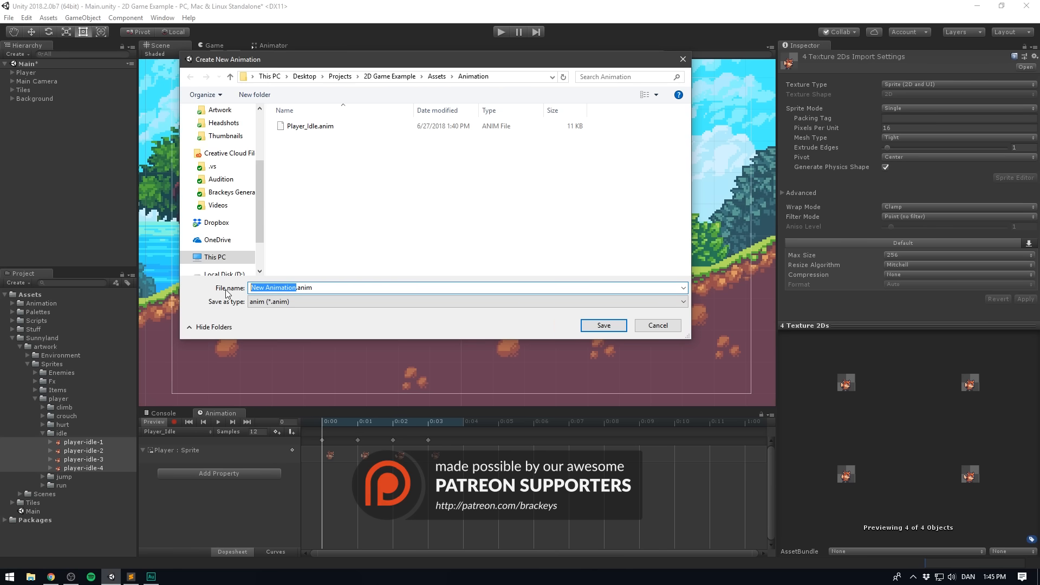
type("Player_Run")
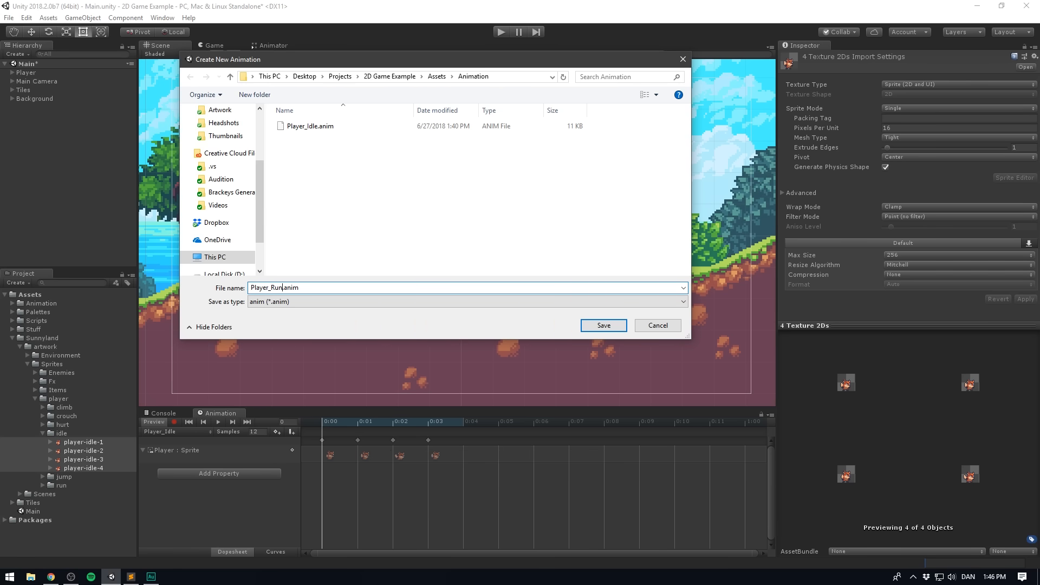
key("Return")
- Add the sprites player-run-1 to player-run-6 from the run folder as keyframes in the Player_Run clip
left_click(43, 433)
left_click(42, 450)
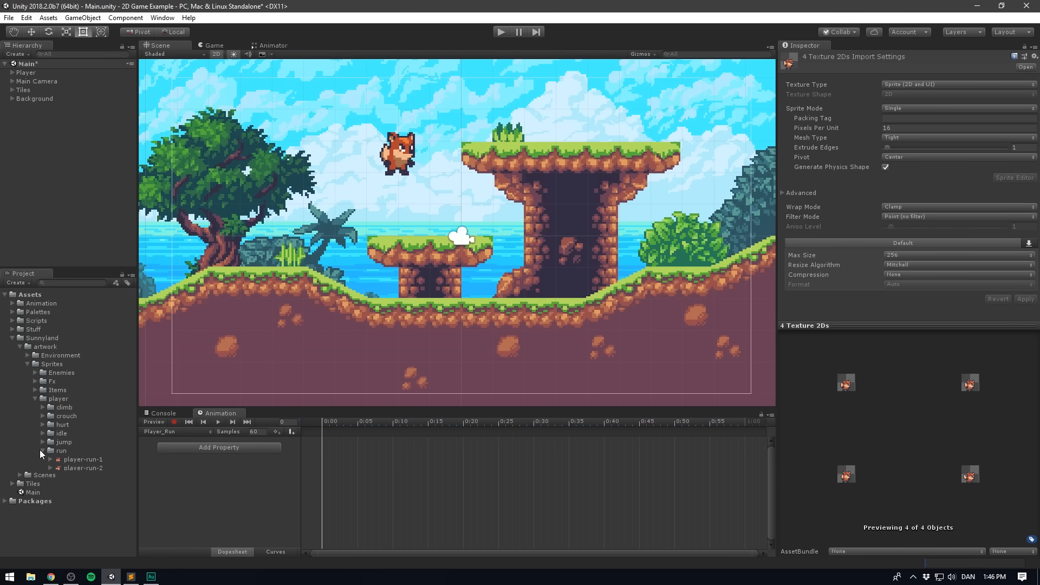
left_click(65, 459)
left_click(96, 503, "shift")
left_click_drag(97, 503, 270, 435)
- Set the Player_Run clip's sample rate to 12 and preview its playback
left_click(260, 433)
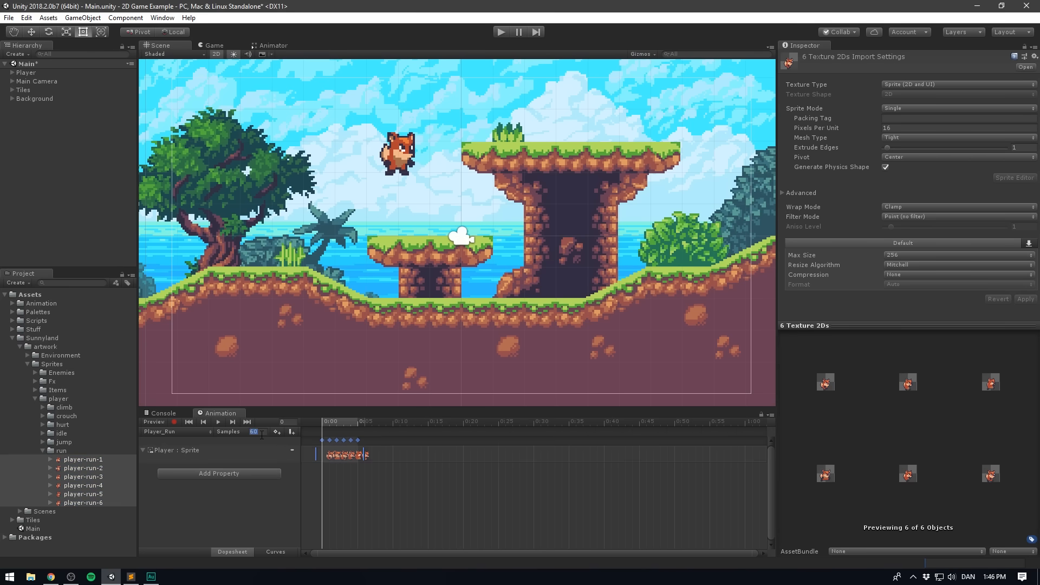
type("12")
key("Return")
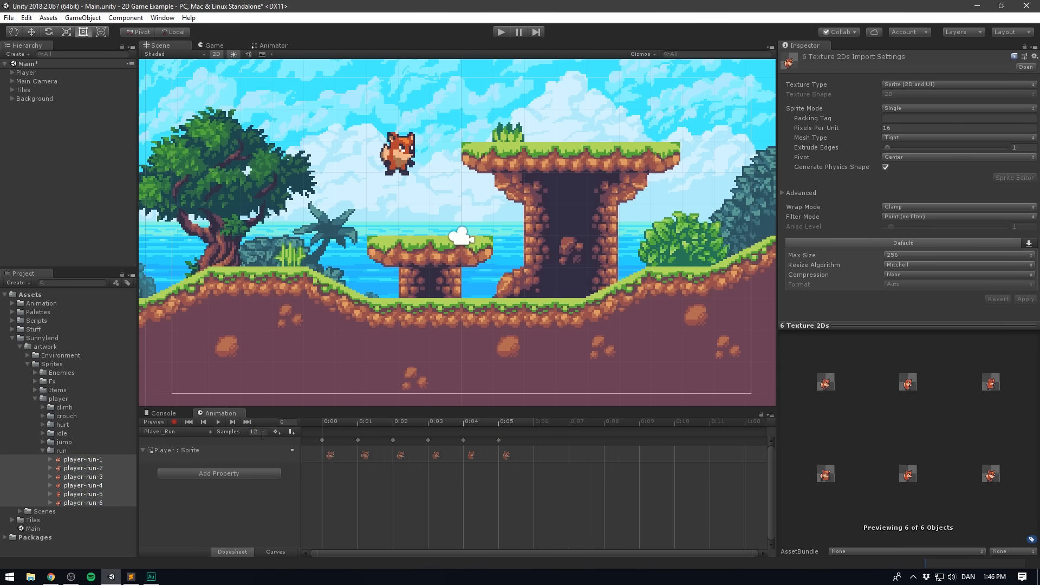
left_click(219, 422)
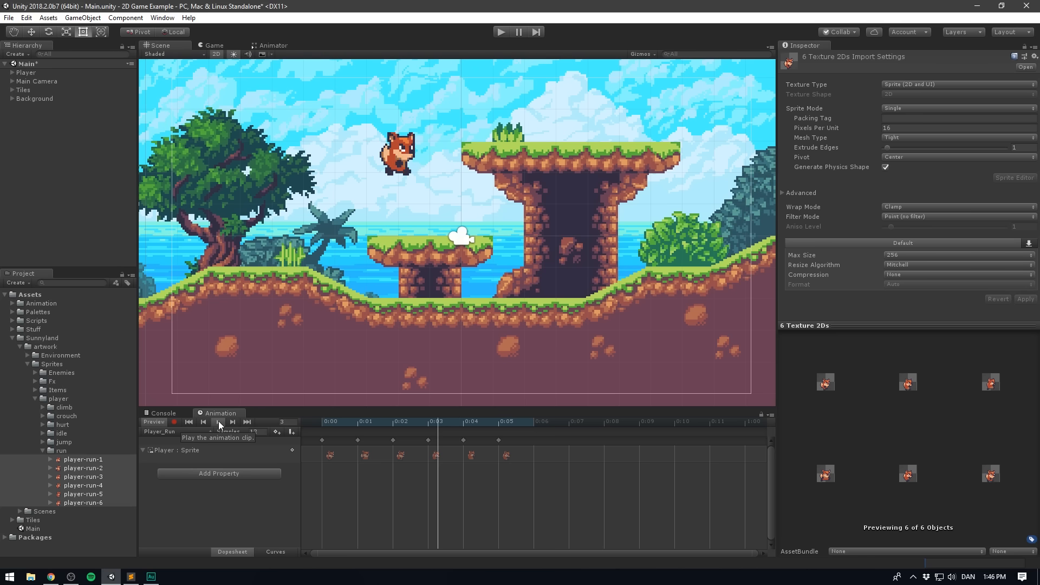
left_click(219, 421)
- Create a new animation clip for the player and save it as Player_Crouch.anim in the Animation folder
left_click(178, 431)
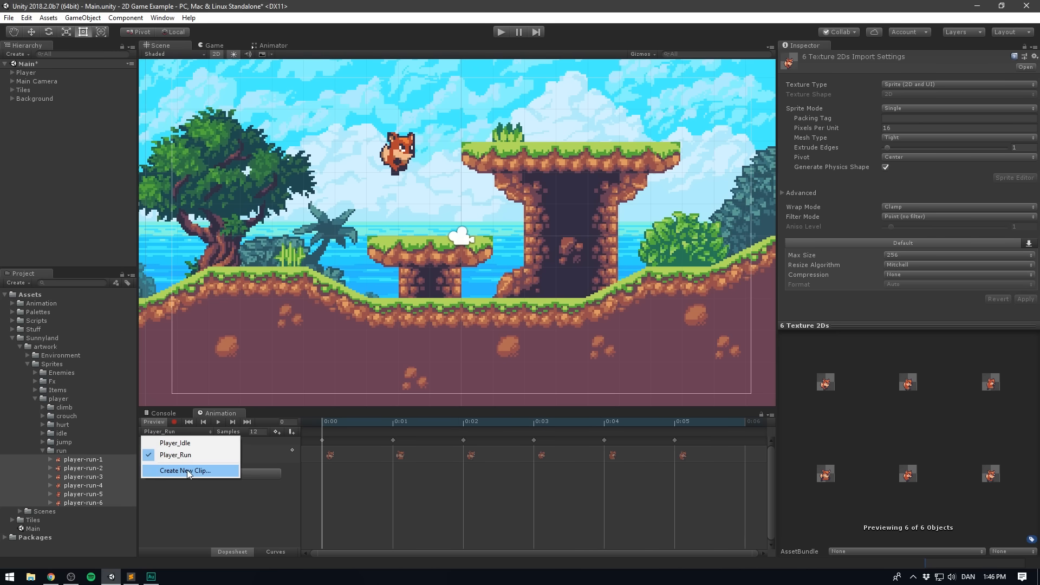
left_click(187, 469)
type("Player_Crouc")
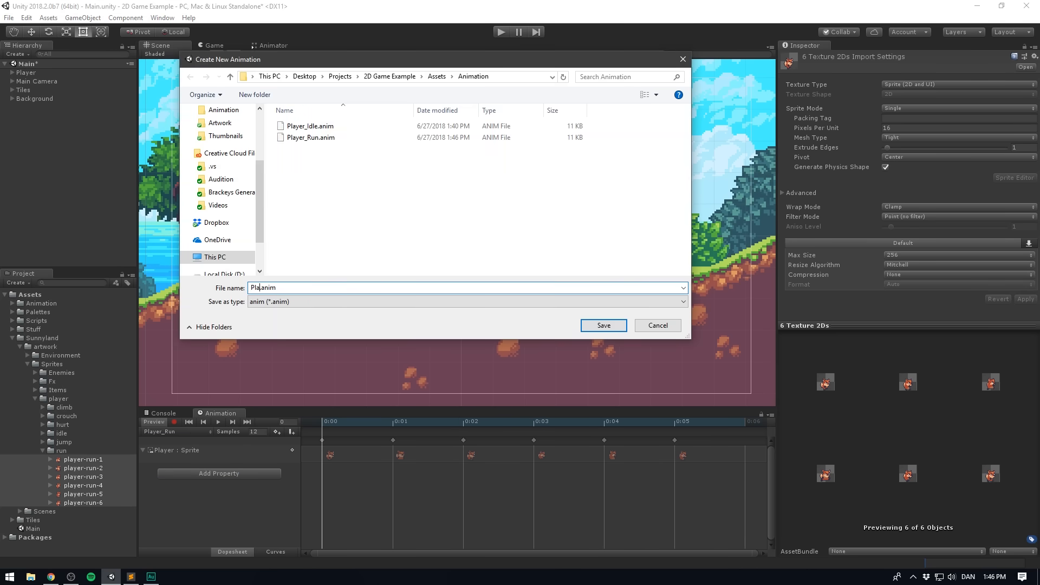
type("h")
key("Return")
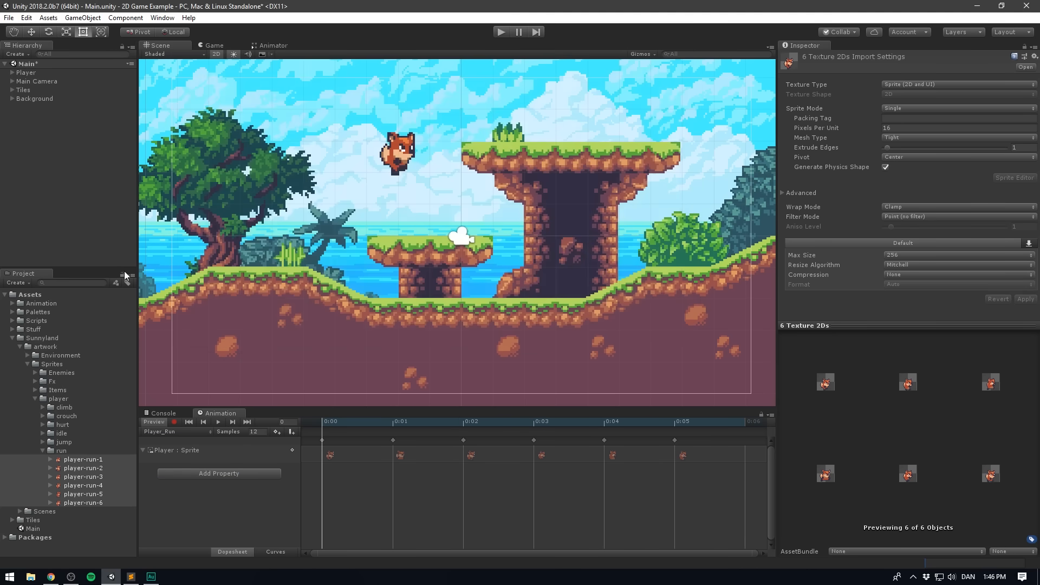
- Add the sprites player-crouch-1 and player-crouch-2 from the crouch folder as keyframes in the Player_Crouch clip
left_click(41, 450)
left_click(41, 416)
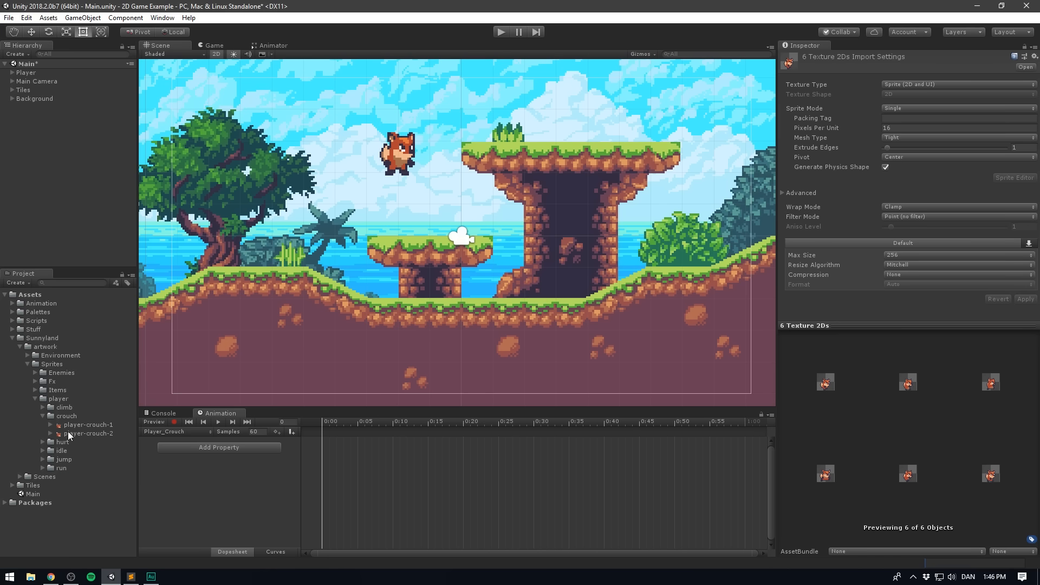
left_click(68, 426)
left_click(70, 432, "shift")
left_click_drag(71, 432, 251, 448)
left_click_drag(373, 458, 373, 457)
- Set the Player_Crouch clip's sample rate to 12 and preview its playback
left_click(254, 431)
type("12")
key("Return")
left_click(219, 422)
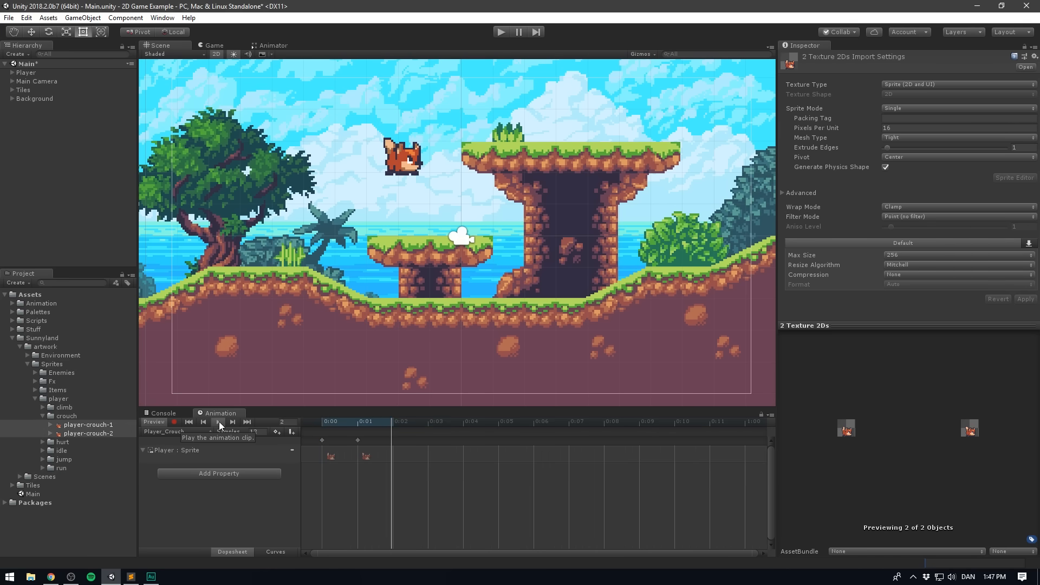
left_click(218, 421)
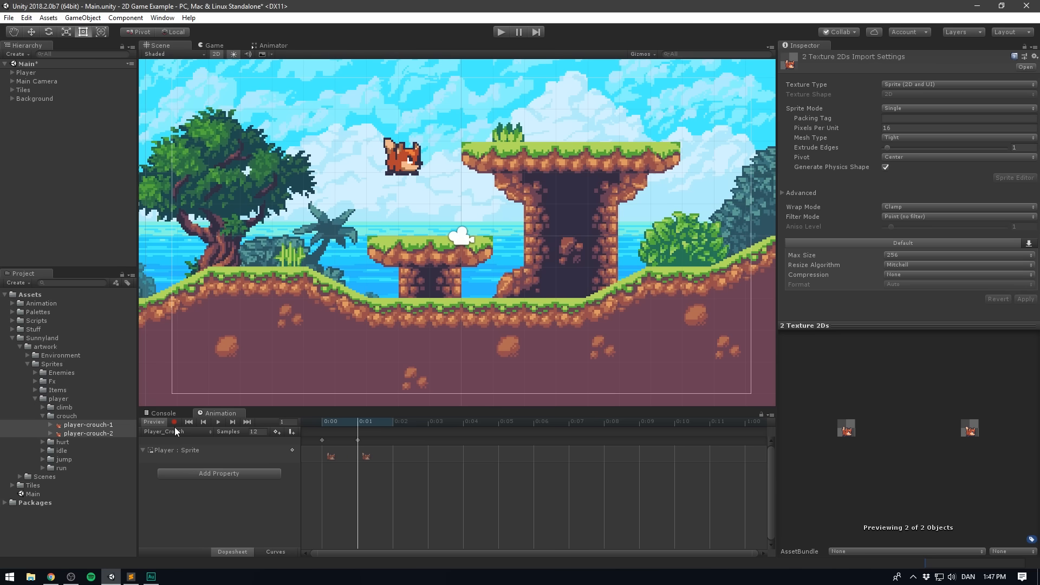
- Create another animation clip for the player and save it as Player_Jump.anim in the Animation folder
left_click(175, 431)
left_click(179, 481)
type("Player_Jump")
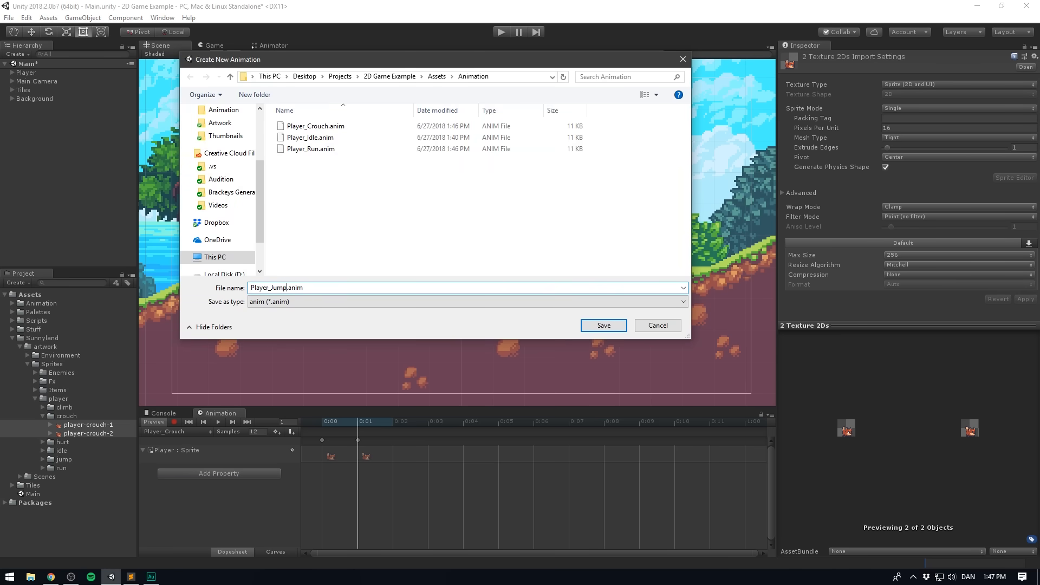
key("Return")
- Add the sprites player-jump-1 and player-jump-2 from the jump folder as keyframes in the Player_Jump clip
left_click(43, 415)
left_click(42, 443)
left_click(81, 450)
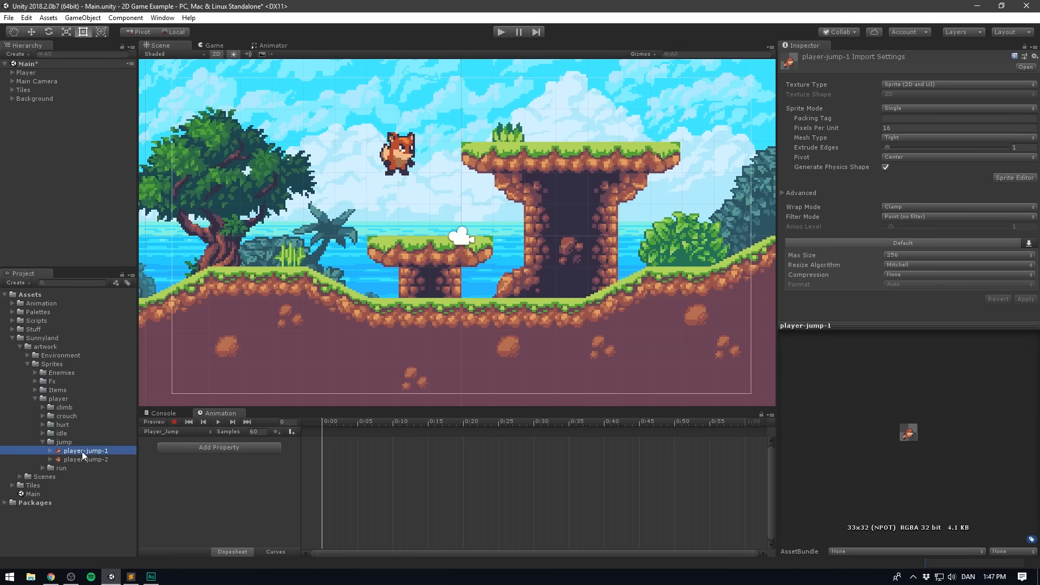
left_click(80, 459, "shift")
left_click_drag(70, 456, 347, 450)
- Set the Player_Jump clip's sample rate to 12 and preview its playback and individual frames
left_click(255, 432)
type("12")
key("Return")
left_click(220, 421)
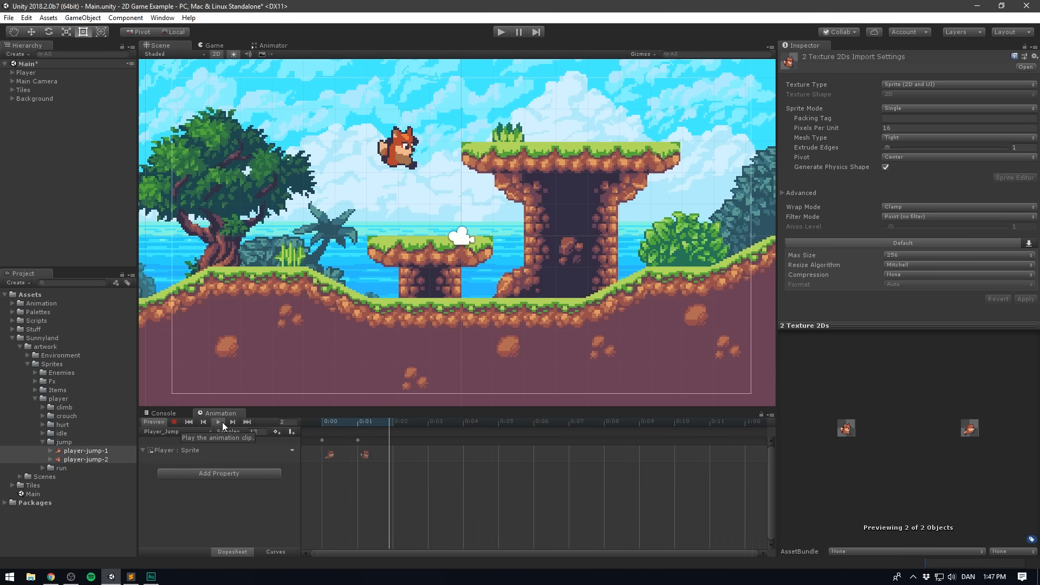
left_click(314, 422)
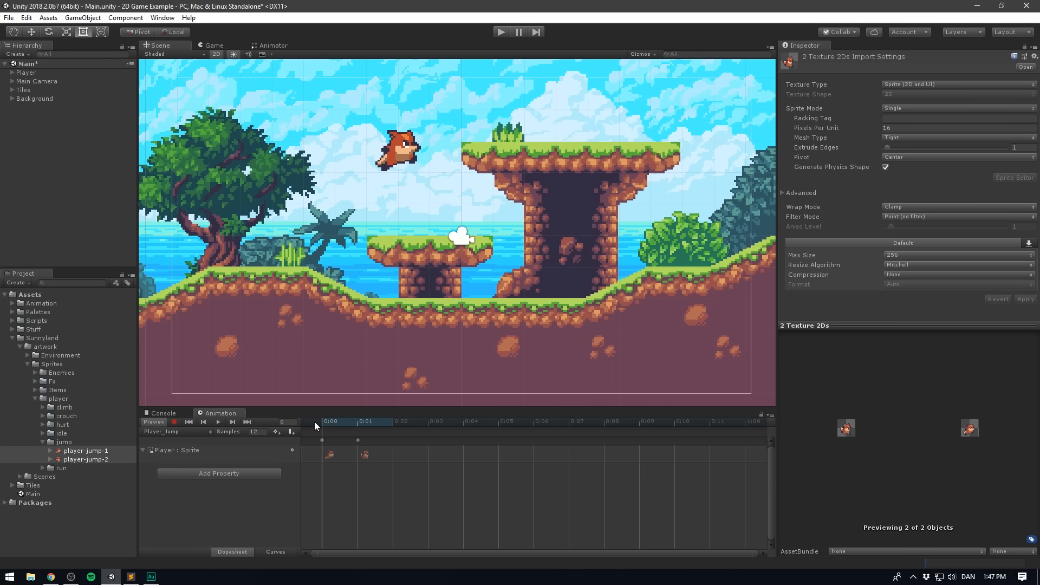
left_click(357, 423)
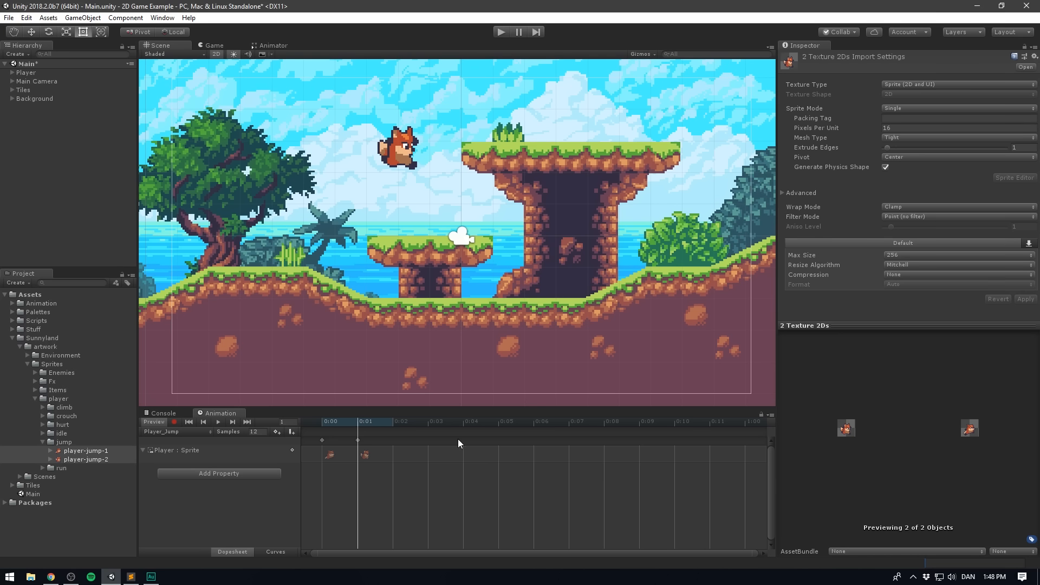
- Set the Player_Jump clip's sample rate to 2 and preview its playback
left_click(265, 432)
type("2")
left_click(218, 422)
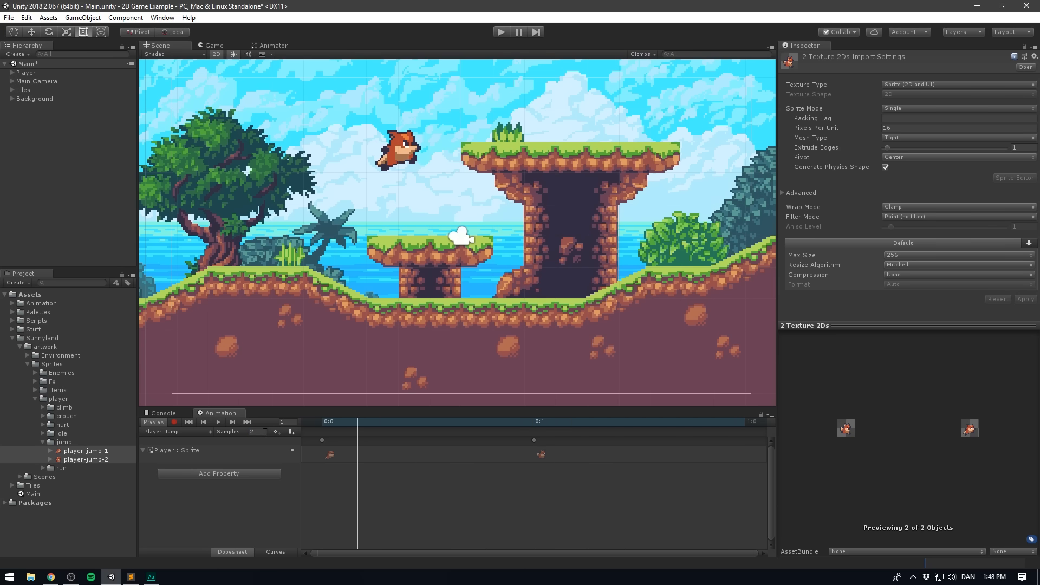
left_click(218, 421)
- Collapse the jump, artwork and Sunnyland folders and expand the Animation folder in the project assets
left_click(43, 442)
left_click(20, 346)
left_click(12, 338)
left_click(40, 417)
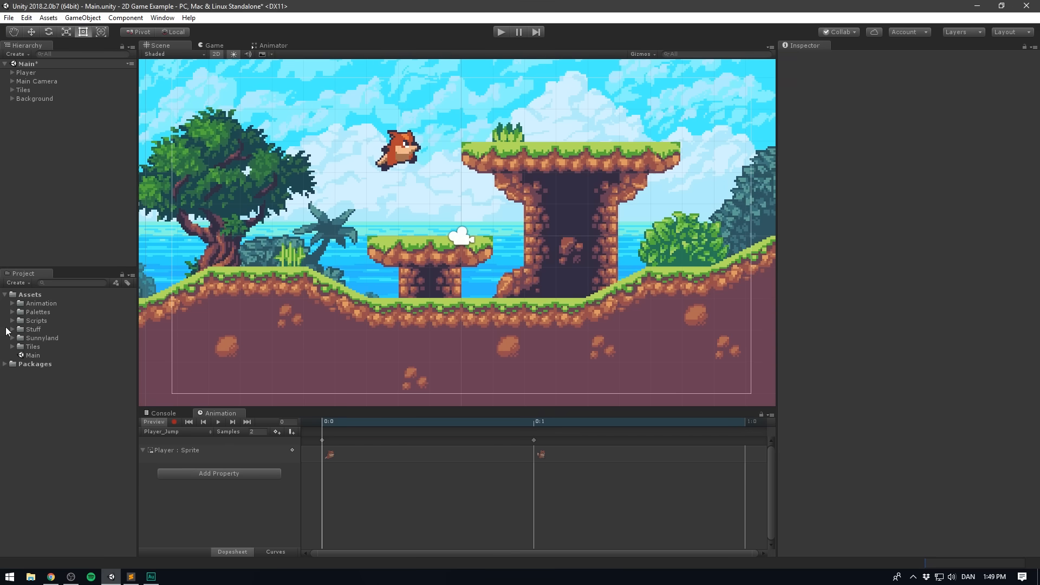
left_click(13, 304)
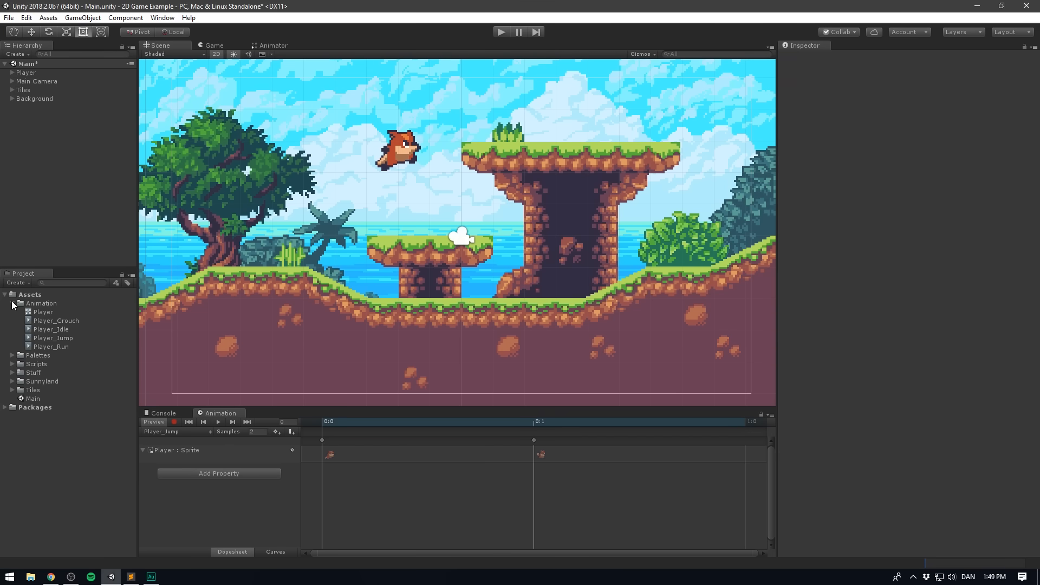
- Look through the Player_Crouch, Player_Idle, Player_Run and Player_Jump clips in the Animation folder
left_click(62, 320)
left_click(68, 331)
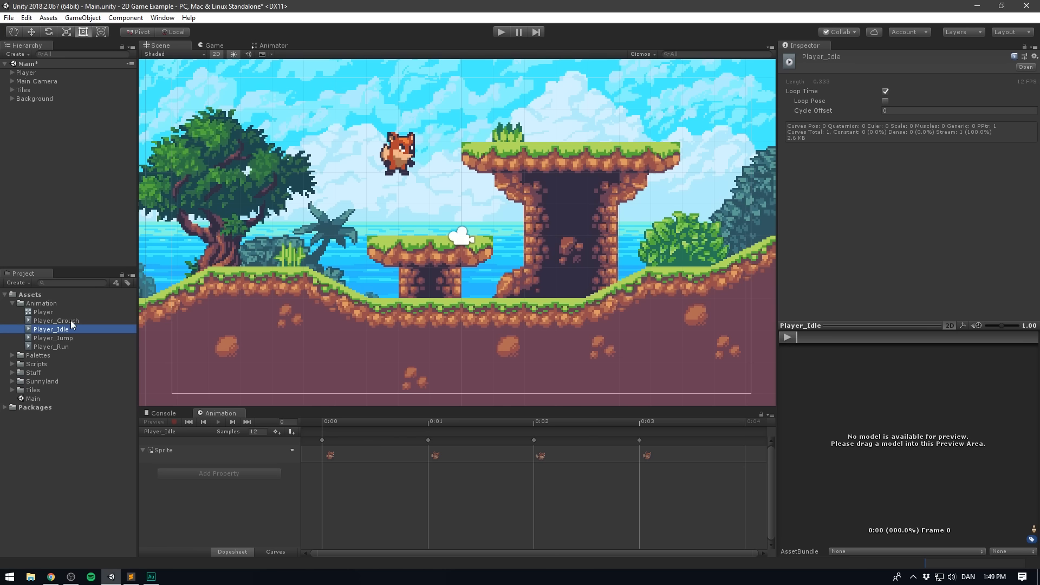
left_click(70, 320)
left_click(66, 346)
left_click(66, 338)
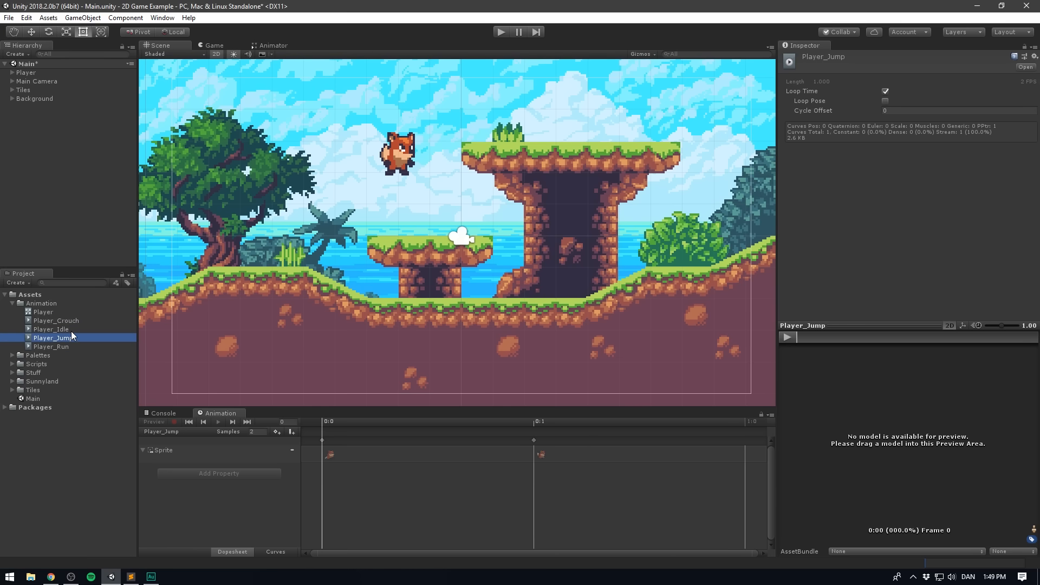
- Open the Player animator controller and spread out its states, with Player_Idle uppermost, Player_Run and Player_Crouch beneath it and Player_Jump lowest
left_click(19, 311)
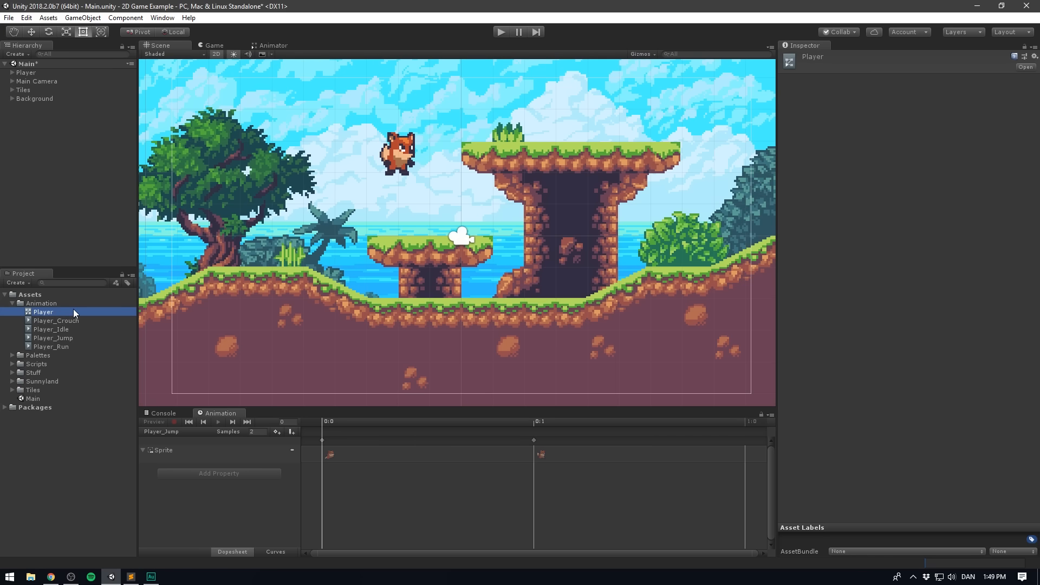
double_click(73, 311)
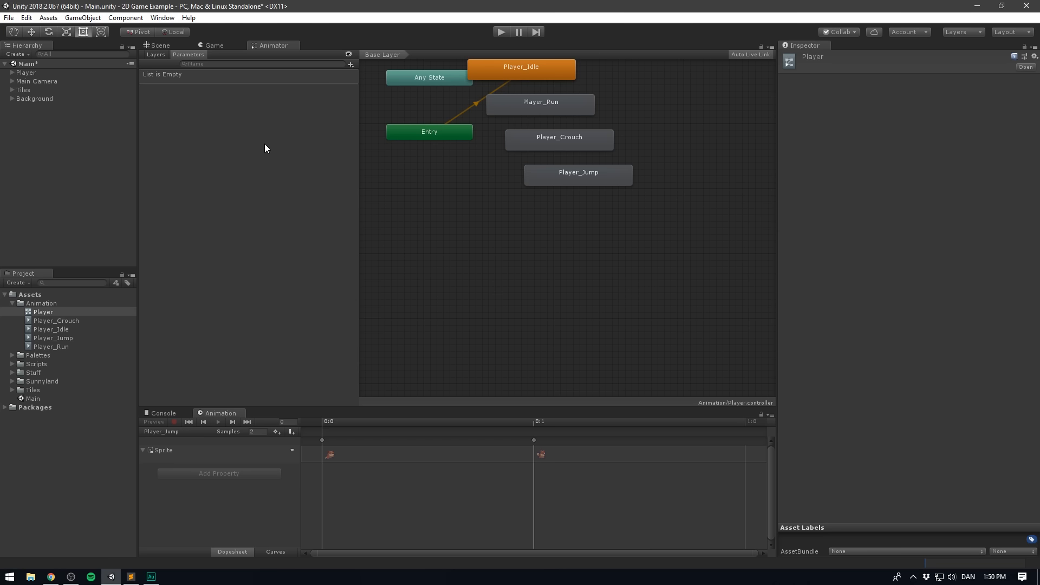
middle_click_drag(414, 186, 435, 278)
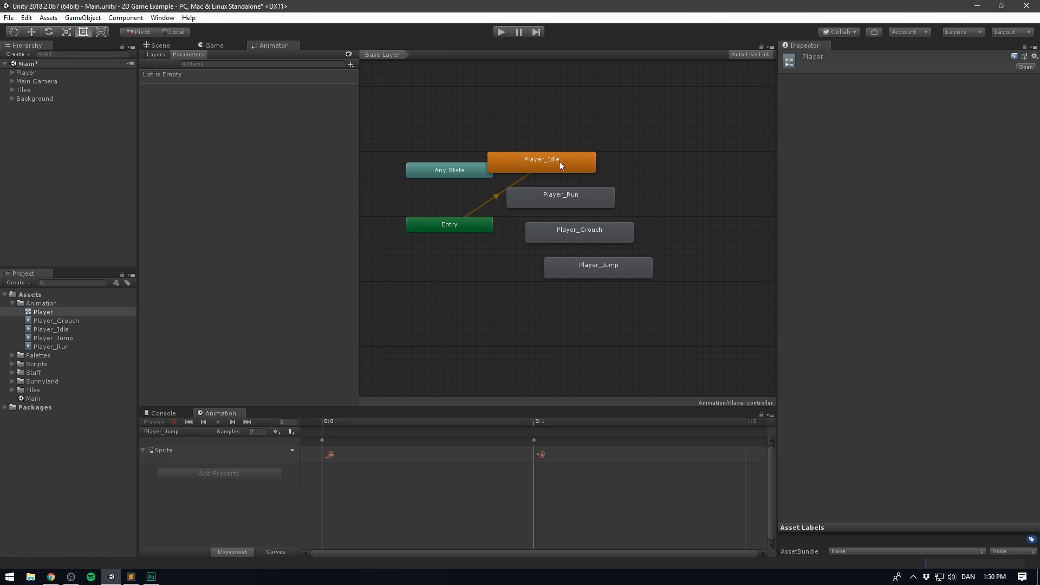
left_click_drag(557, 160, 585, 140)
left_click_drag(563, 203, 721, 222)
left_click_drag(588, 275, 553, 319)
left_click(703, 294)
middle_click_drag(670, 273, 639, 281)
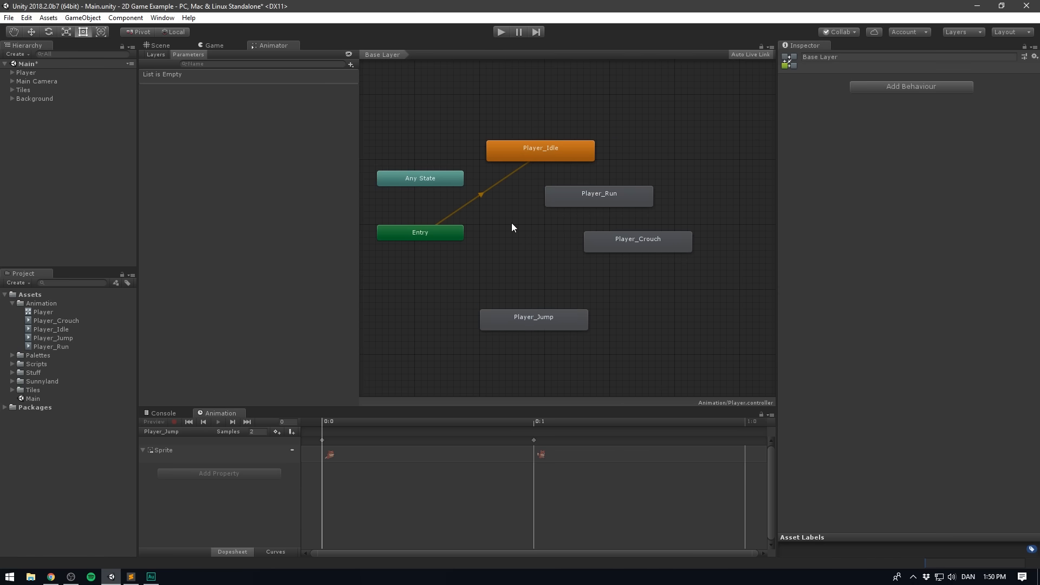
- Add the Player_Idle clip to the state graph as an extra state and delete that state
left_click_drag(24, 329, 494, 272)
left_click(523, 275)
key("Delete")
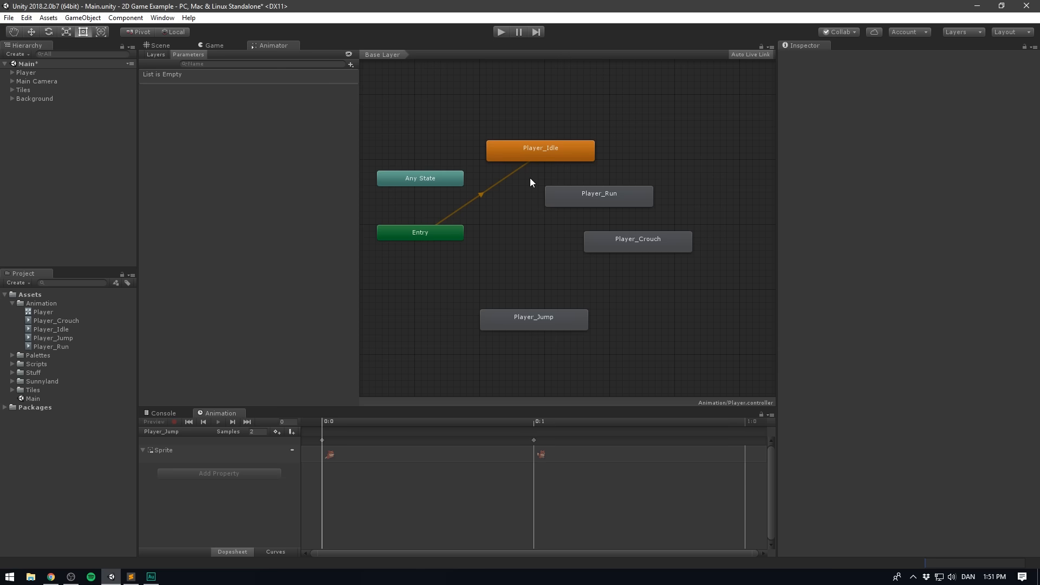
- Play-test the character's jumping and movement in both directions, and return to the Animator with the Player object selected
left_click(501, 32)
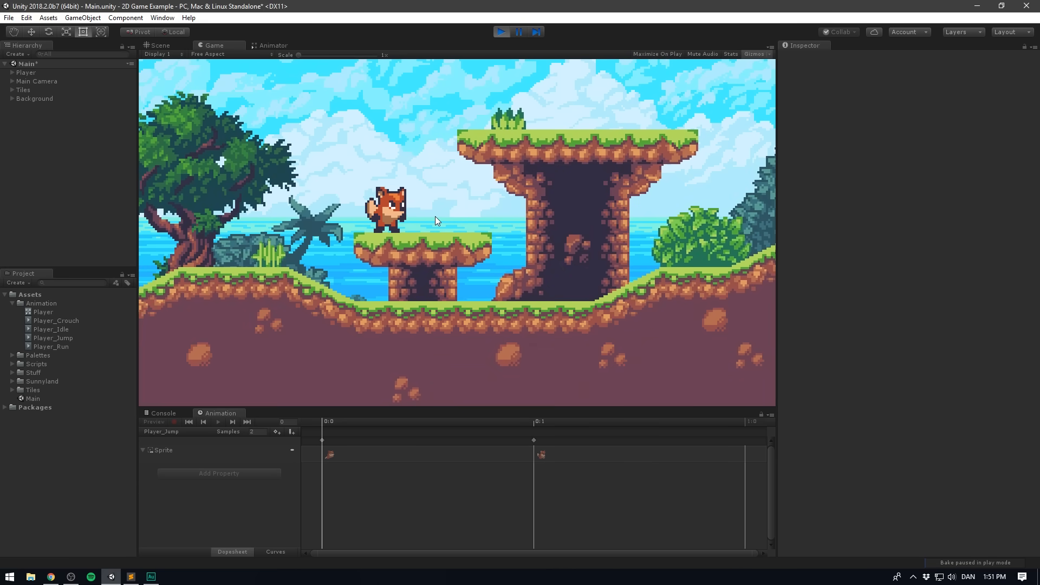
key("space")
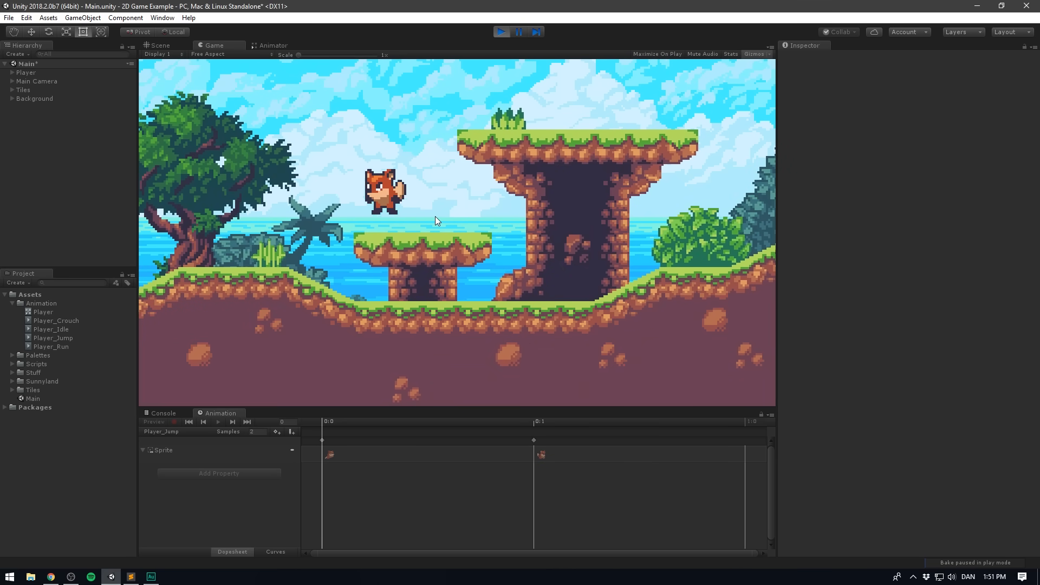
key("Right")
key("Left")
key("Left")
key("Right")
key("Left")
key("Right")
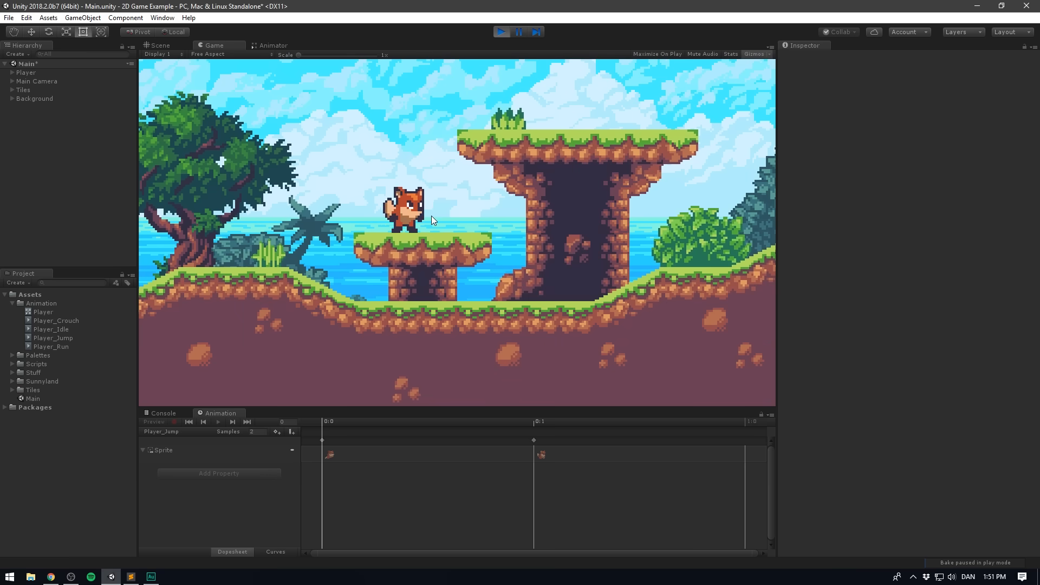
left_click(44, 73)
left_click(274, 46)
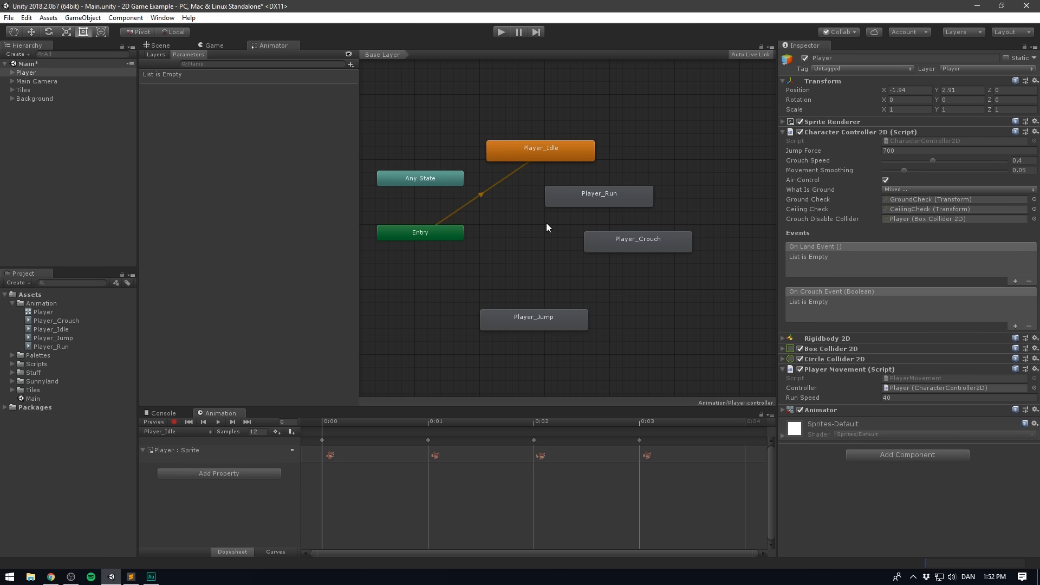
- Make Player_Run the layer default state and restore Player_Idle as the default state
right_click(608, 193)
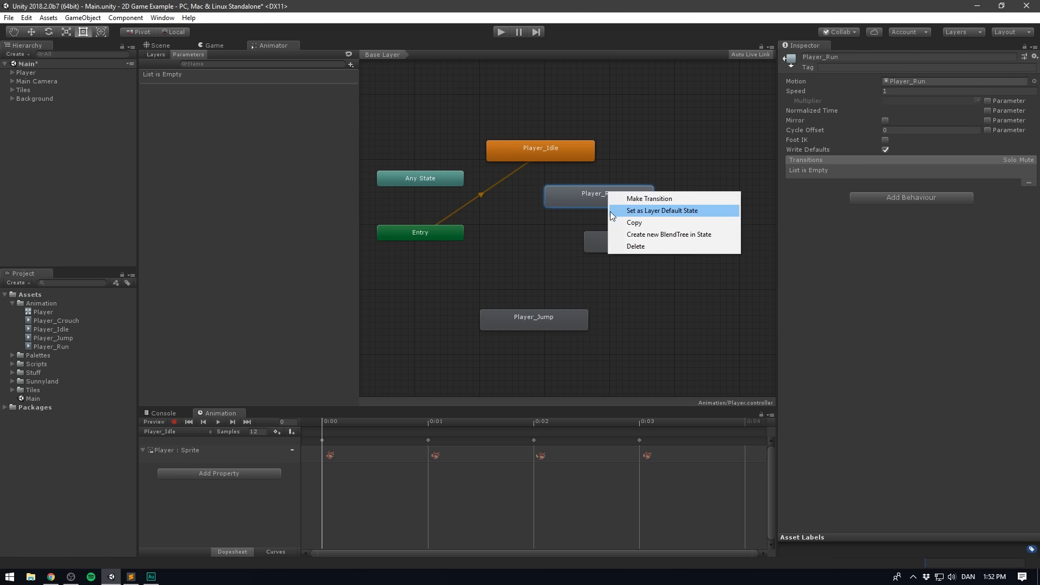
left_click(658, 211)
left_click(528, 260)
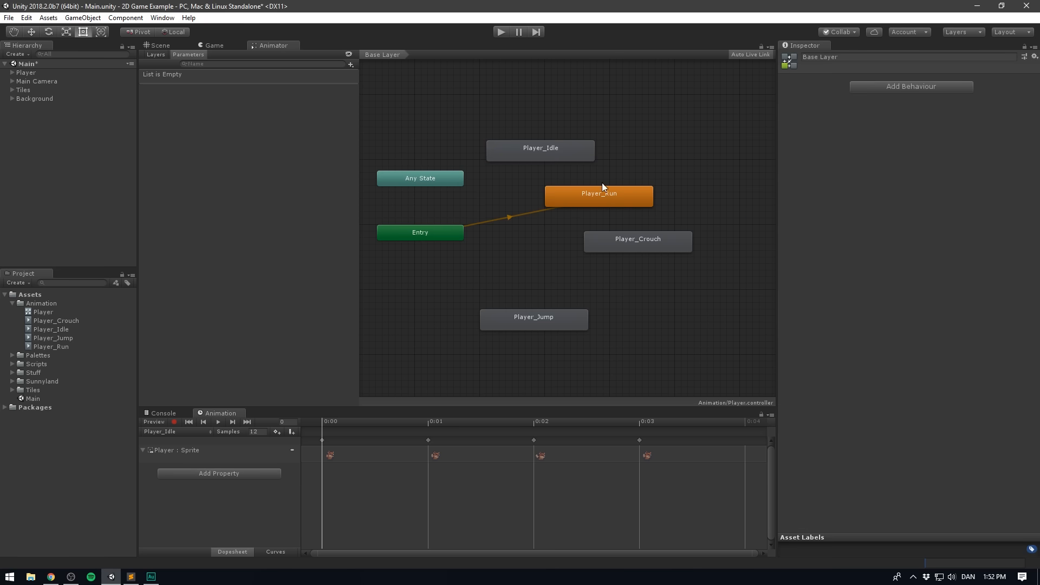
right_click(542, 150)
left_click(623, 167)
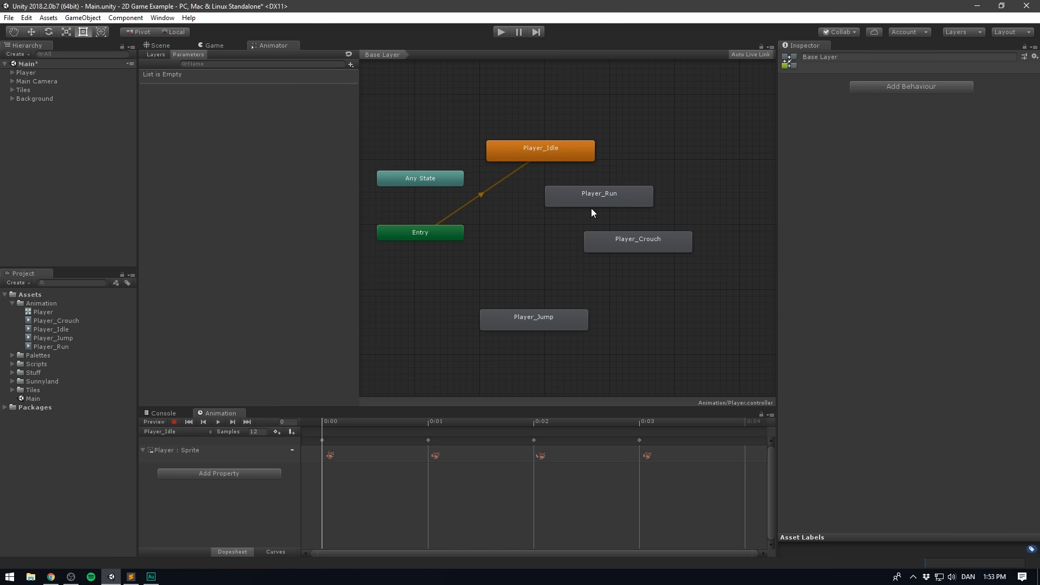
- Move the Player_Run state directly beneath Player_Idle and make a transition from Player_Idle to Player_Run
left_click_drag(598, 199, 539, 219)
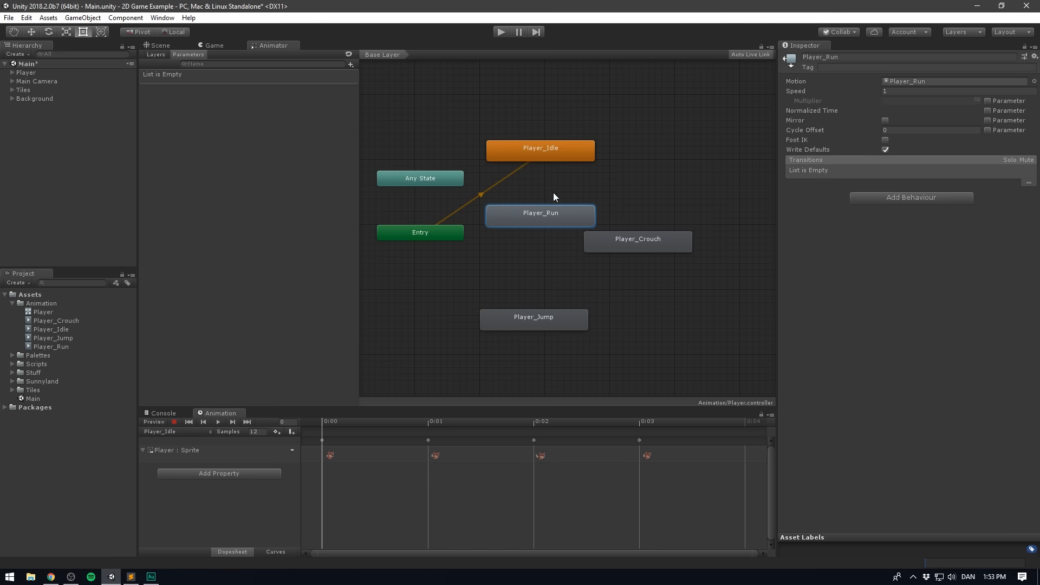
left_click(627, 195)
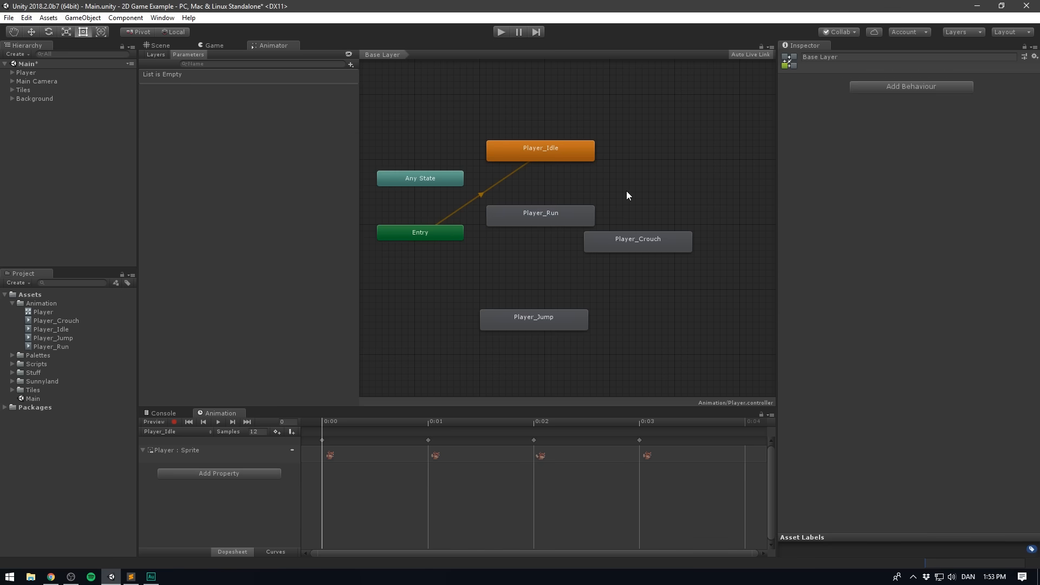
right_click(538, 155)
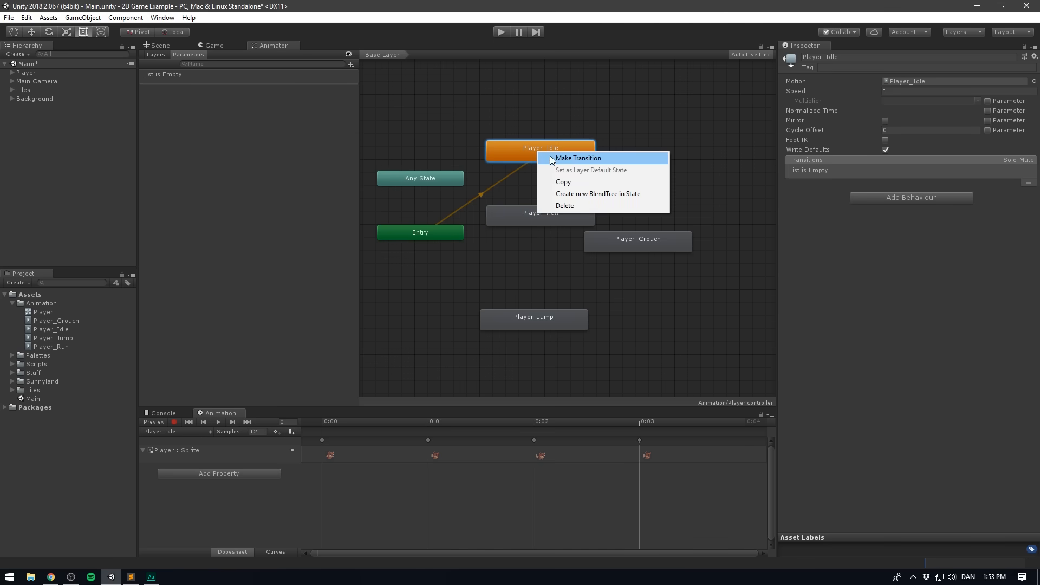
left_click(552, 157)
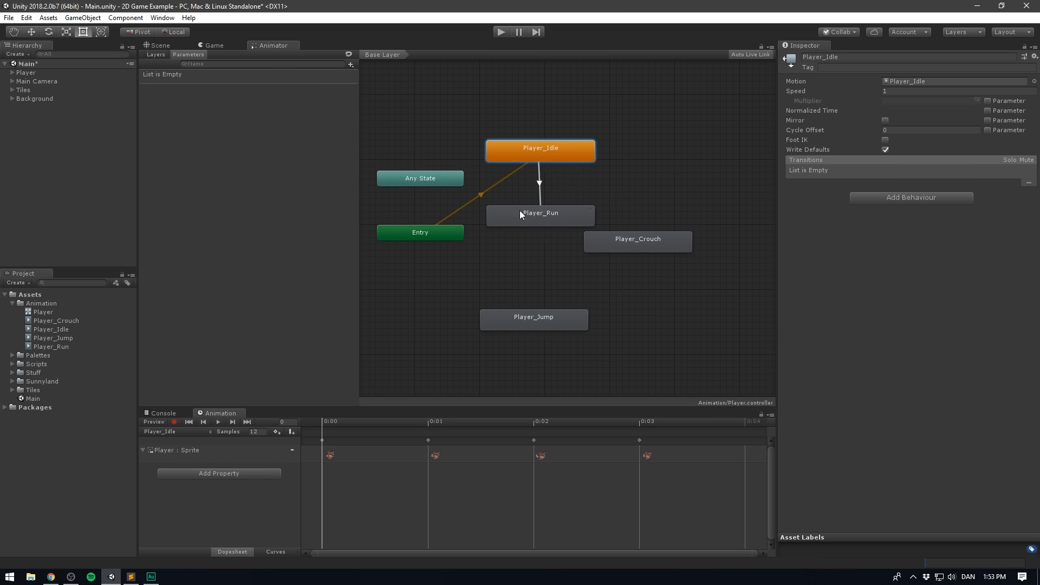
left_click(548, 219)
- Inspect the settings of the Player_Idle to Player_Run transition and the controller's layers and parameters
left_click(538, 183)
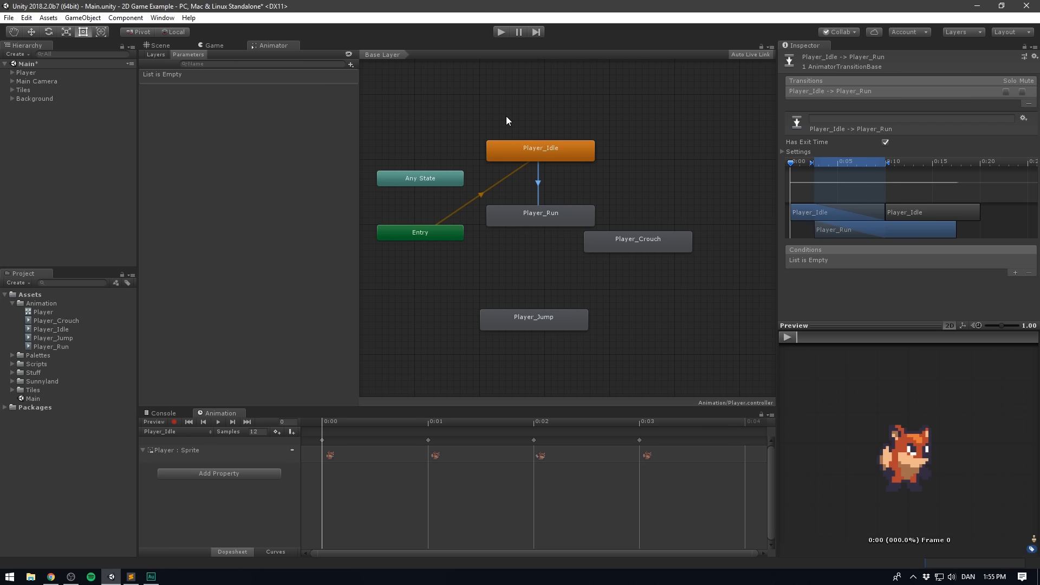
left_click(158, 54)
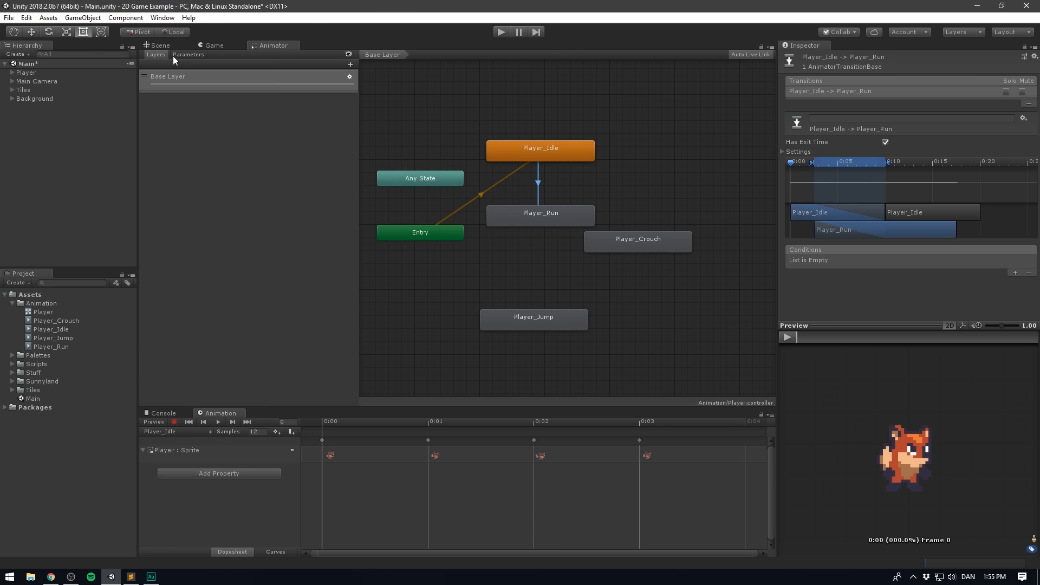
left_click(192, 54)
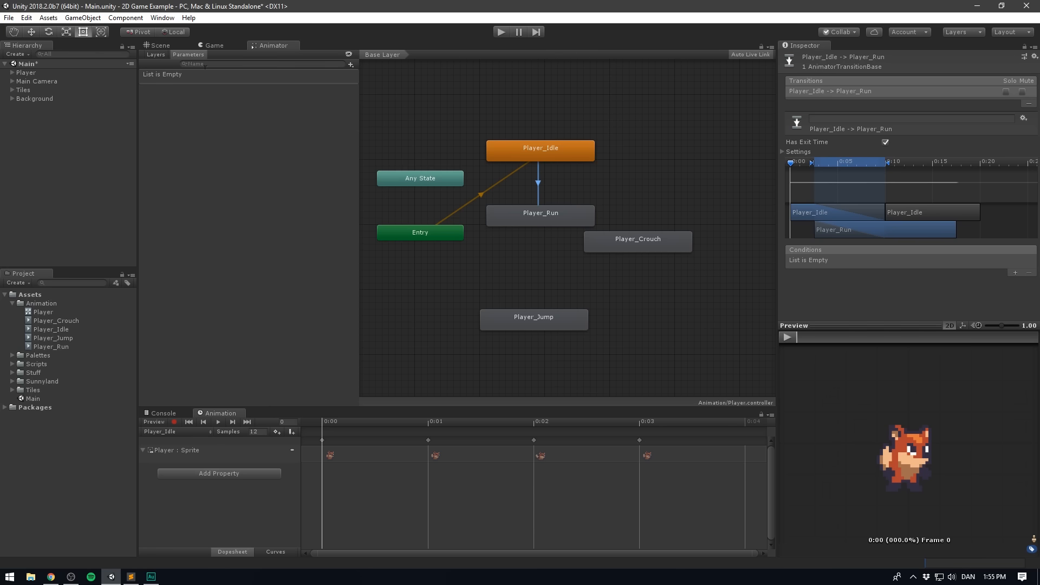
- Add a float parameter named Speed to the Player animator controller
left_click(350, 64)
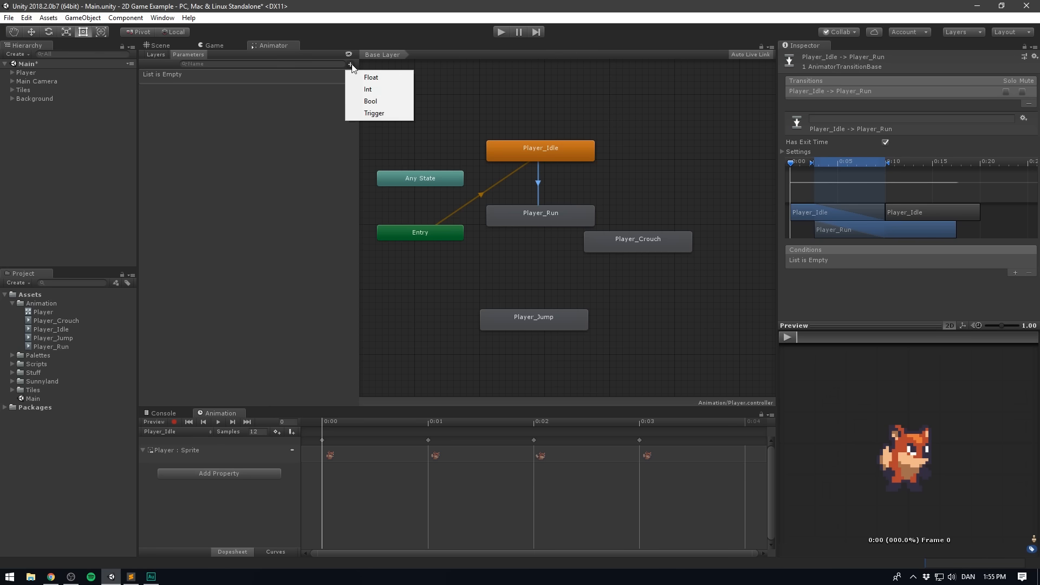
left_click(374, 78)
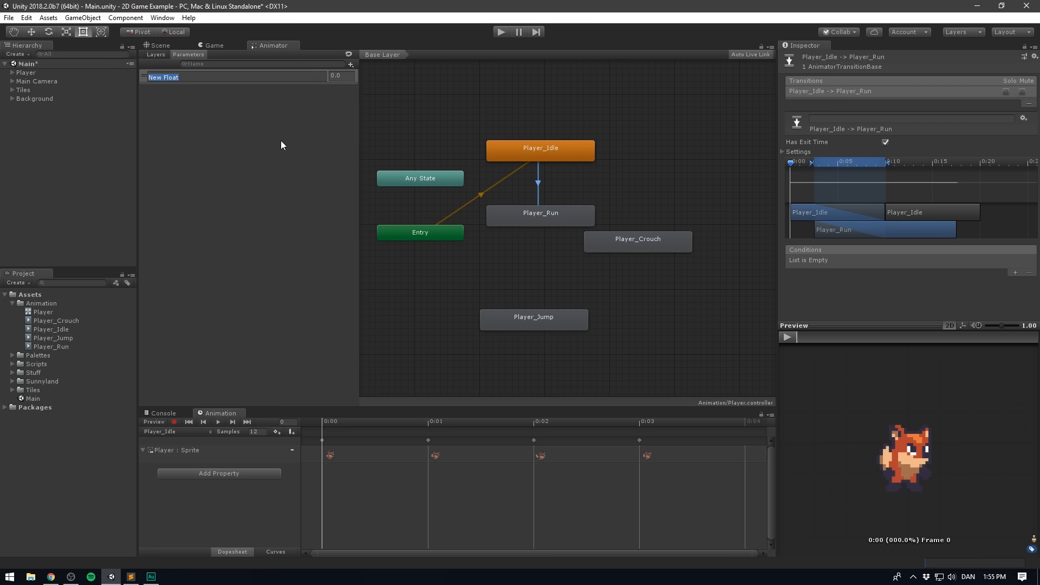
type("Speed")
key("Return")
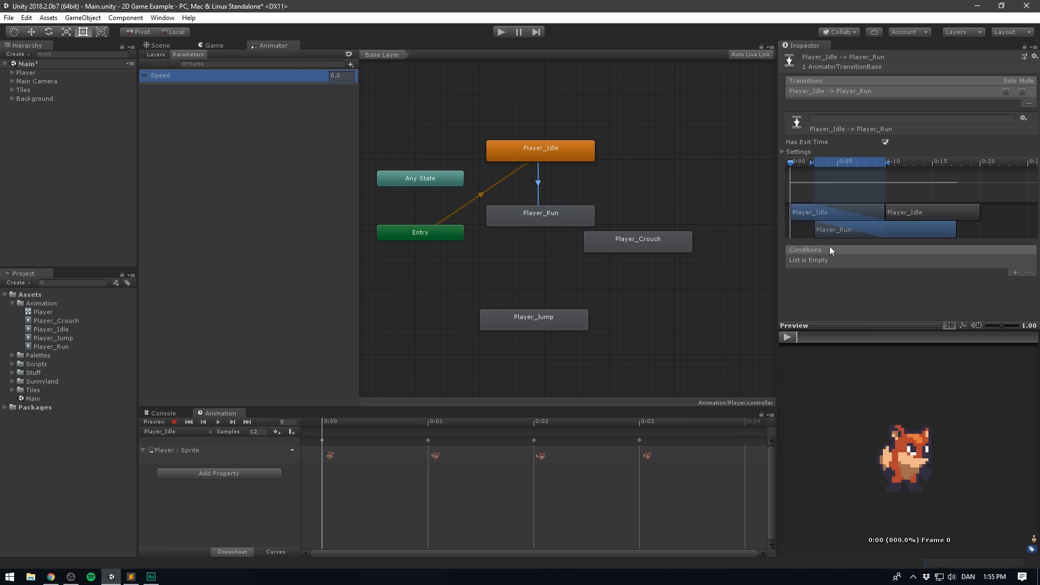
- Add a condition to the Player_Idle to Player_Run transition requiring Speed Greater than 0.01
left_click(1015, 273)
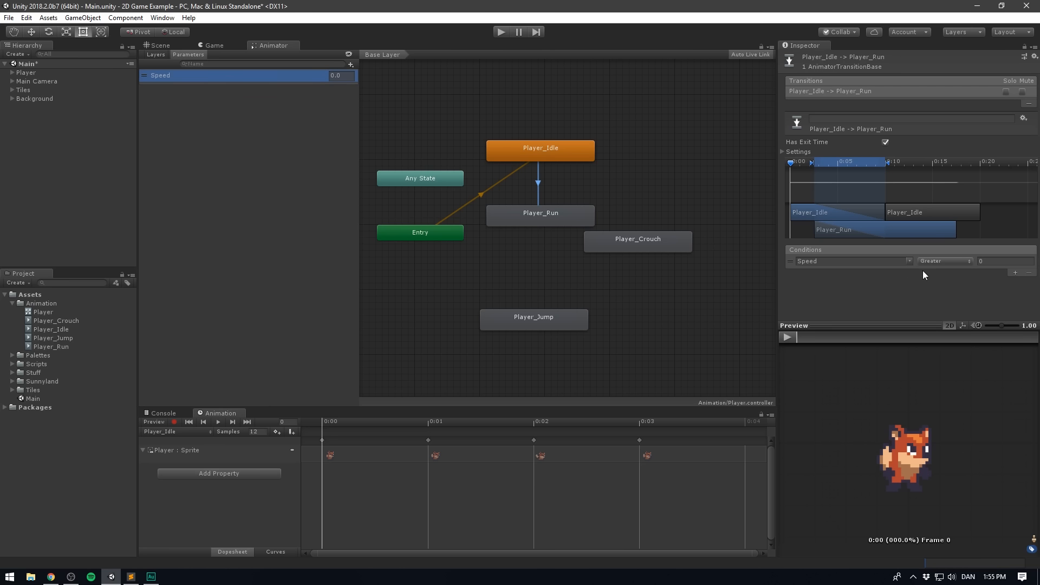
left_click(995, 262)
type("0.01")
left_click(878, 305)
- Disable Has Exit Time on the Player_Idle to Player_Run transition and set its transition duration to 0
left_click(884, 142)
left_click(782, 152)
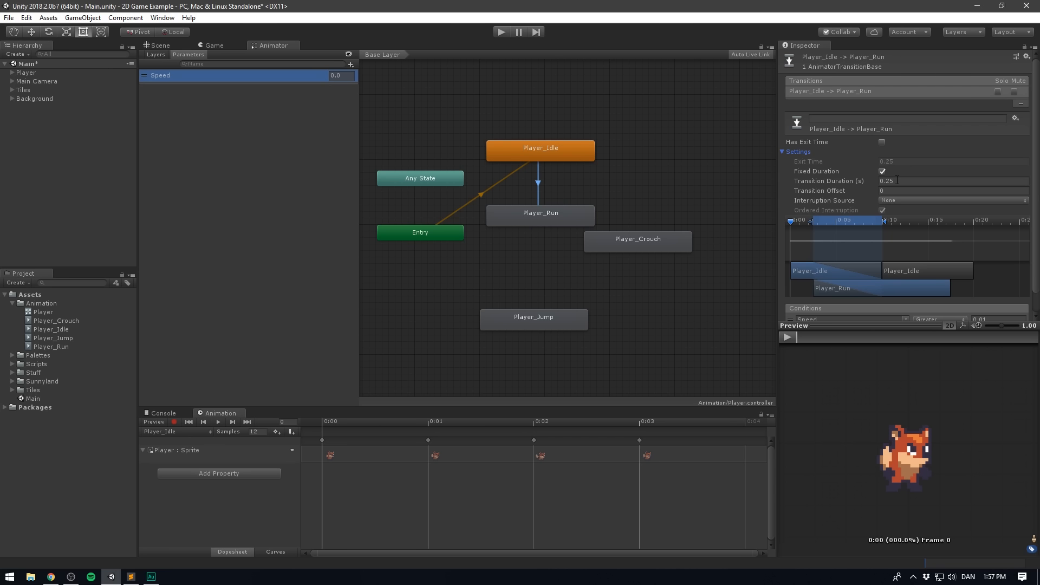
left_click(897, 180)
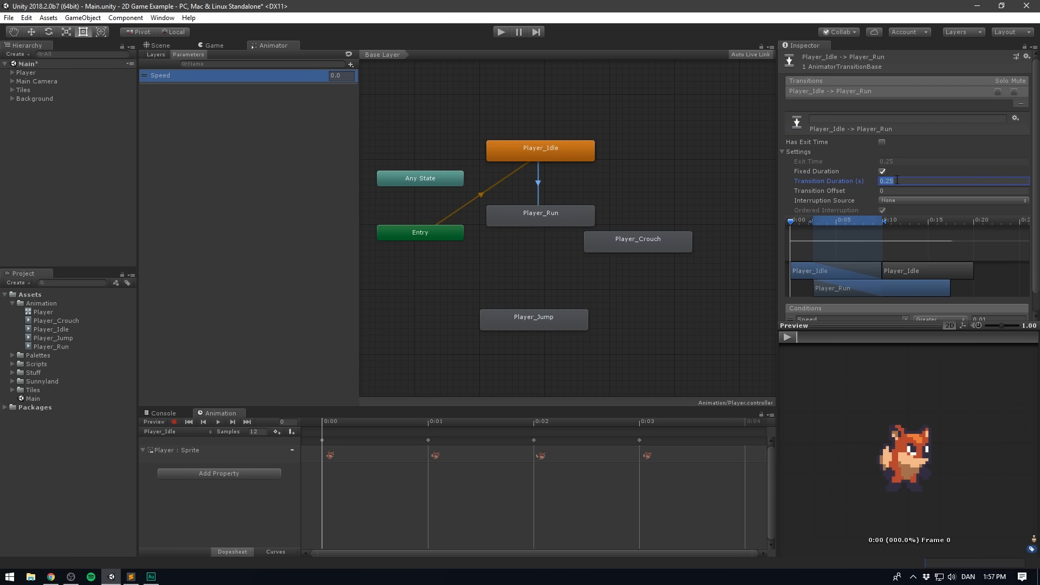
type("0")
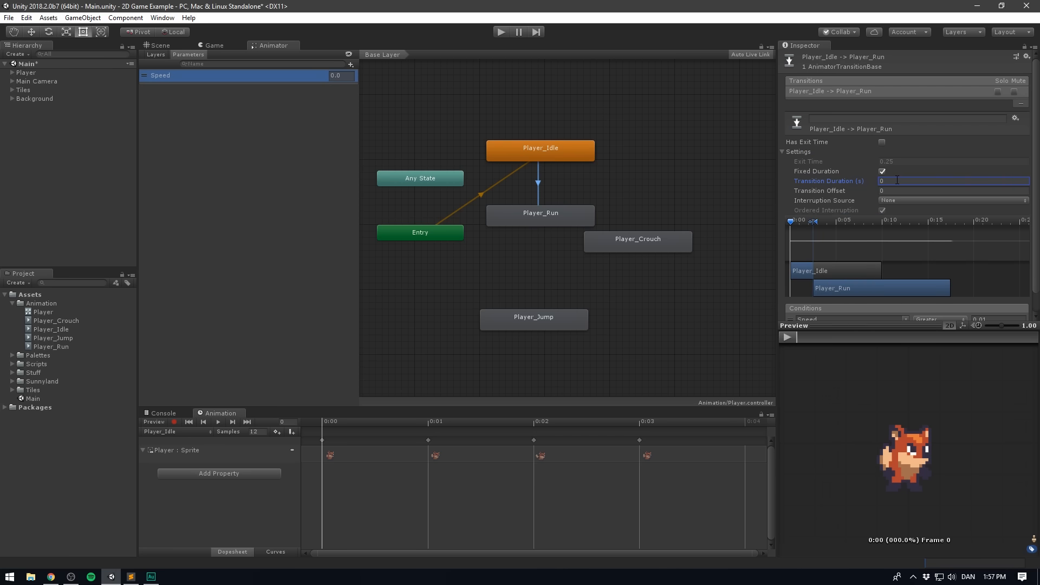
left_click(782, 152)
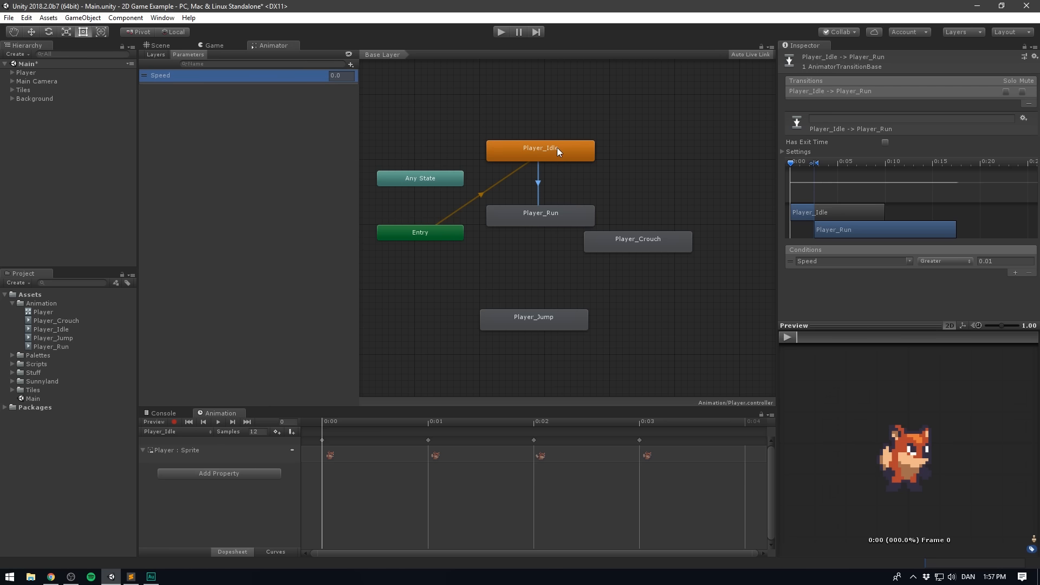
- Make a transition from Player_Run back to Player_Idle and select it
right_click(553, 216)
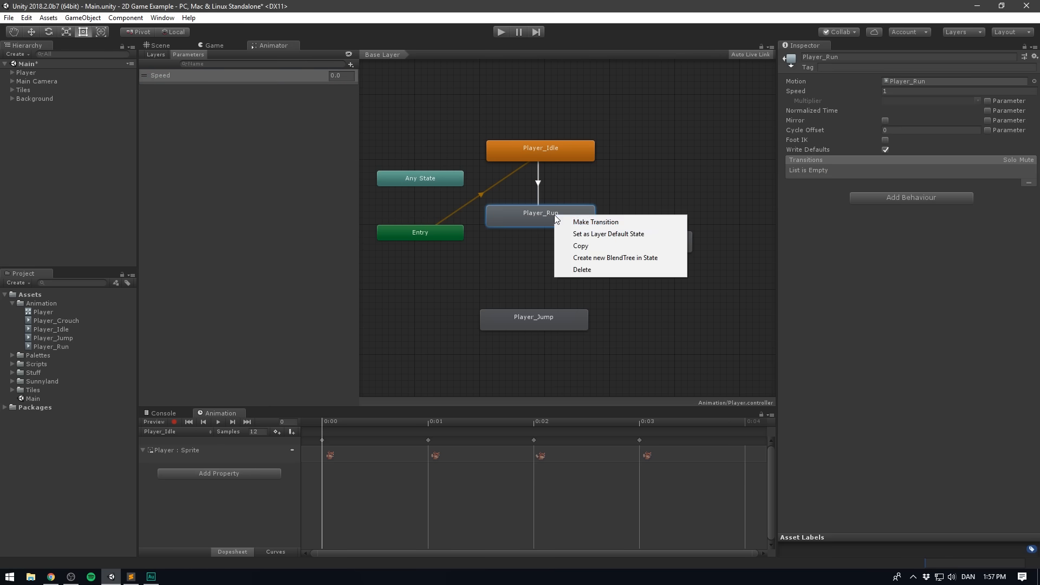
left_click(570, 221)
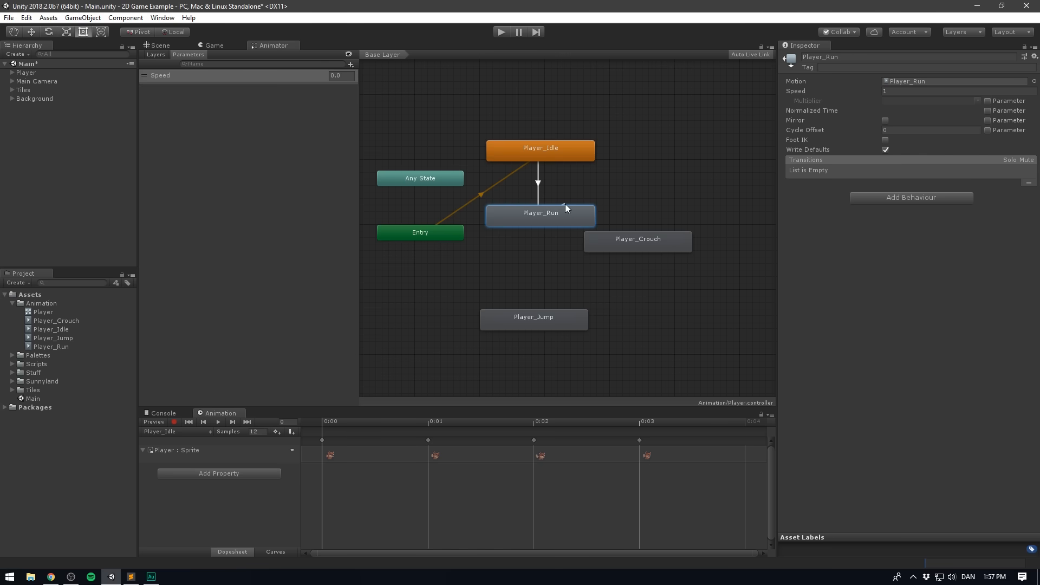
left_click(548, 155)
left_click(542, 190)
- Add a condition to the Player_Run to Player_Idle transition requiring Speed Less than 0.01
left_click(1015, 271)
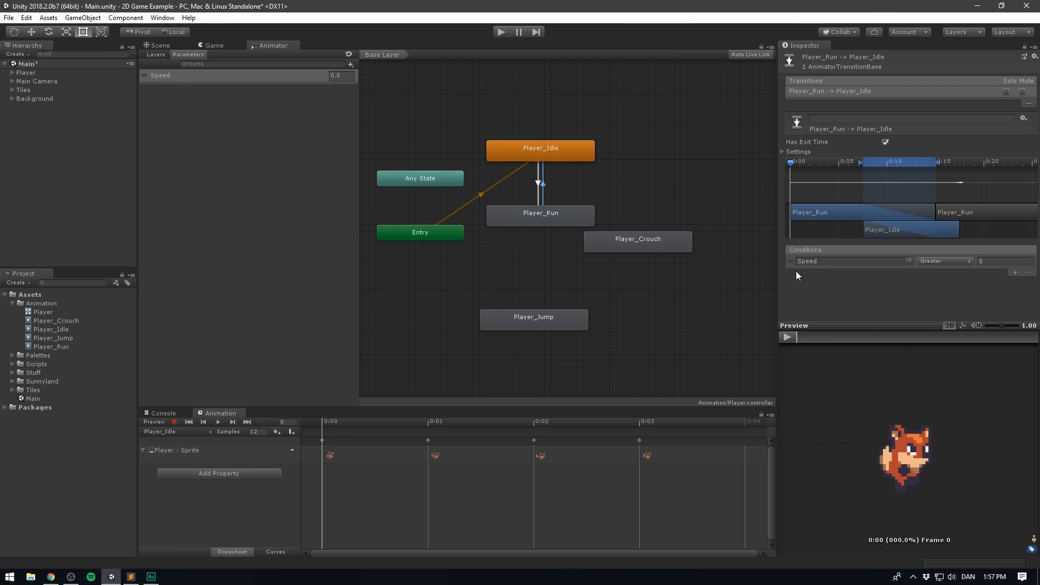
left_click(932, 261)
left_click(942, 282)
left_click(993, 260)
type("0.01")
- Disable Has Exit Time on the Player_Run to Player_Idle transition and set its transition duration to 0
left_click(886, 142)
left_click(782, 151)
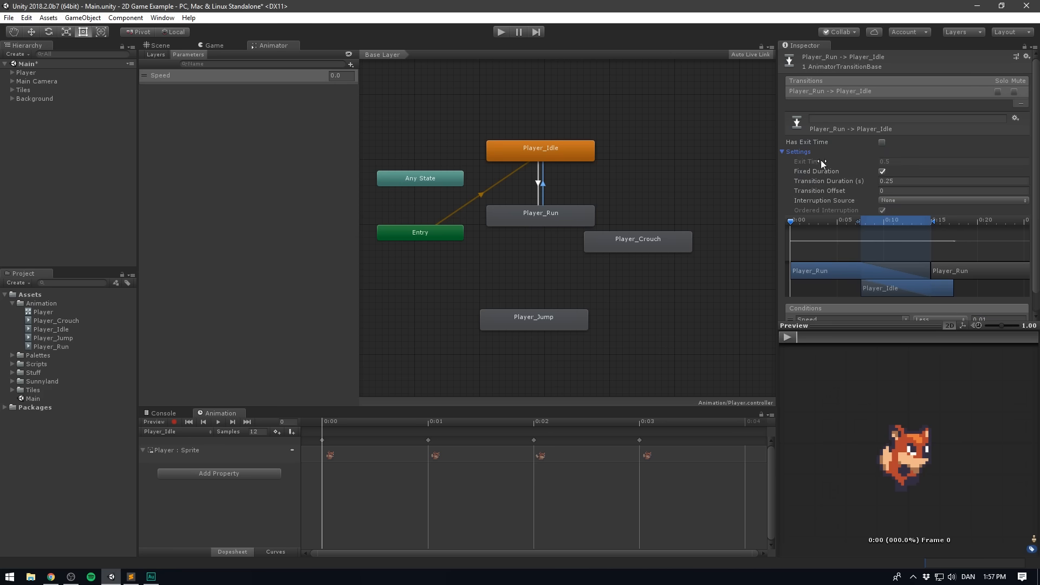
left_click(897, 180)
type("0")
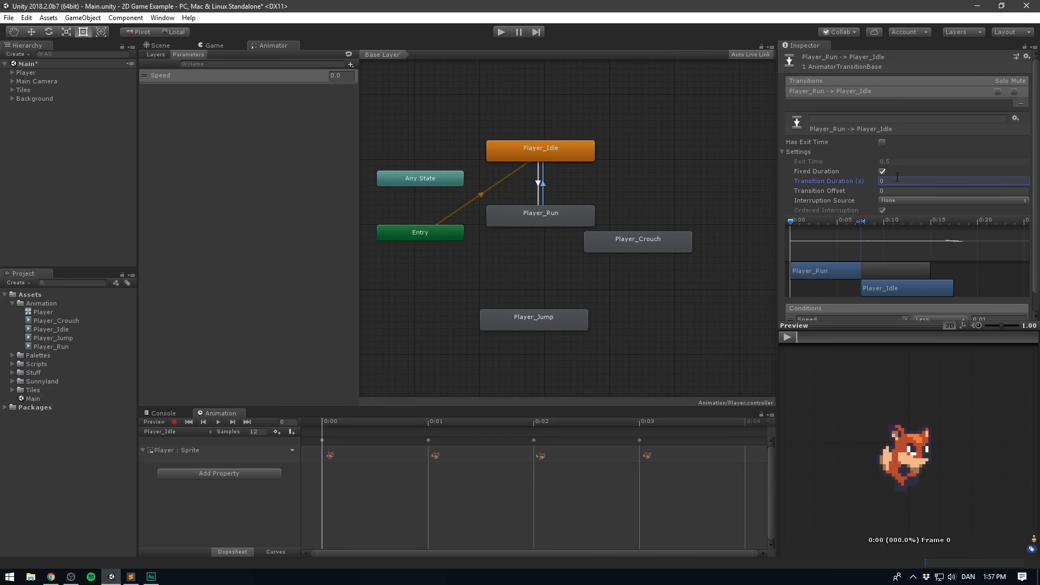
- Move the Player_Crouch state beside Player_Jump in the animator graph and clear the selection
left_click_drag(619, 246, 632, 319)
left_click(634, 260)
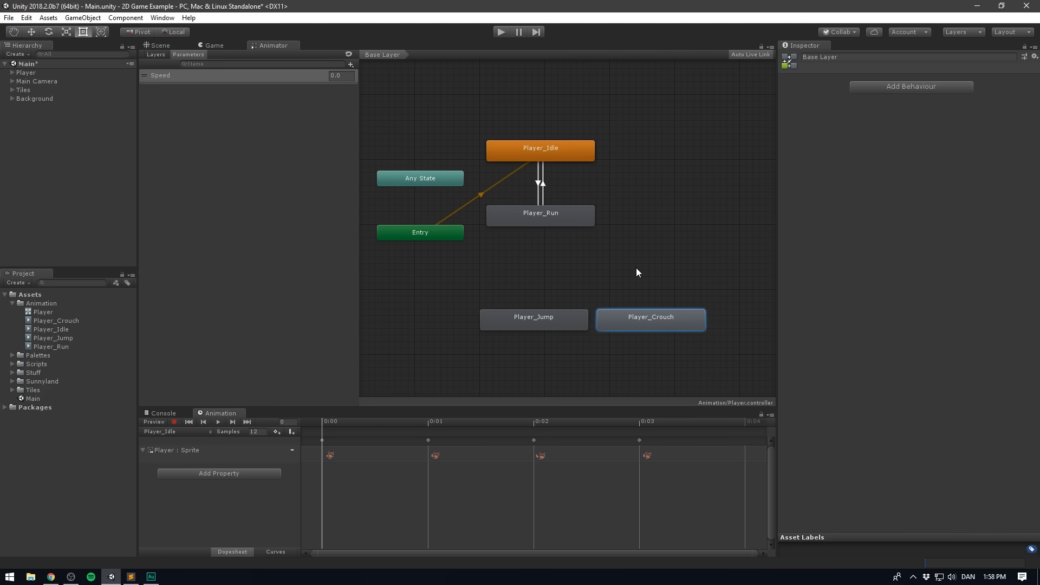
left_click_drag(623, 132, 552, 232)
left_click(544, 255)
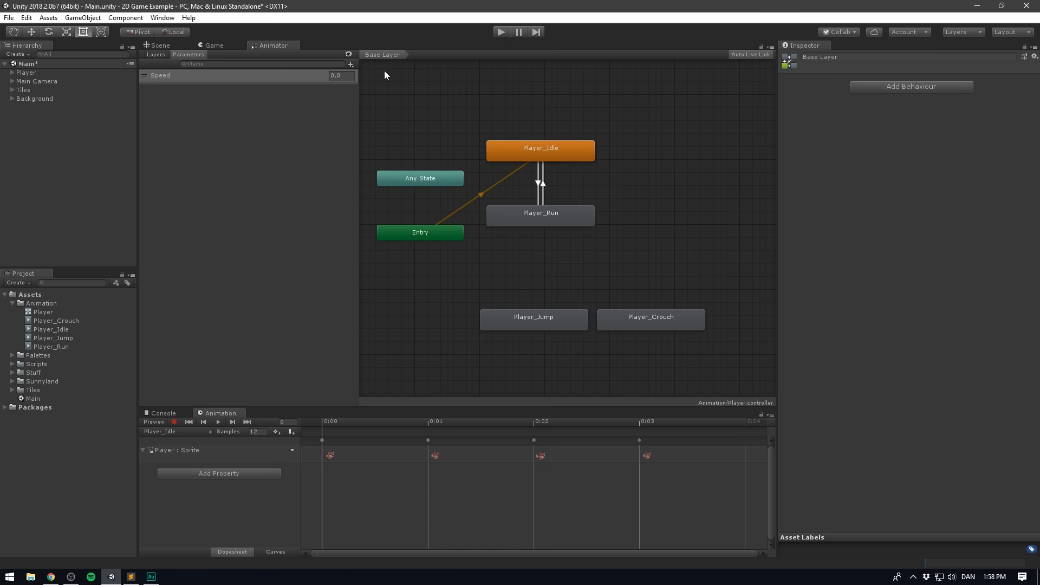
- Dock the Animator beside the Game view and play-test the idle and run transitions with Speed set to 1 and back to 0
left_click_drag(271, 48, 456, 139)
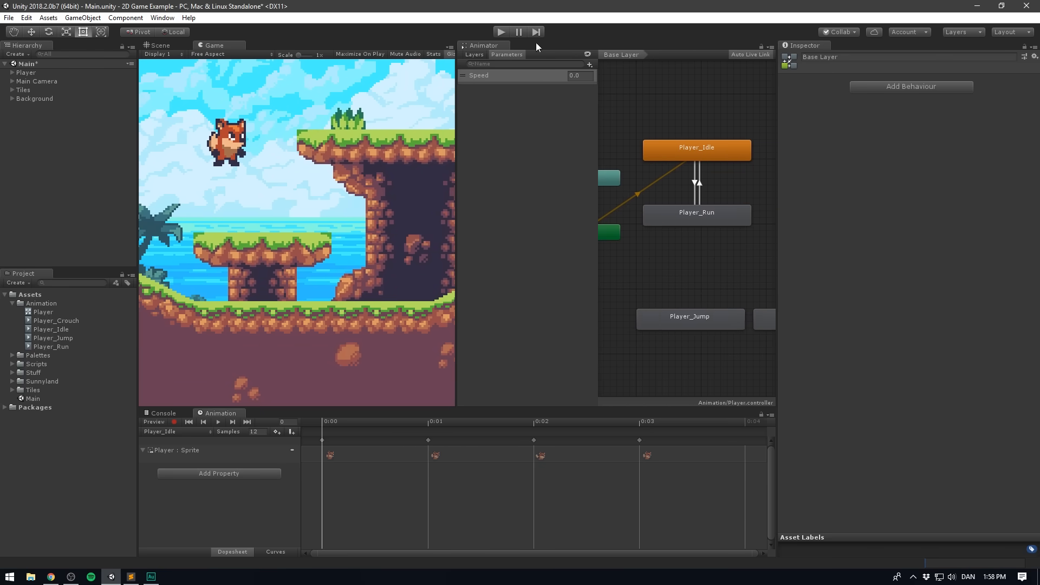
key("ctrl+p")
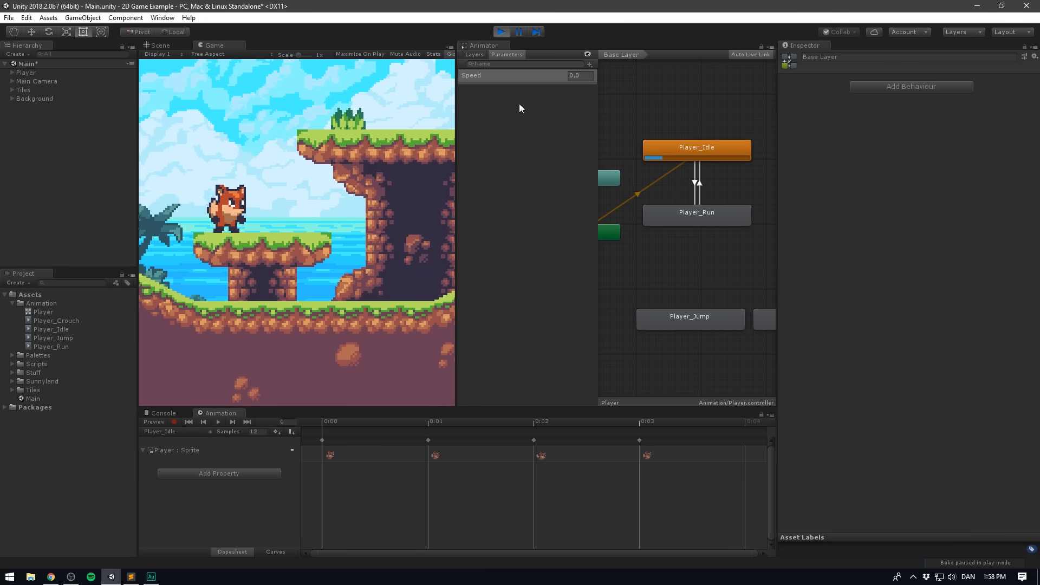
left_click(585, 76)
type("1")
key("Return")
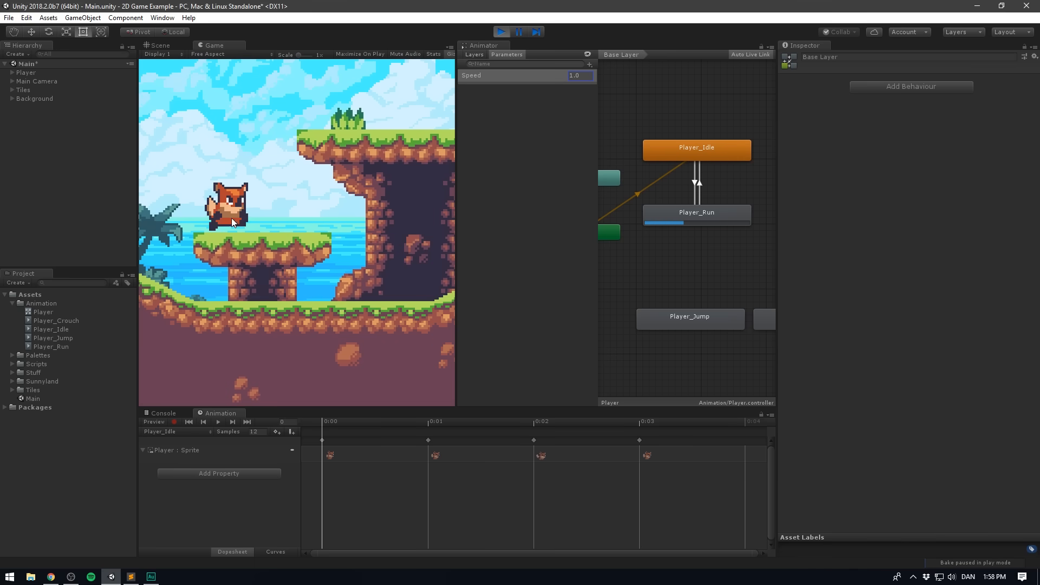
left_click(585, 80)
type("0")
key("Return")
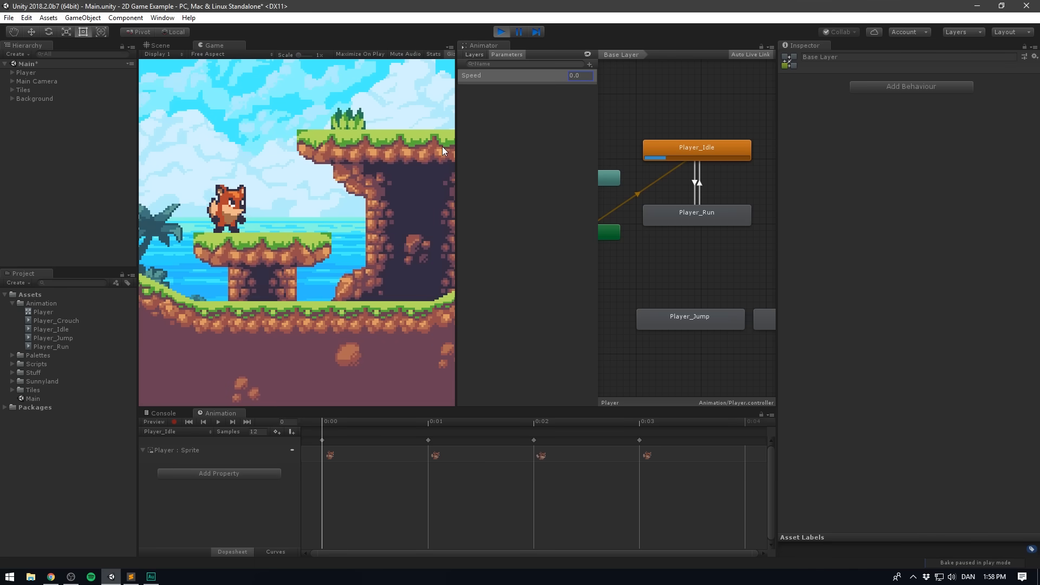
key("ctrl+p")
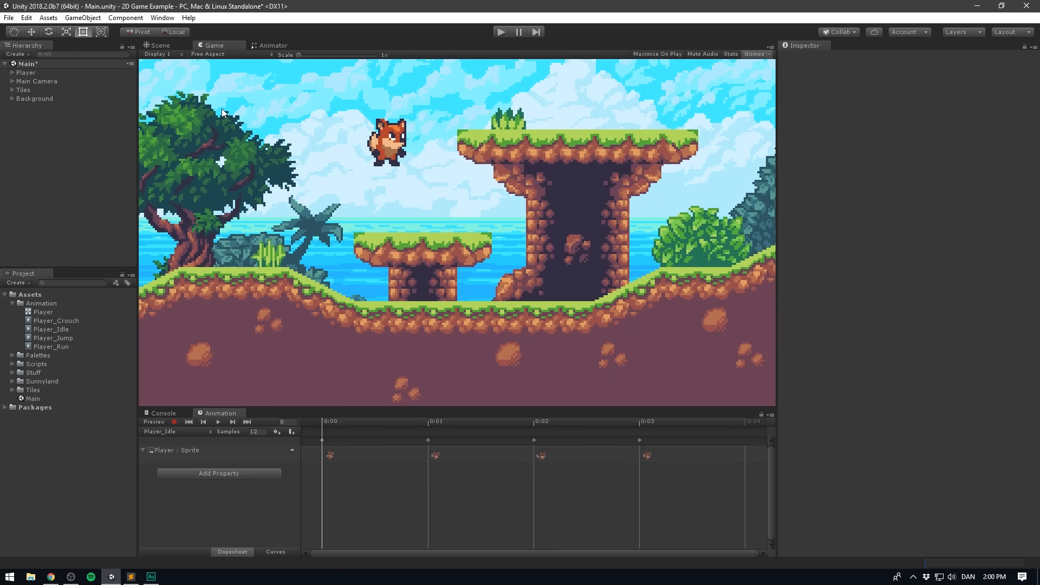
- Select the Player object, review its Character Controller 2D settings and open the PlayerMovement script in Visual Studio
left_click(27, 72)
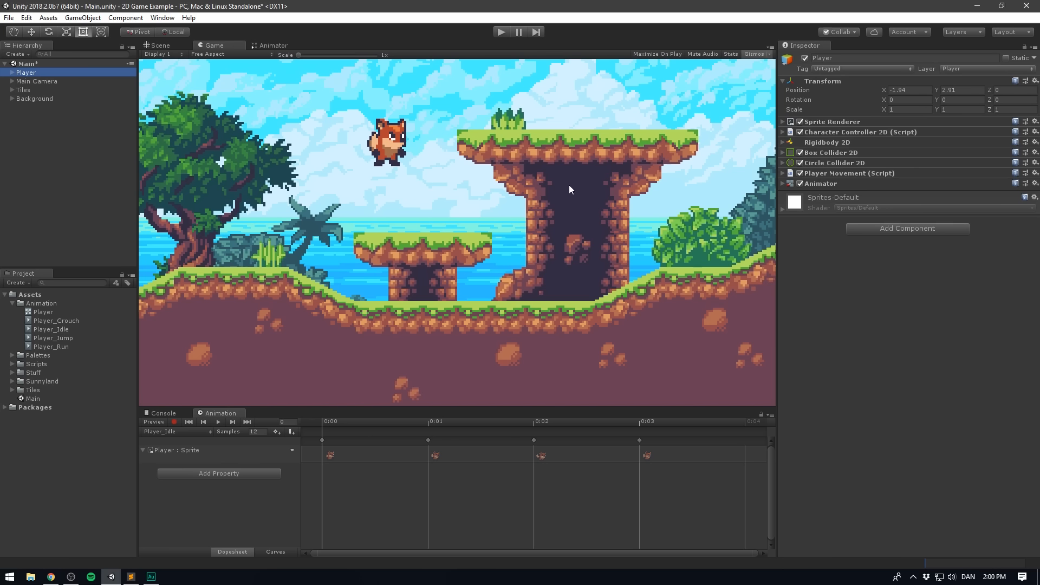
left_click(609, 193)
left_click(830, 132)
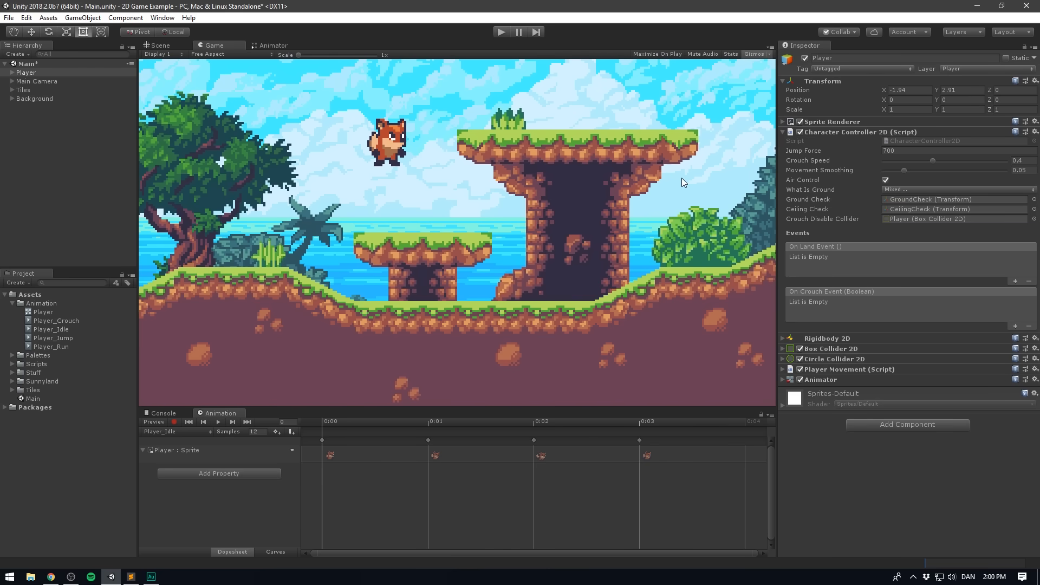
left_click(838, 132)
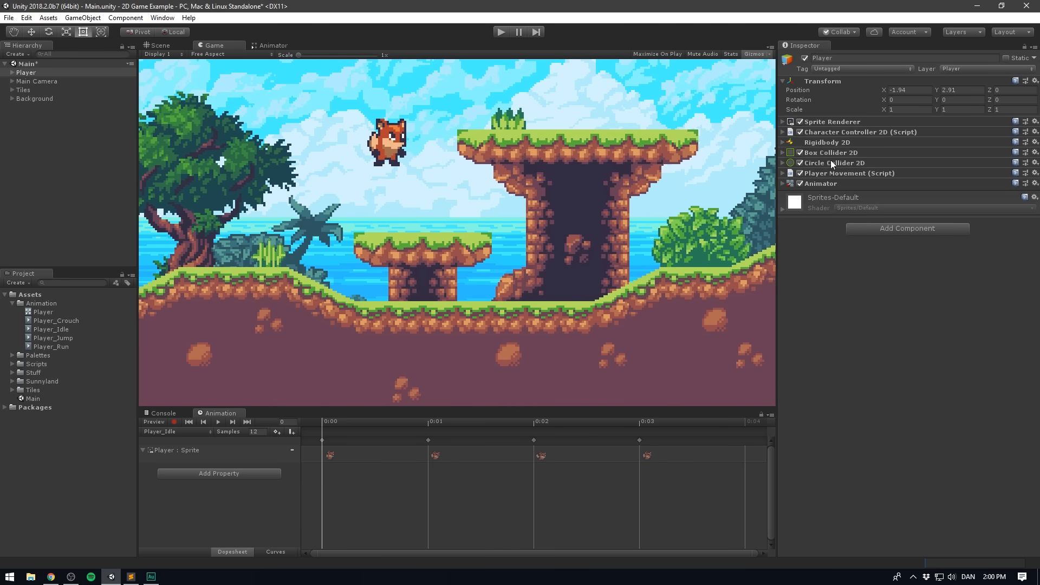
left_click(833, 173)
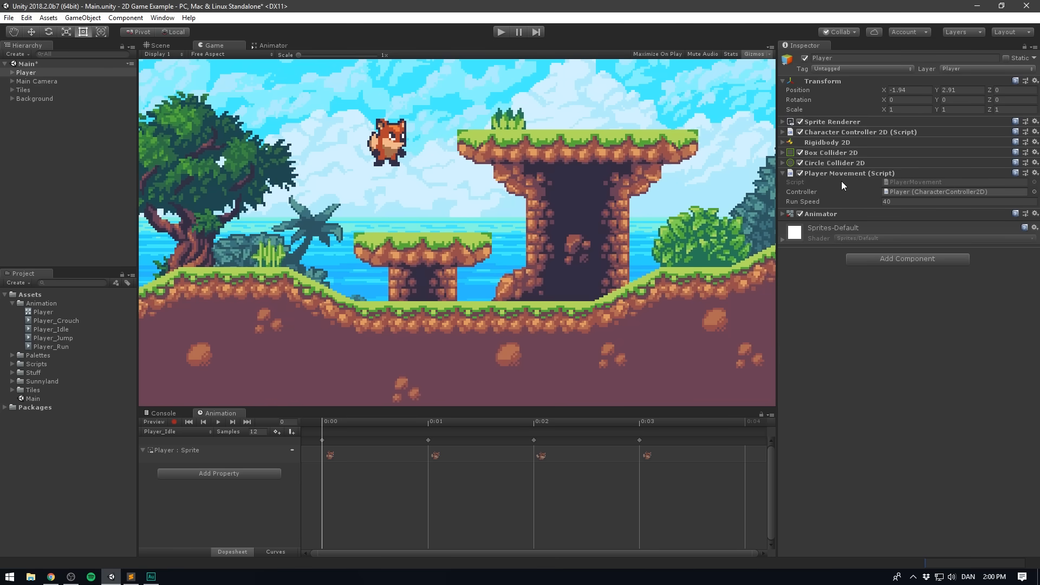
double_click(952, 183)
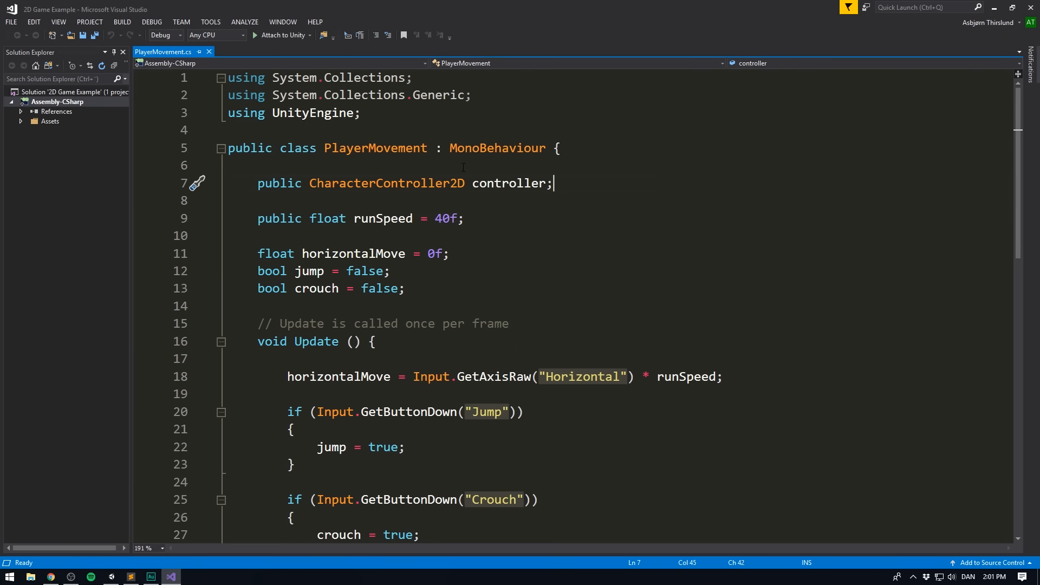
- Switch to Unity to inspect the Player's Animator component, and return to the PlayerMovement script in Visual Studio
key("alt+Tab")
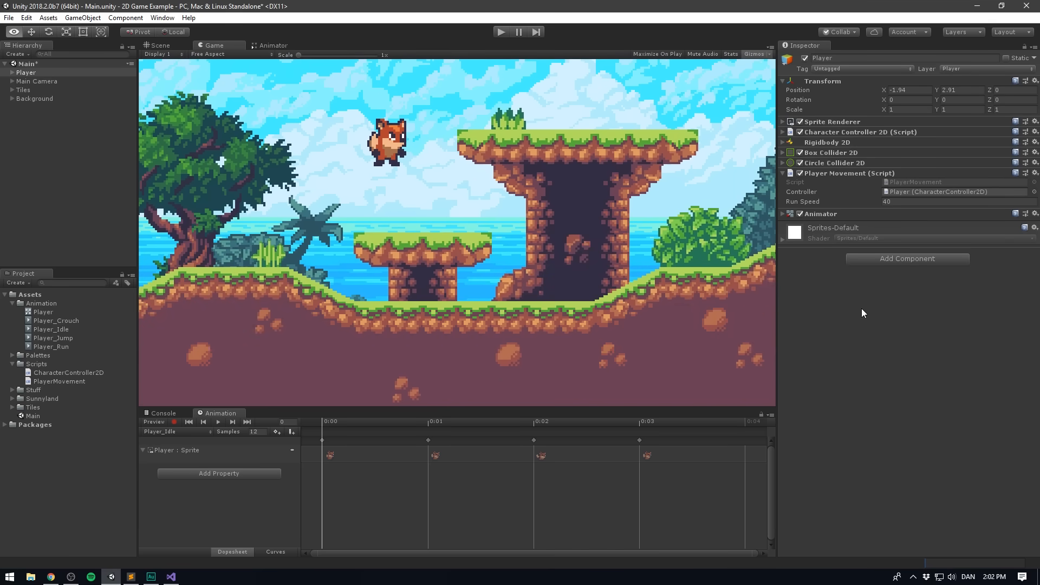
left_click(820, 214)
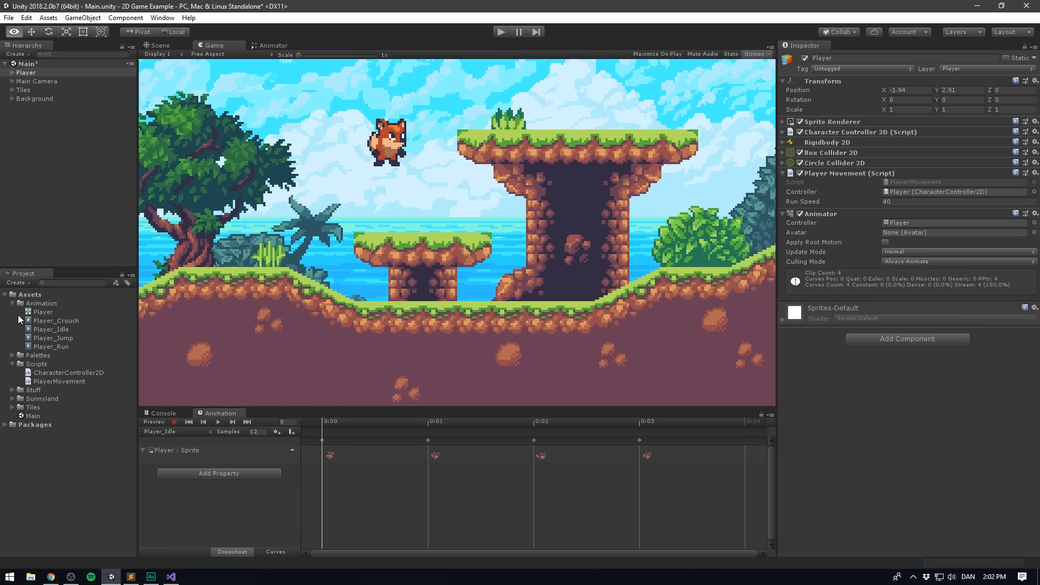
left_click(816, 214)
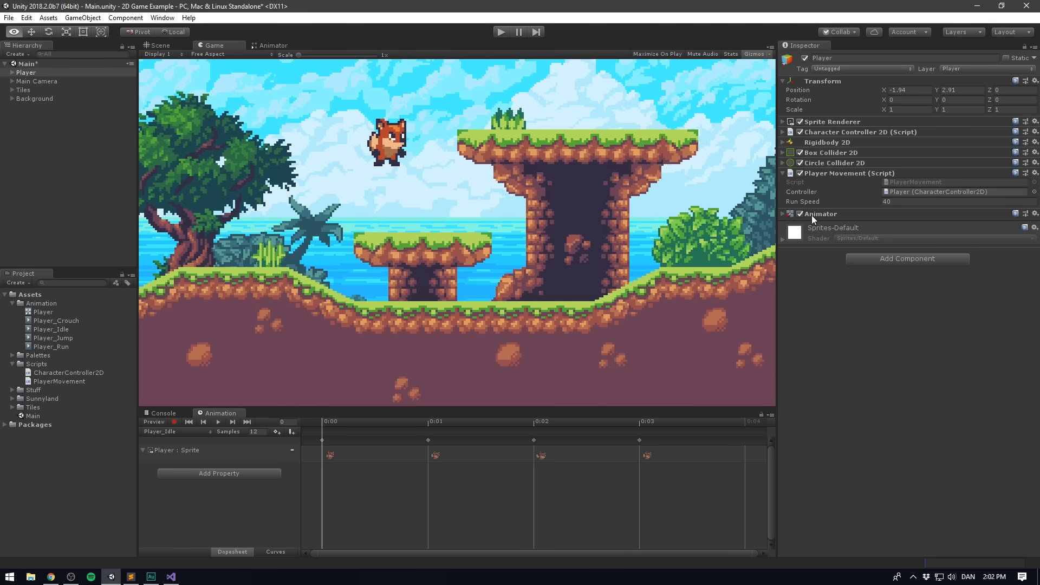
key("alt+Tab")
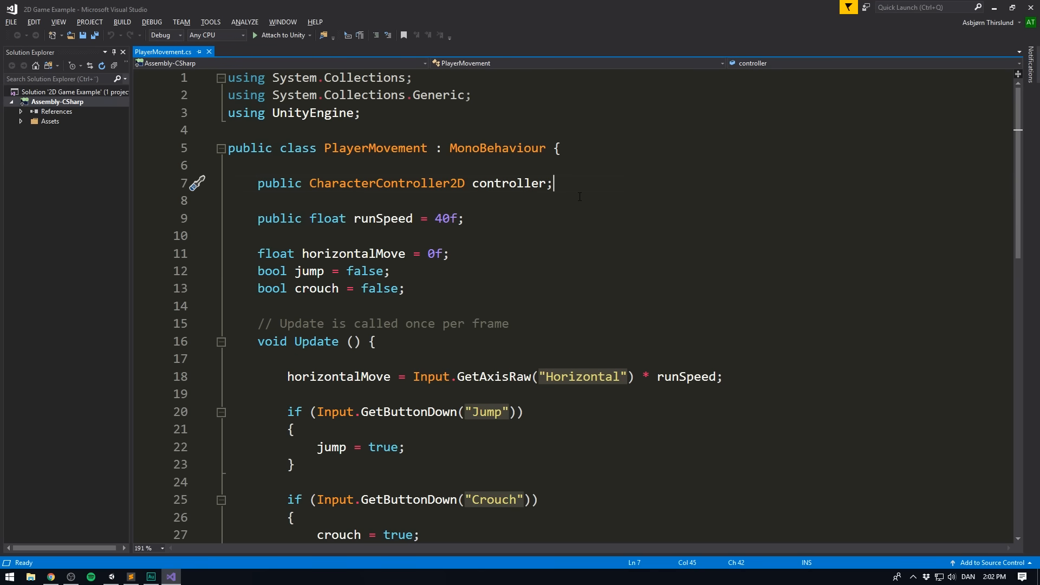
- Declare a public Animator variable named animator below the controller variable in PlayerMovement, and save the script
key("Return")
type("p")
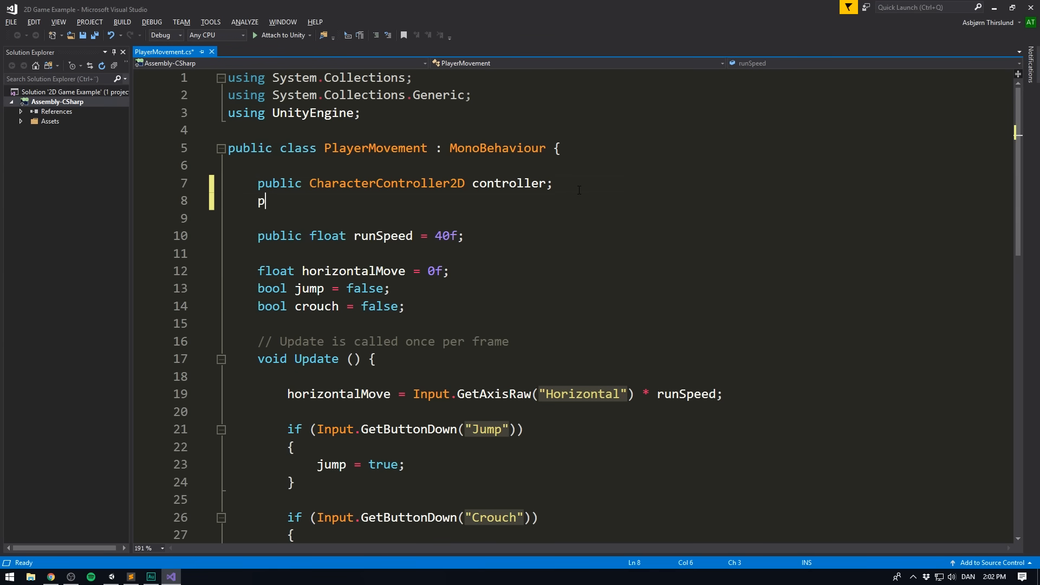
type("ublic Animat")
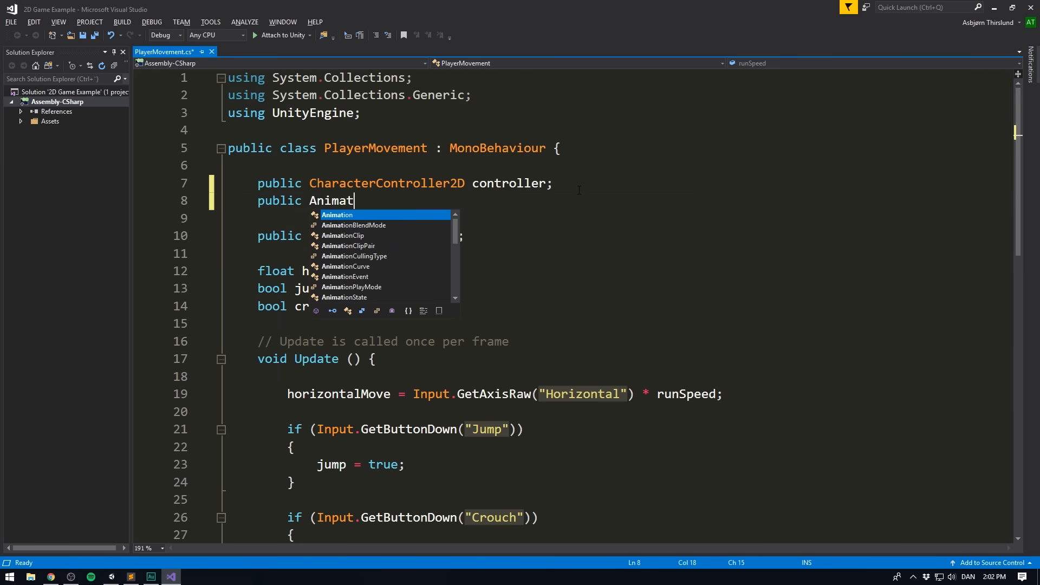
type("or animator;")
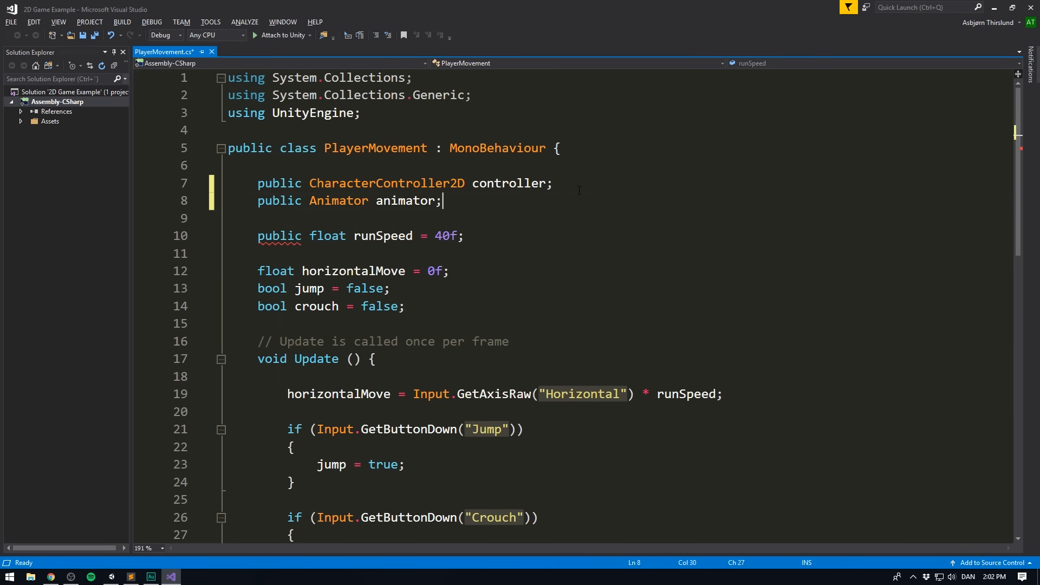
key("ctrl+s")
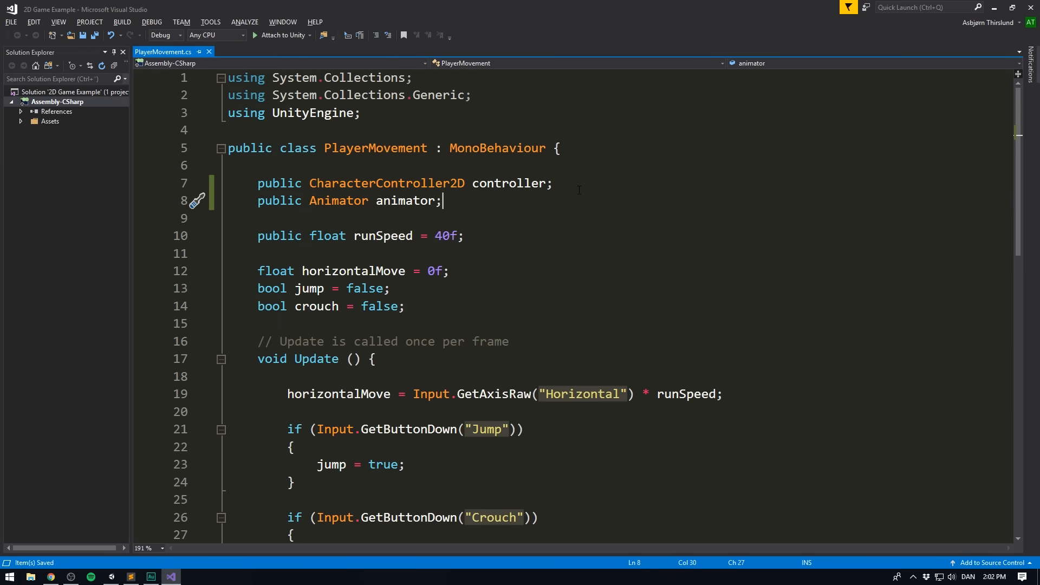
- In Unity, assign the Player's Animator component to the Player Movement script's Animator reference, and return to the script's Update method in Visual Studio
key("alt+Tab")
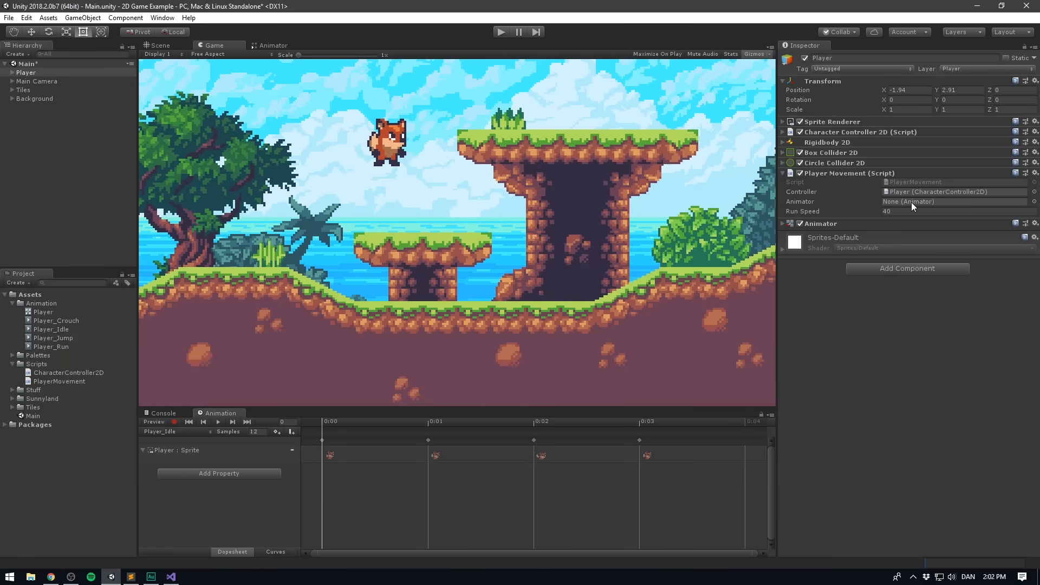
left_click_drag(811, 224, 925, 202)
left_click(169, 578)
scroll(379, 256, "down", 3)
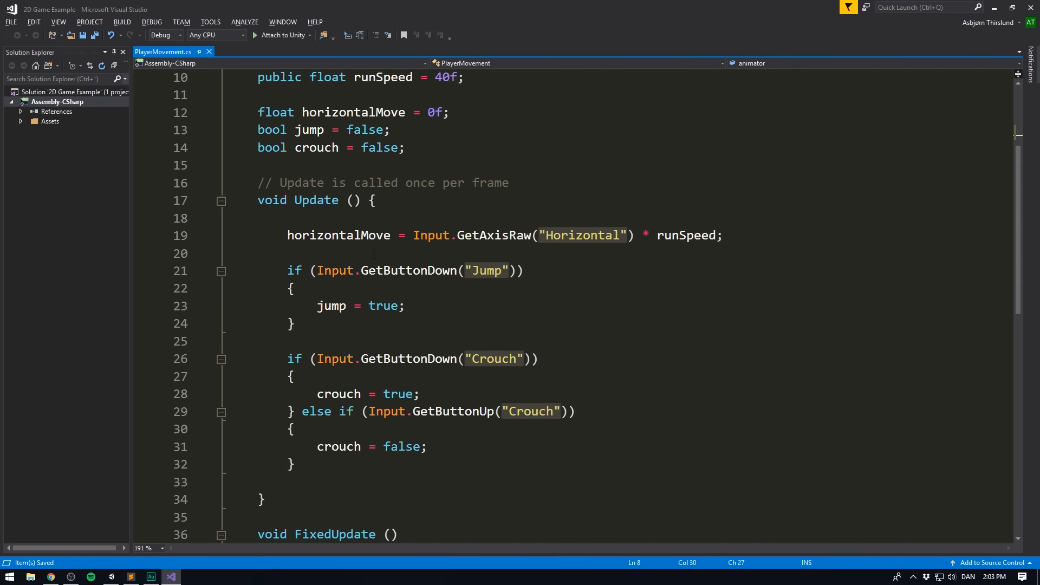
- Begin an animator.SetFloat call with an opened string argument below the horizontalMove assignment in the Update method
left_click(752, 239)
key("Return")
key("Return")
type("animator")
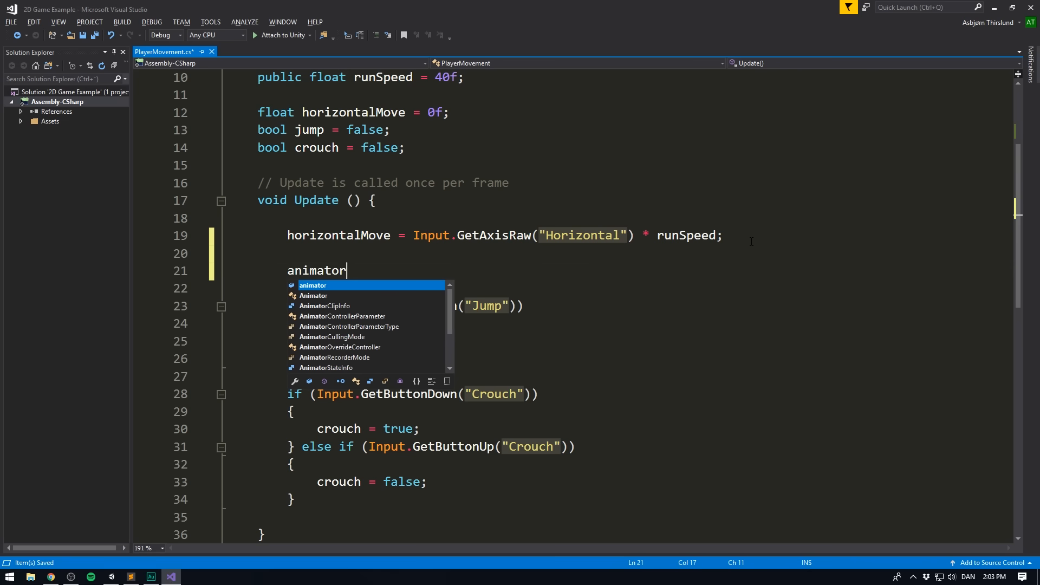
type(".SetFlo")
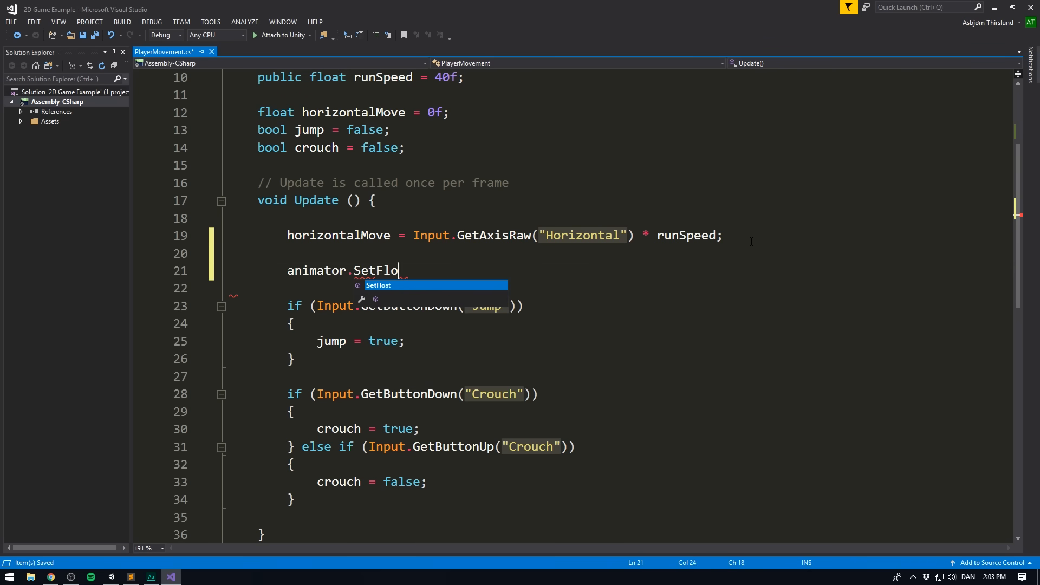
key("Tab")
type("(")
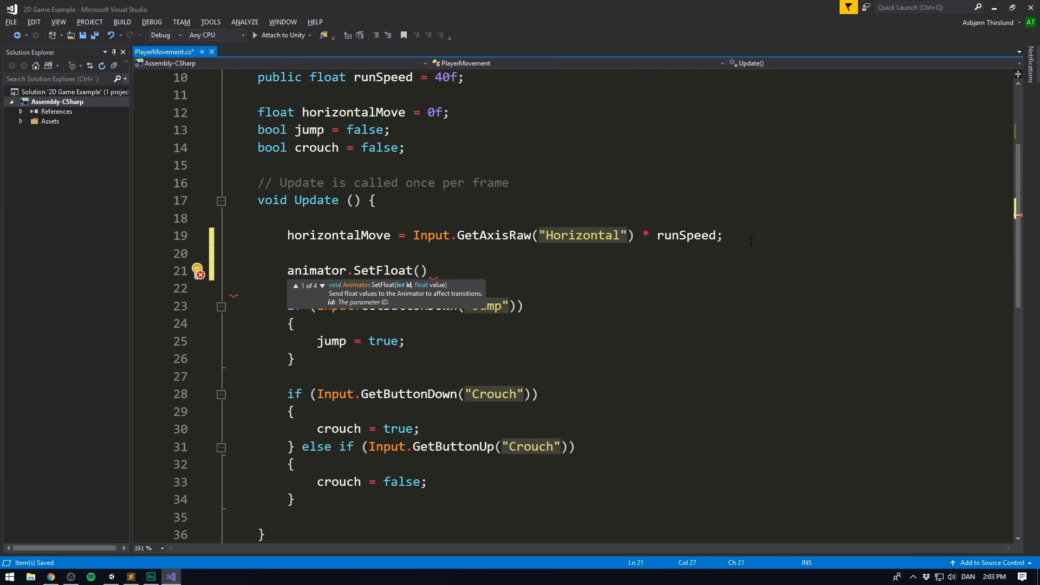
type("\"")
- Switch to Unity and check the name of the Player's float parameter in the Animator window
key("alt+Tab")
left_click(286, 44)
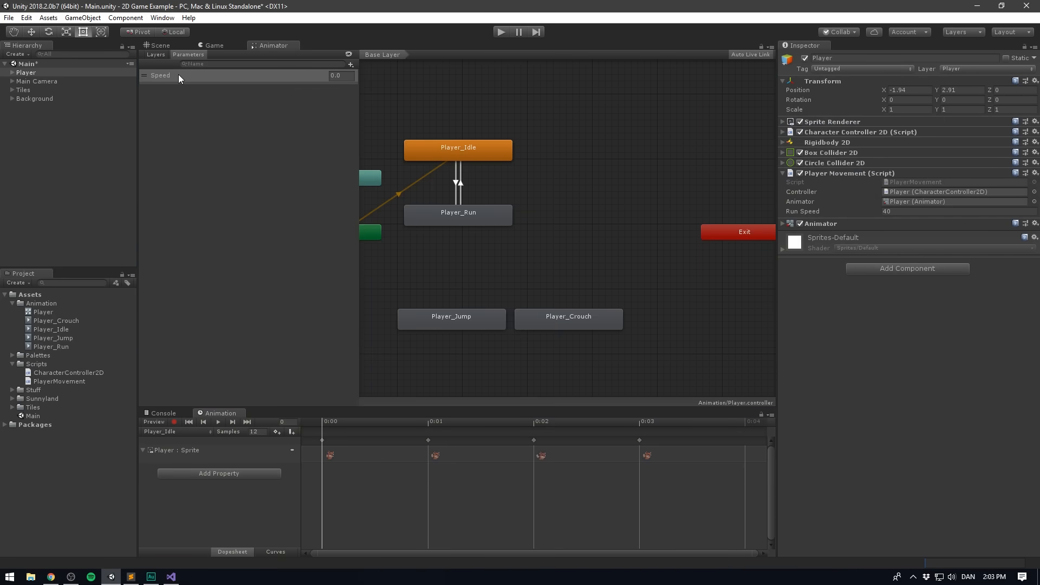
left_click(162, 76)
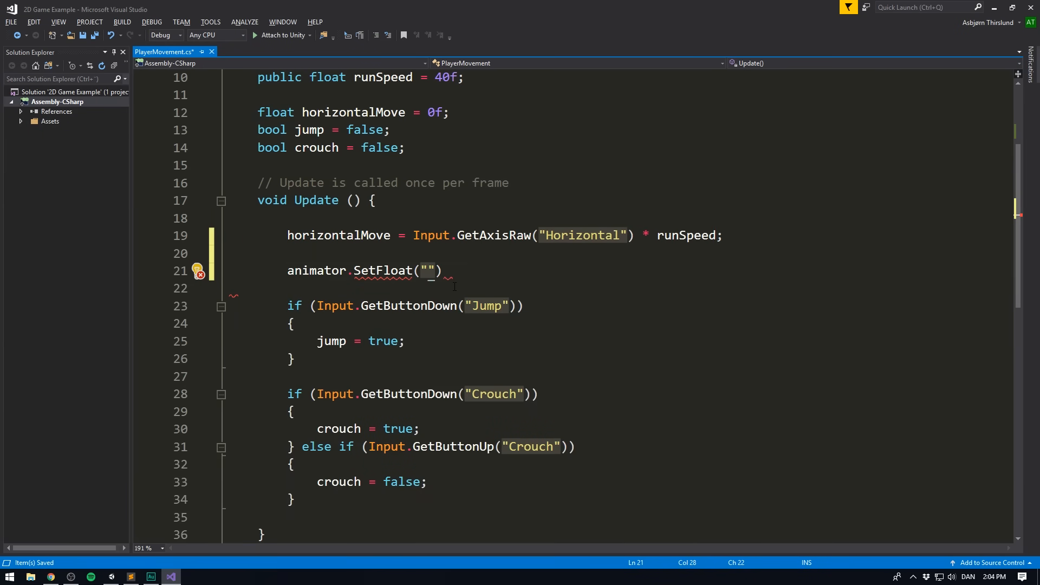
- Complete the SetFloat call in Visual Studio with "Speed" and horizontalMove as arguments, and save the script
type("Speed\",")
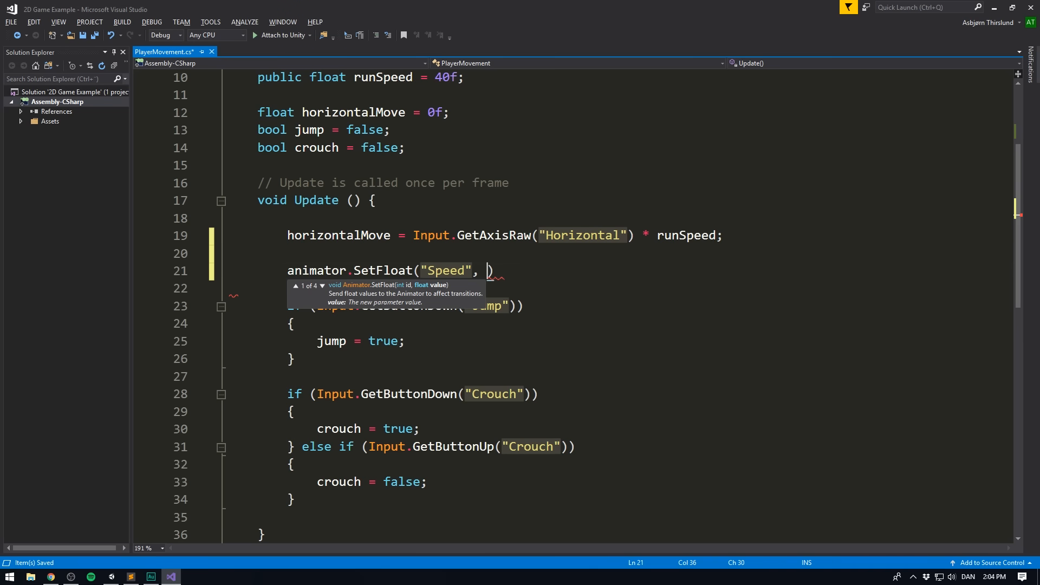
type("hori")
key("Tab")
type(");")
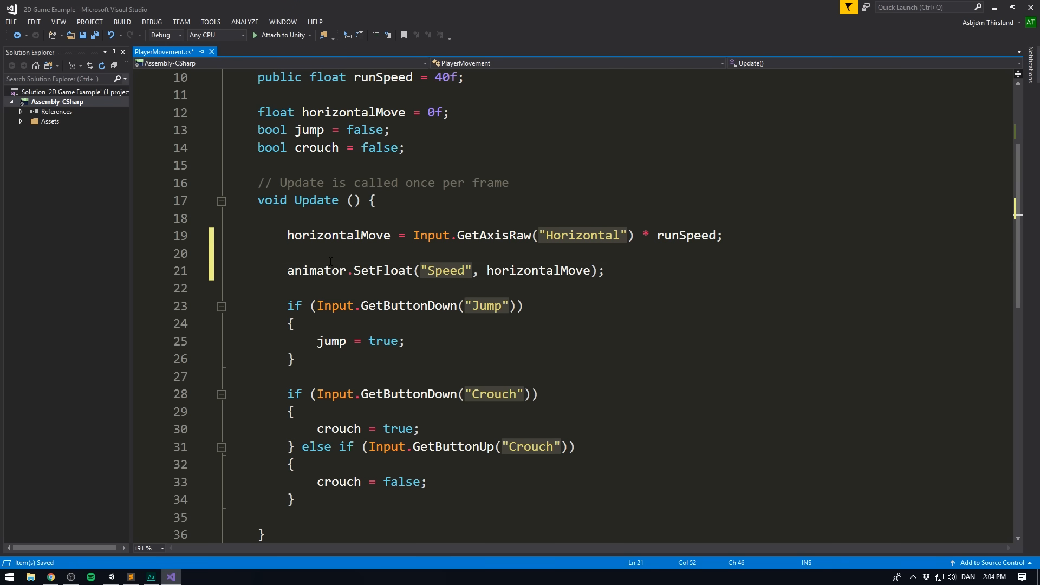
key("ctrl+s")
- Wrap horizontalMove in Mathf.Abs() inside the SetFloat call so Speed is always positive, and save the script
left_click_drag(413, 236, 717, 237)
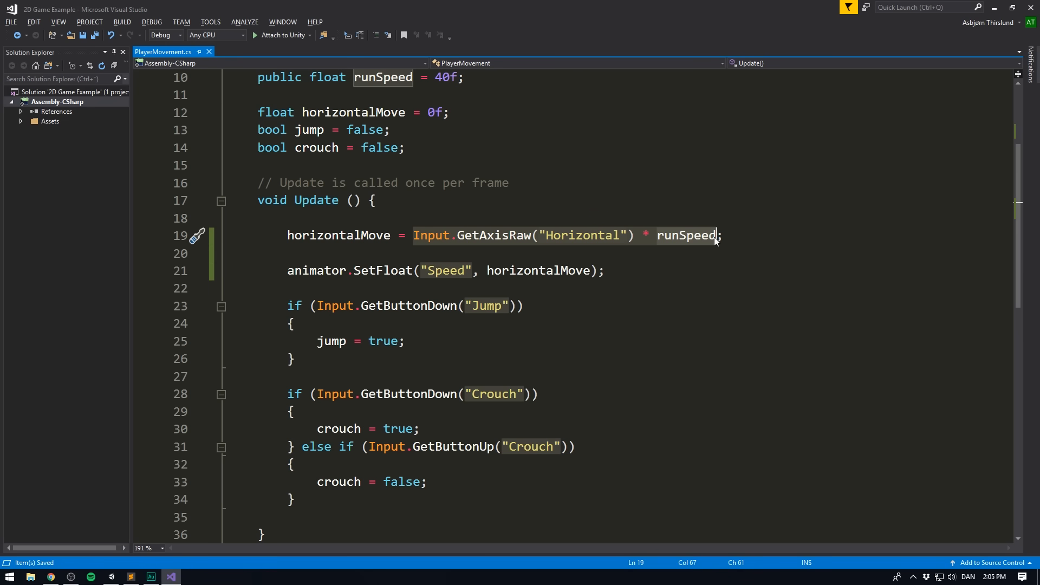
left_click(713, 237)
left_click(429, 271)
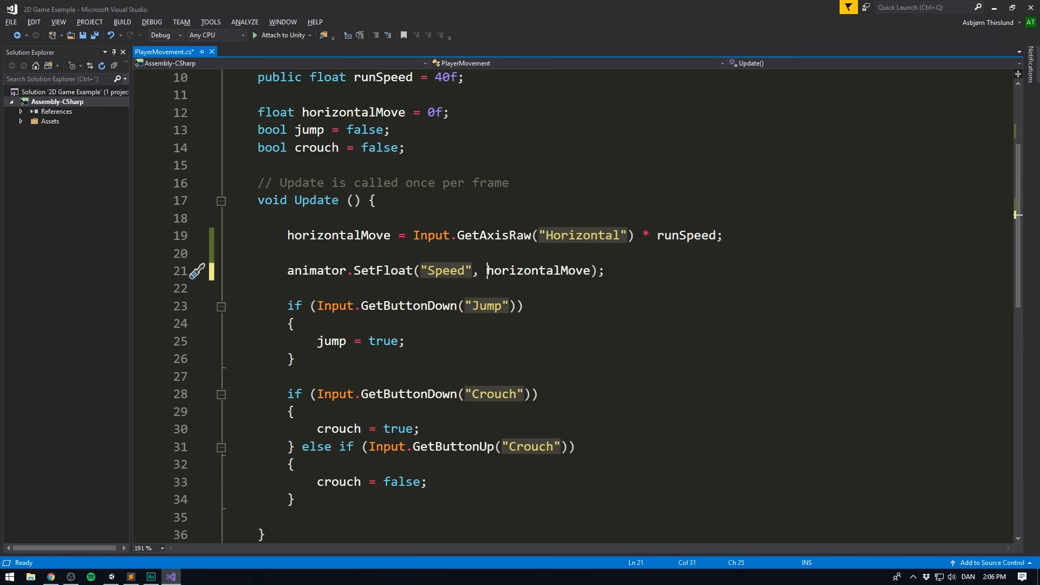
left_click(488, 271)
type("Mathf")
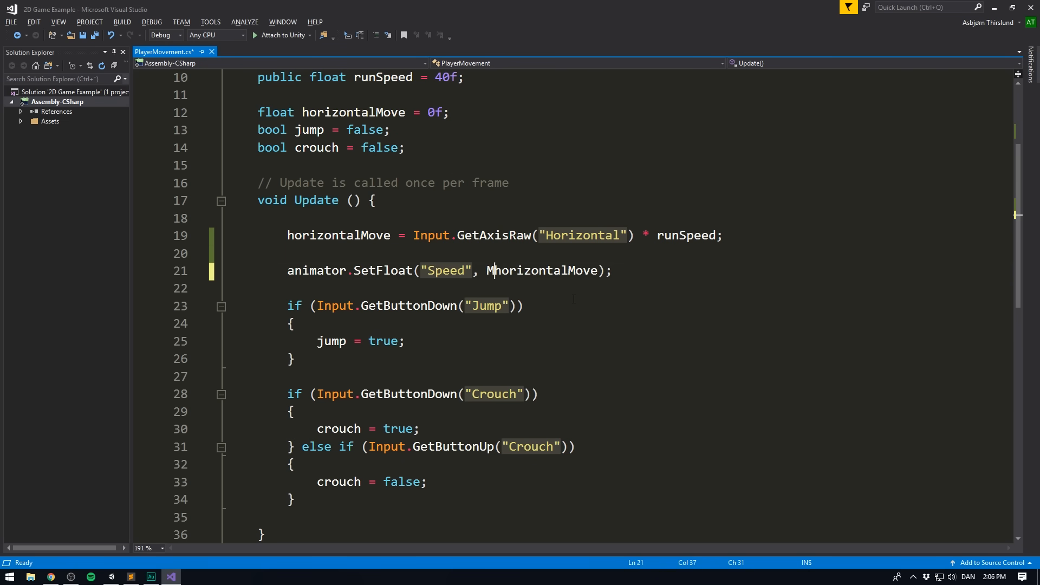
type(".Abs")
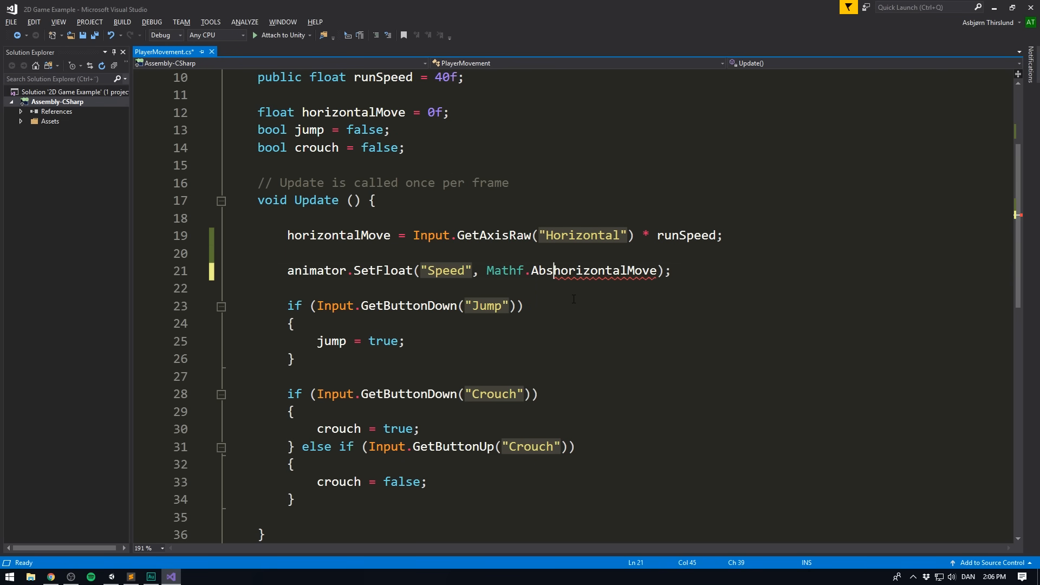
type("(")
left_click(667, 270)
type(")")
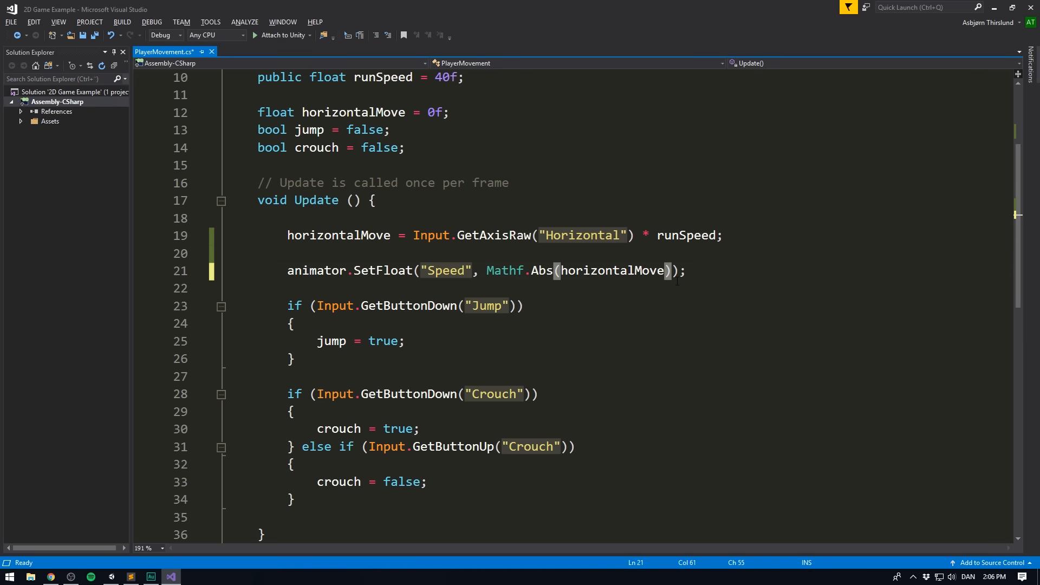
left_click(743, 276)
key("ctrl+s")
- Switch to Unity and play-test the game, running the Player back and forth to check the idle and run animations, and stop playing
key("alt+Tab")
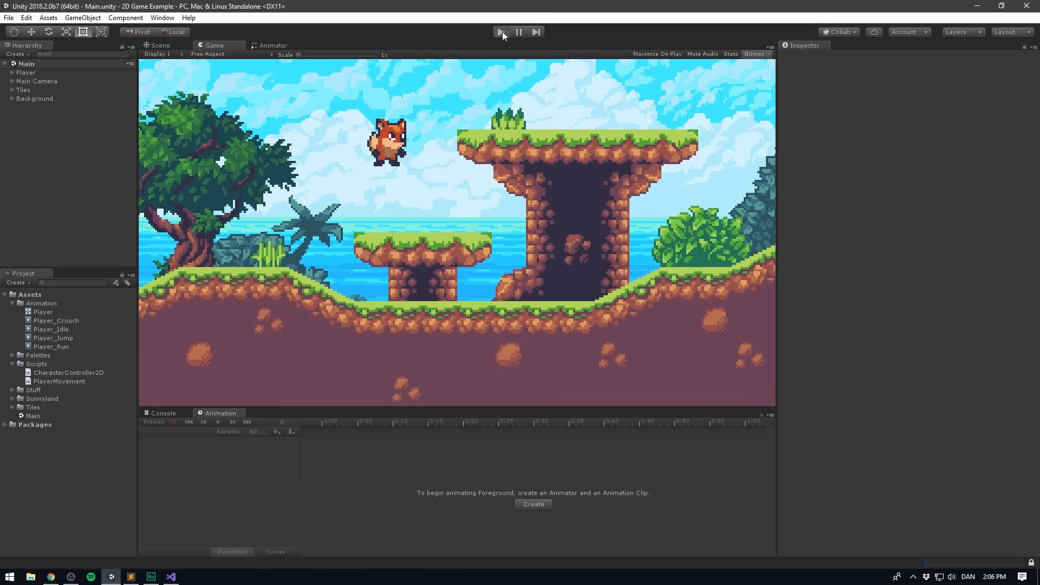
left_click(502, 32)
key("Right")
key("Left")
key("Right")
key("Left")
key("Right")
key("Right")
key("Left")
key("Right")
key("Left")
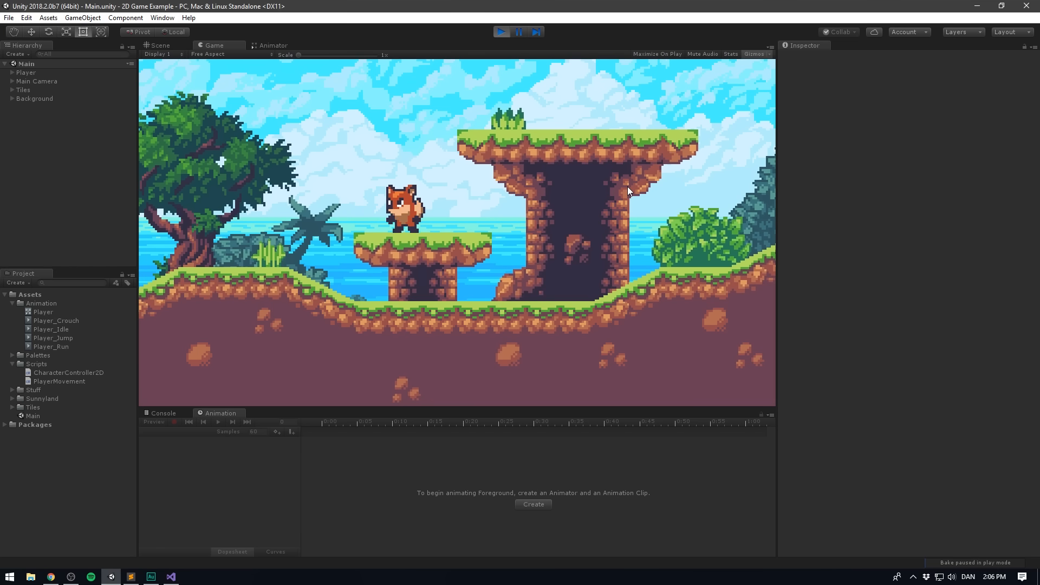
key("Right")
key("Left")
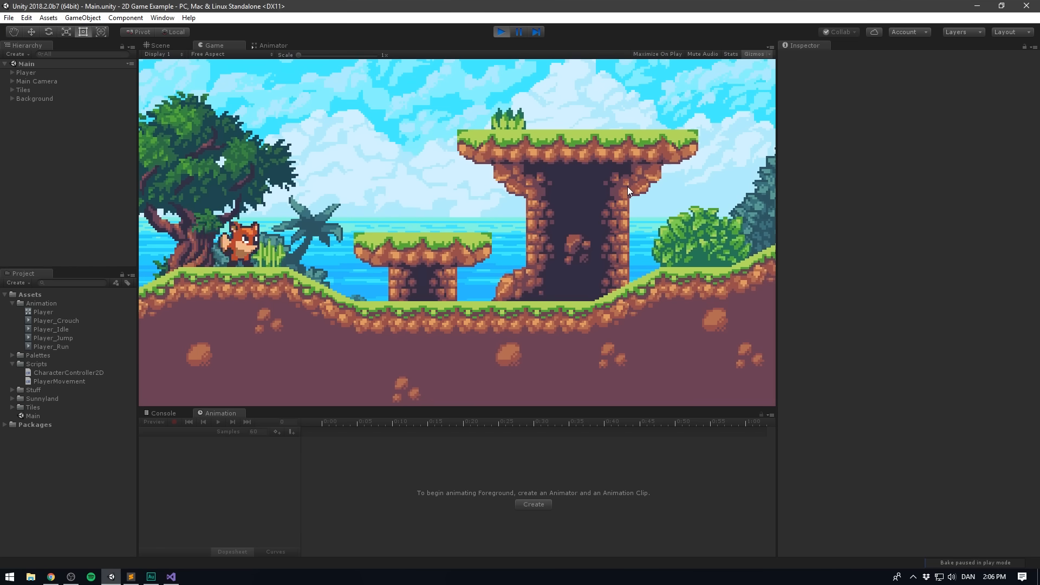
key("ctrl+p")
left_click_drag(535, 321, 541, 274)
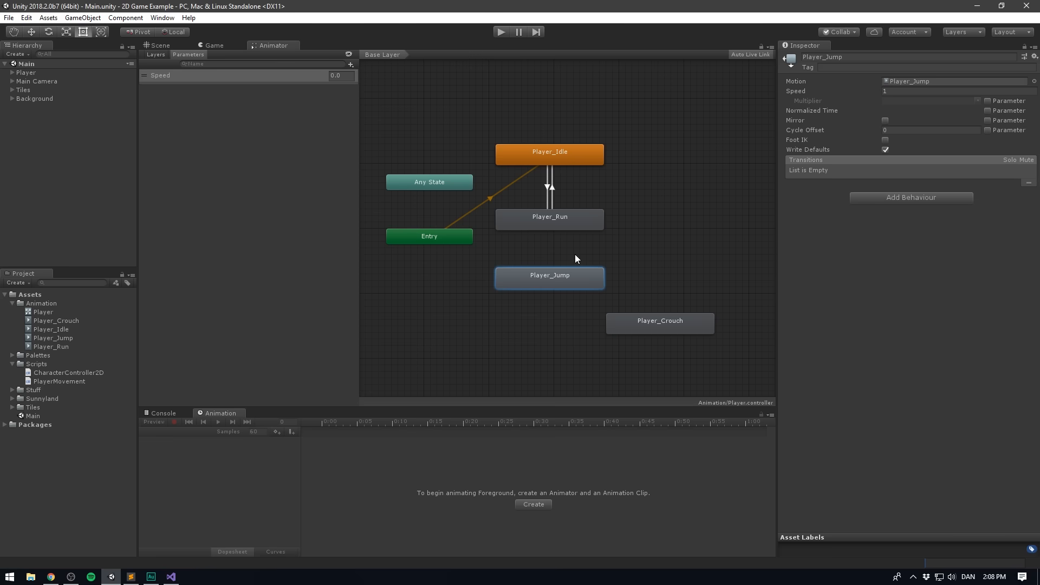
left_click_drag(570, 275, 680, 168)
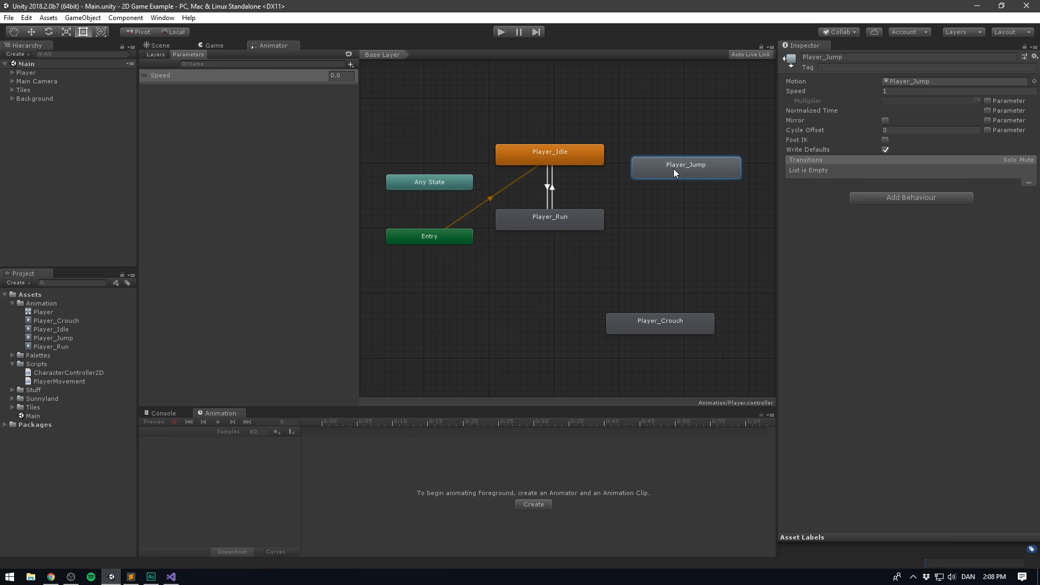
right_click(576, 161)
left_click(599, 168)
right_click(659, 163)
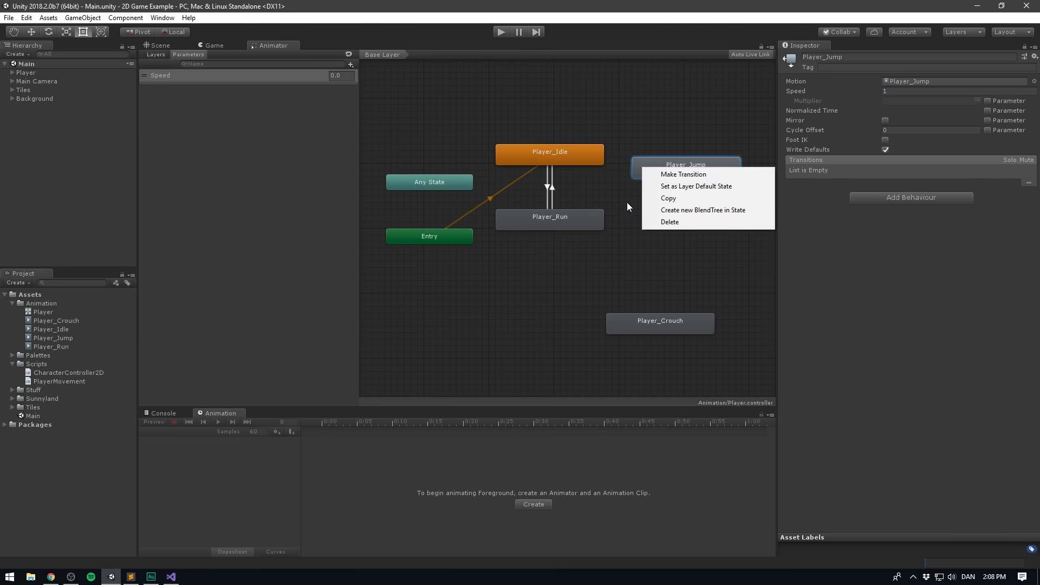
right_click(563, 222)
left_click(598, 230)
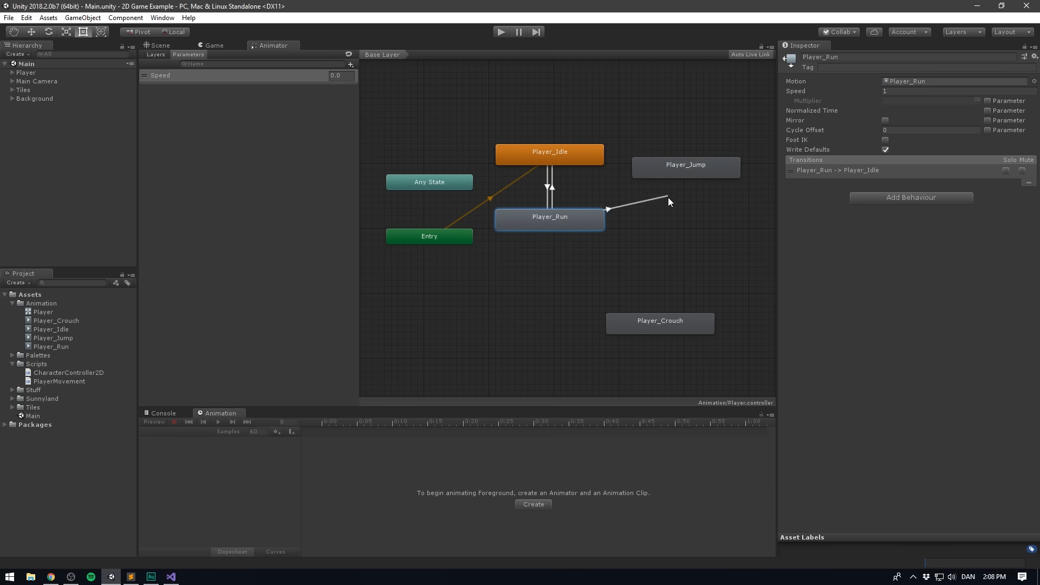
left_click(672, 216)
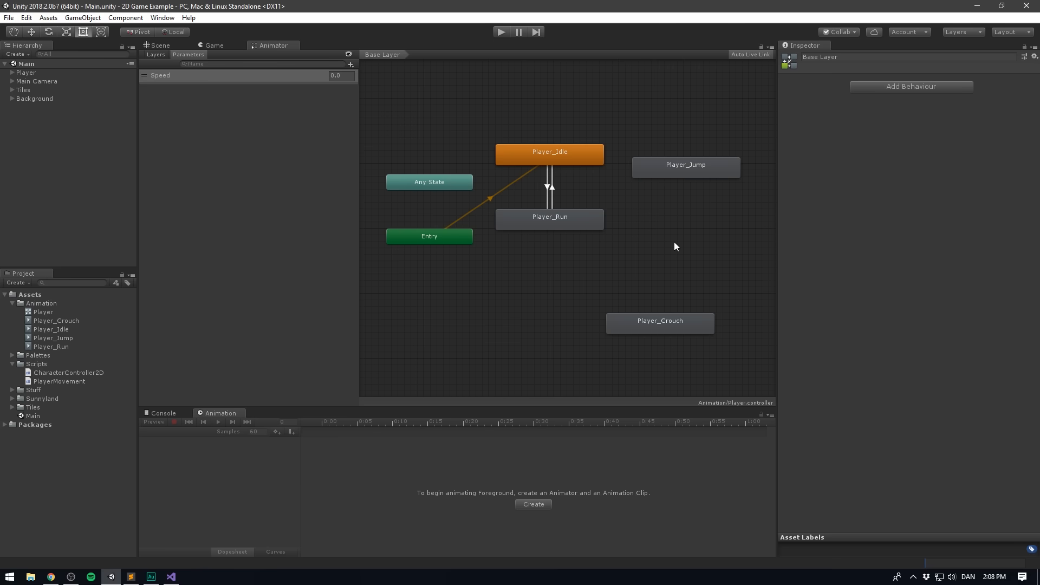
- Rearrange the state graph with Entry above Player_Jump and Any State below it, all beside the idle and run states
left_click(399, 187)
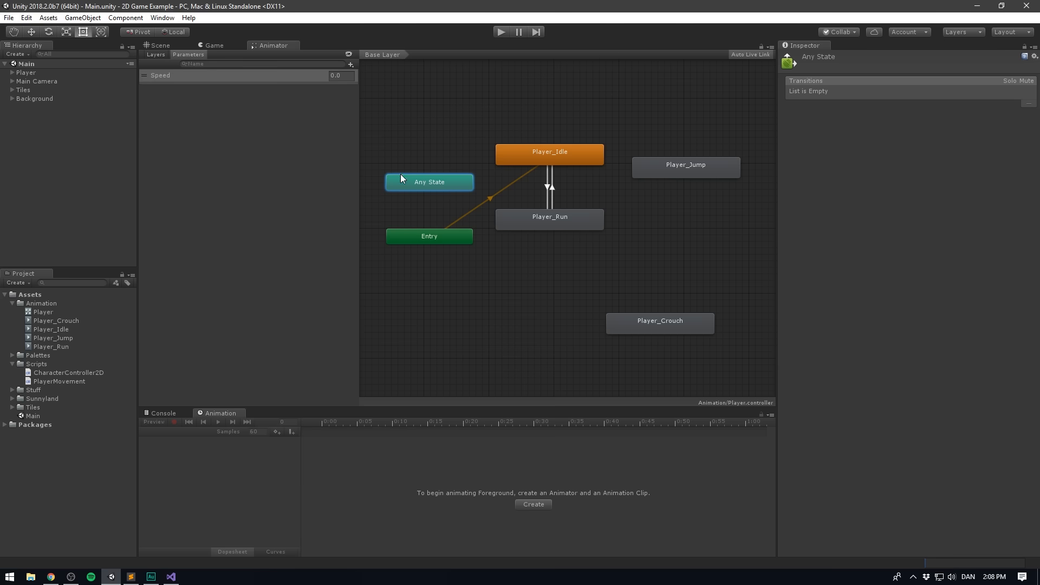
left_click_drag(432, 180, 434, 100)
left_click_drag(704, 165, 449, 186)
left_click(536, 271)
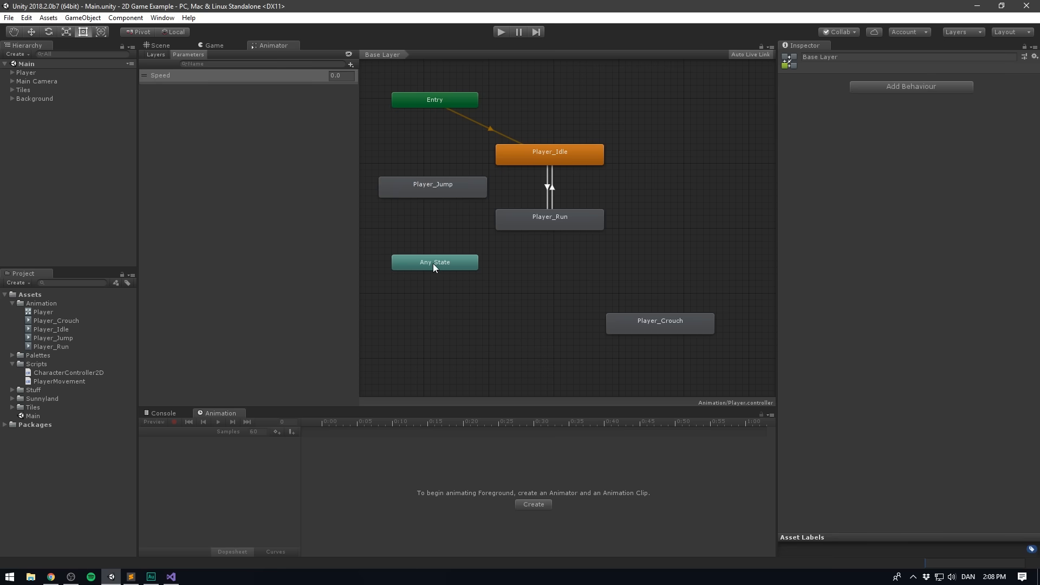
- Create a transition from Any State to Player_Jump and select it for editing
right_click(430, 261)
left_click(459, 271)
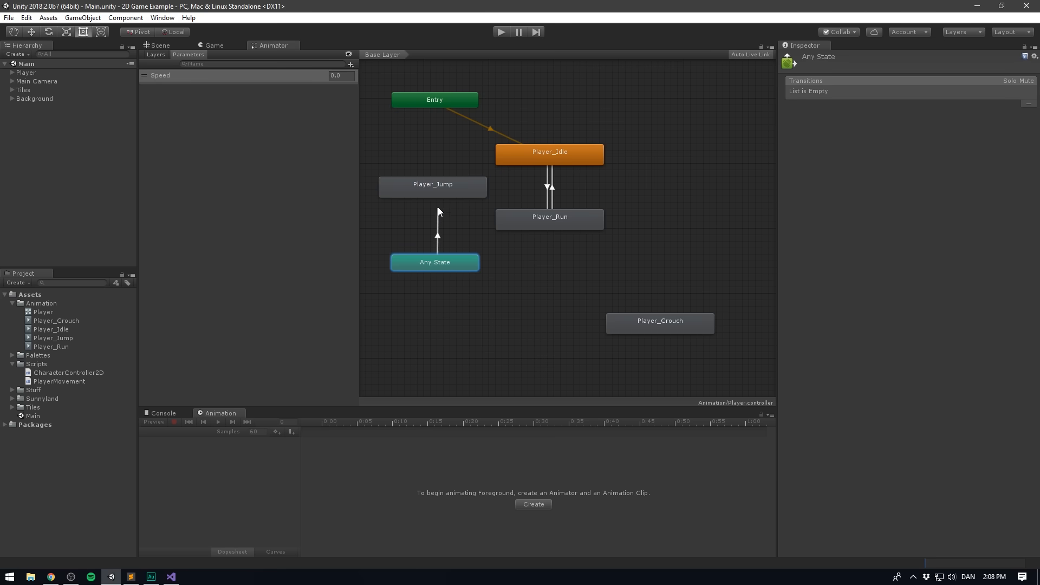
left_click(436, 189)
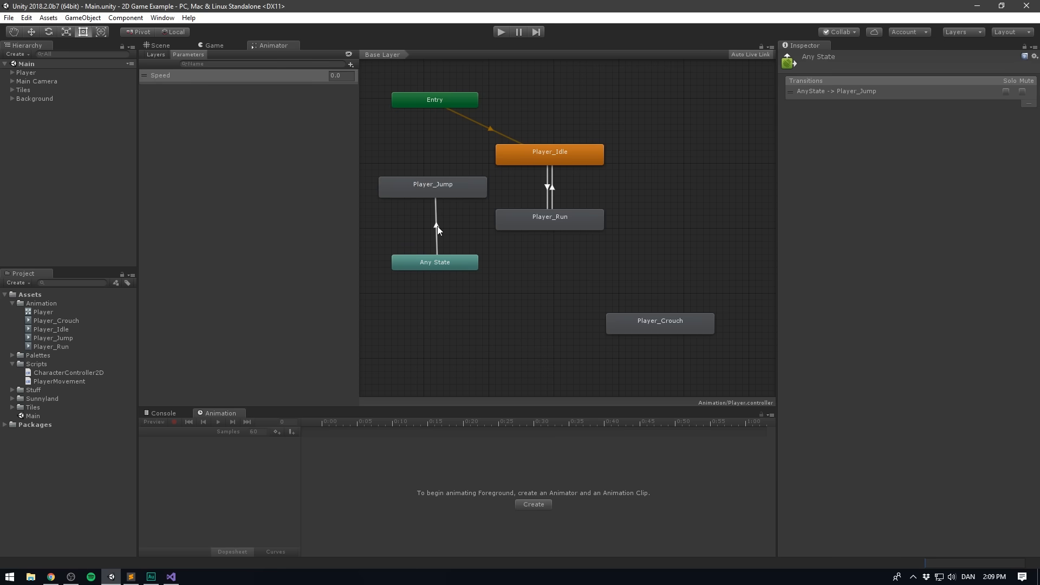
left_click(437, 226)
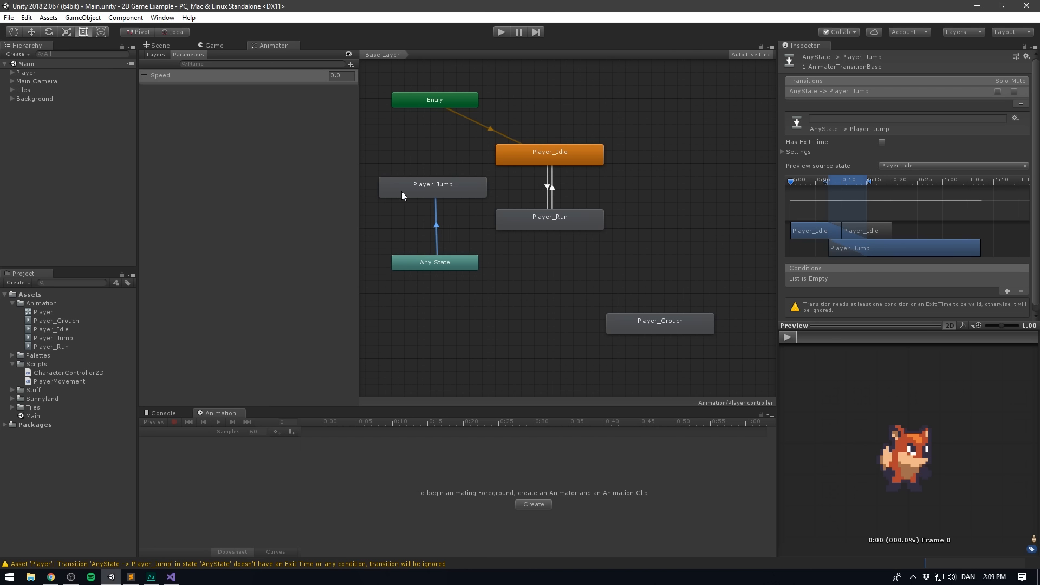
- Add a Bool parameter named IsJumping to the Player's animator controller
left_click(350, 64)
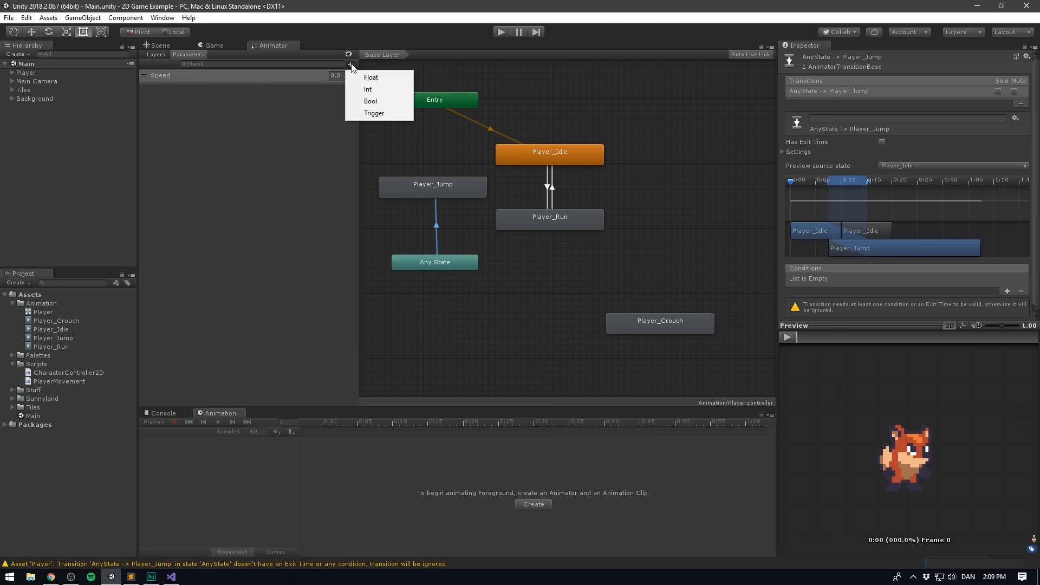
left_click(381, 103)
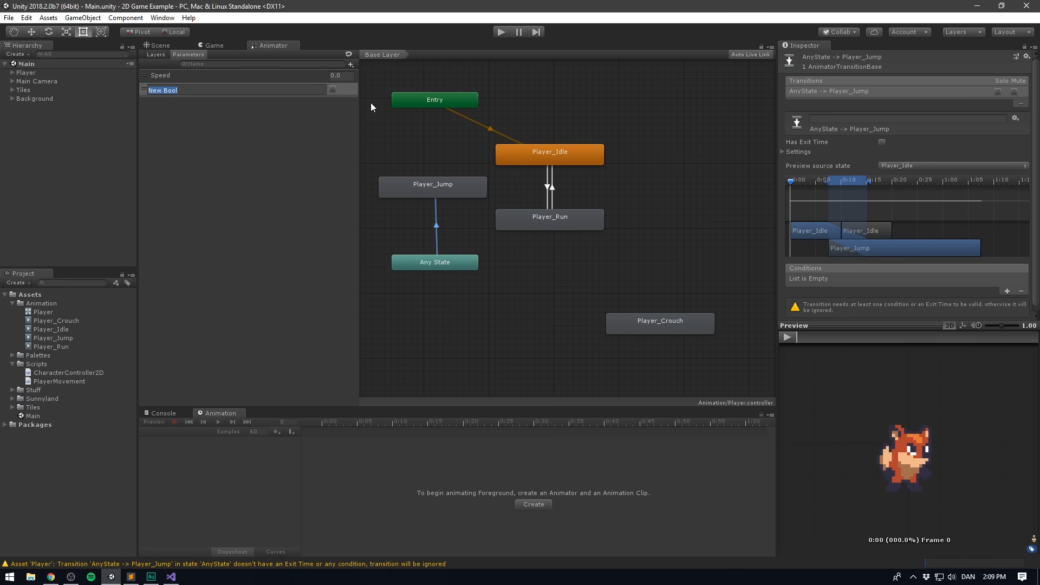
key("BackSpace")
type("IsJumping")
key("Return")
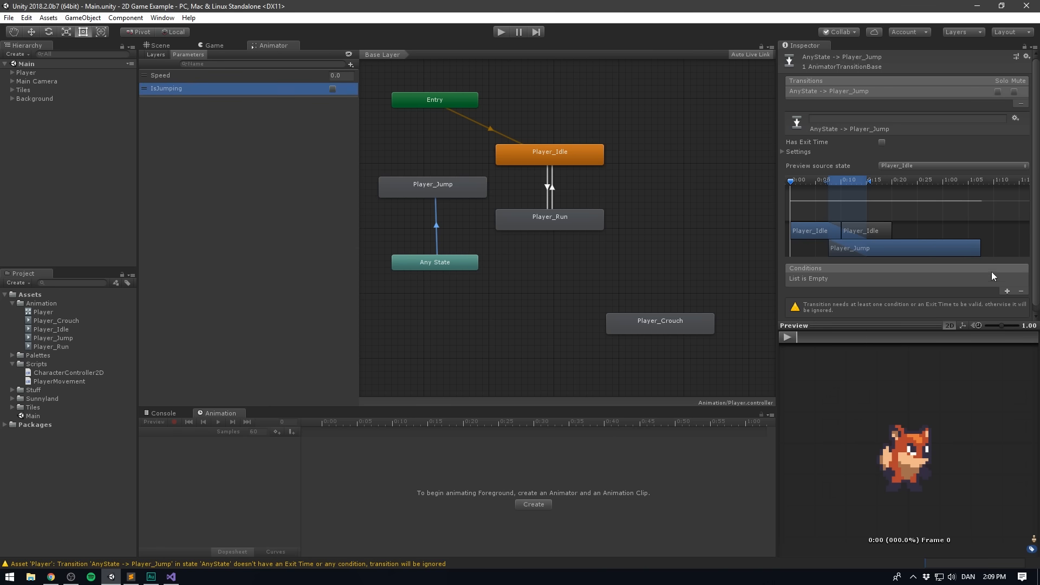
- Give the Any State to Player_Jump transition the condition IsJumping true and a transition duration of 0
left_click(1007, 291)
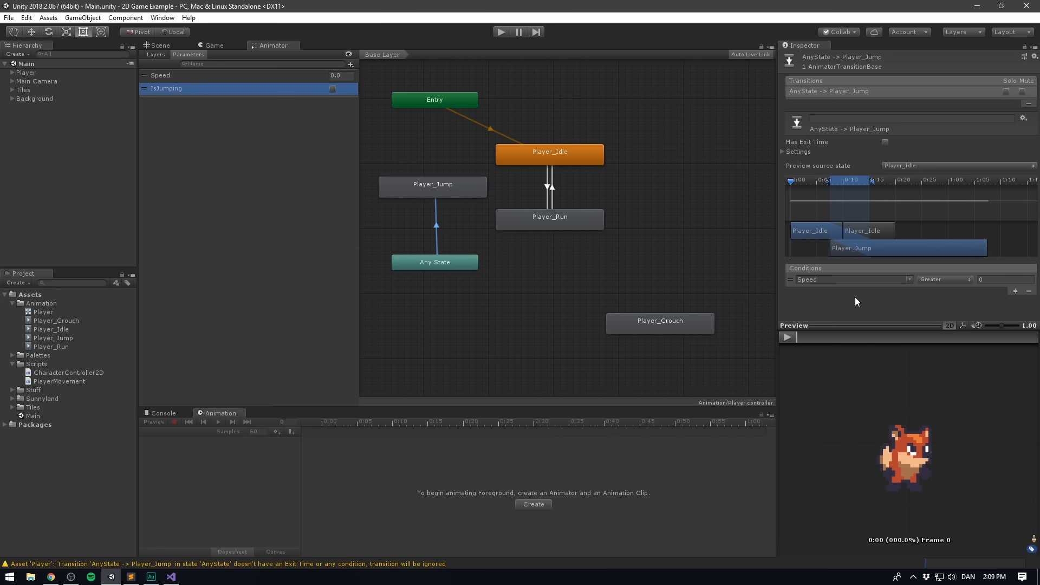
left_click(908, 279)
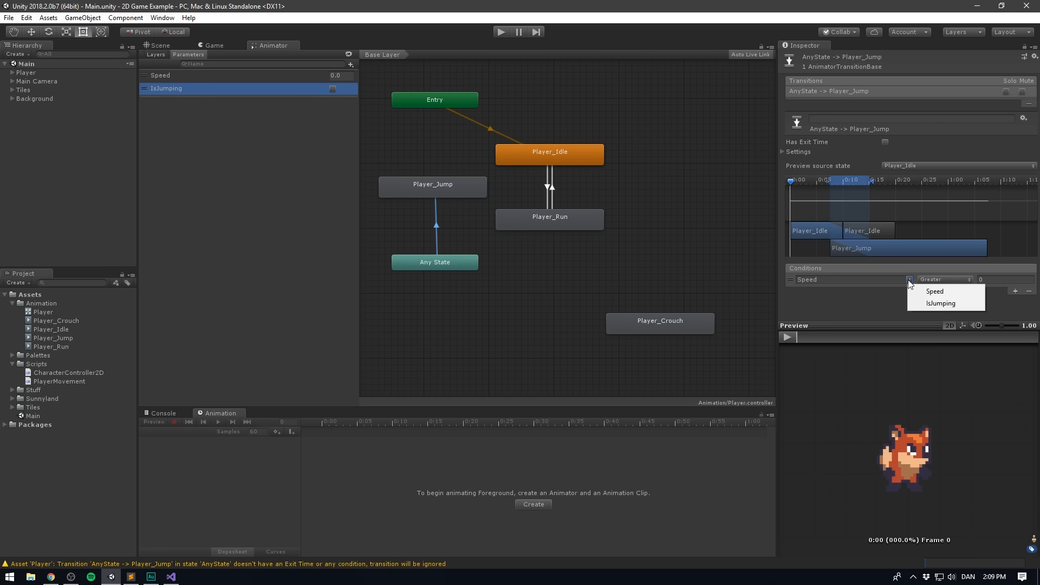
left_click(921, 301)
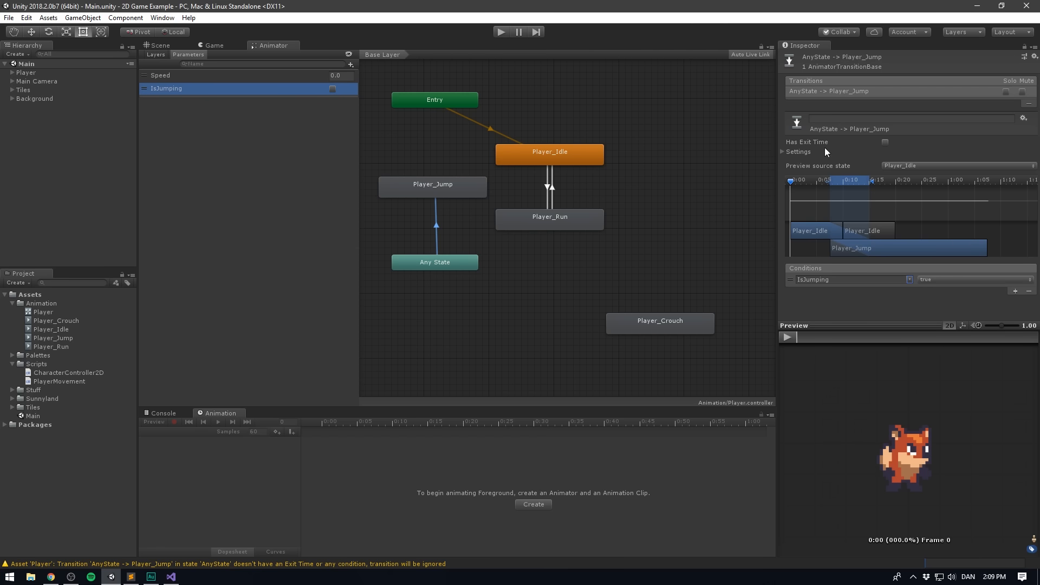
left_click(781, 152)
left_click(904, 181)
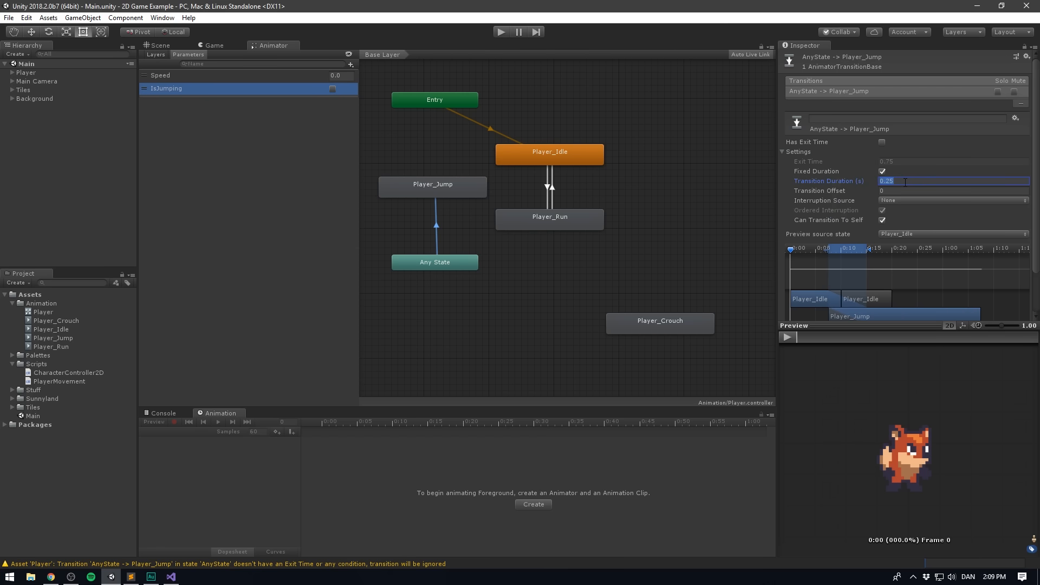
type("0")
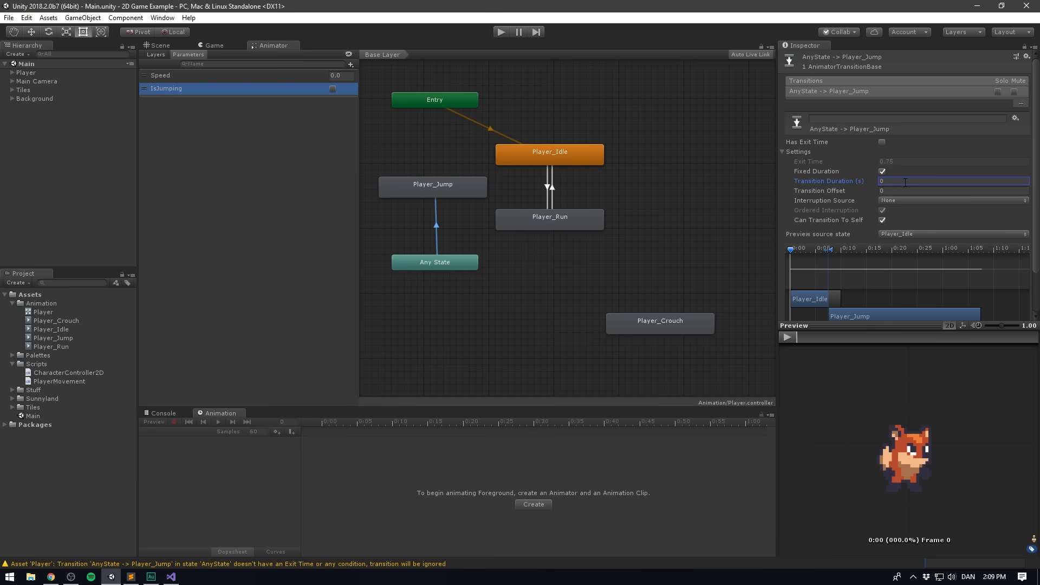
left_click(781, 152)
- Move Player_Jump and Any State further away from the idle state, and create a transition from Player_Jump to Player_Idle
middle_click_drag(463, 298, 512, 301)
left_click_drag(407, 163, 431, 266)
left_click(527, 281)
right_click(463, 193)
left_click(485, 199)
left_click(566, 157)
- Add the condition IsJumping false to the Player_Jump to Player_Idle transition
left_click(515, 178)
left_click(1015, 272)
left_click(877, 261)
left_click(924, 283)
left_click(933, 262)
left_click(942, 285)
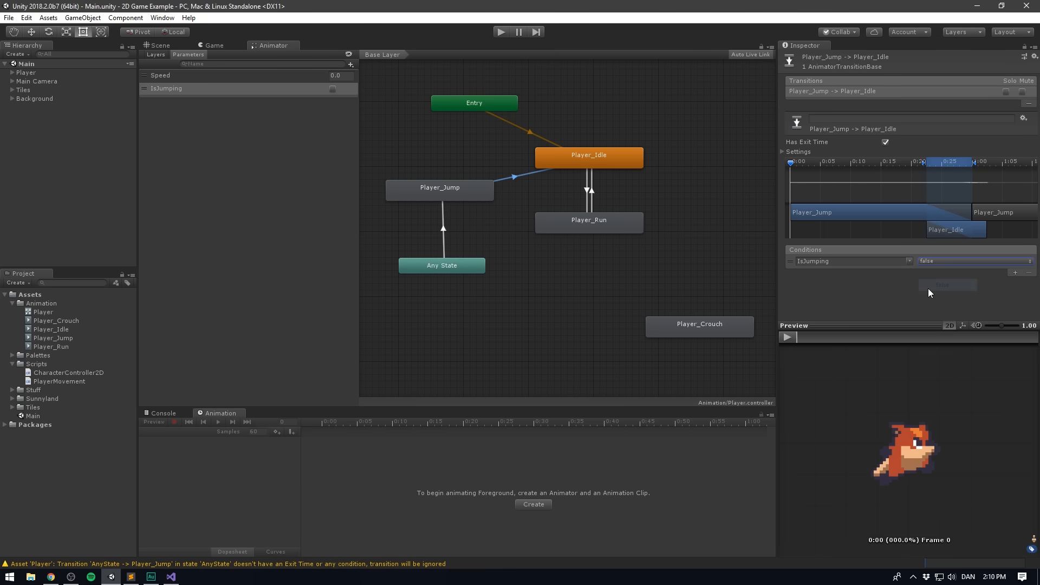
- Add a second condition, Speed Less than 0.01, to the Player_Jump to Player_Idle transition
left_click(1015, 272)
left_click(937, 272)
left_click(940, 292)
left_click(989, 275)
type("0.01")
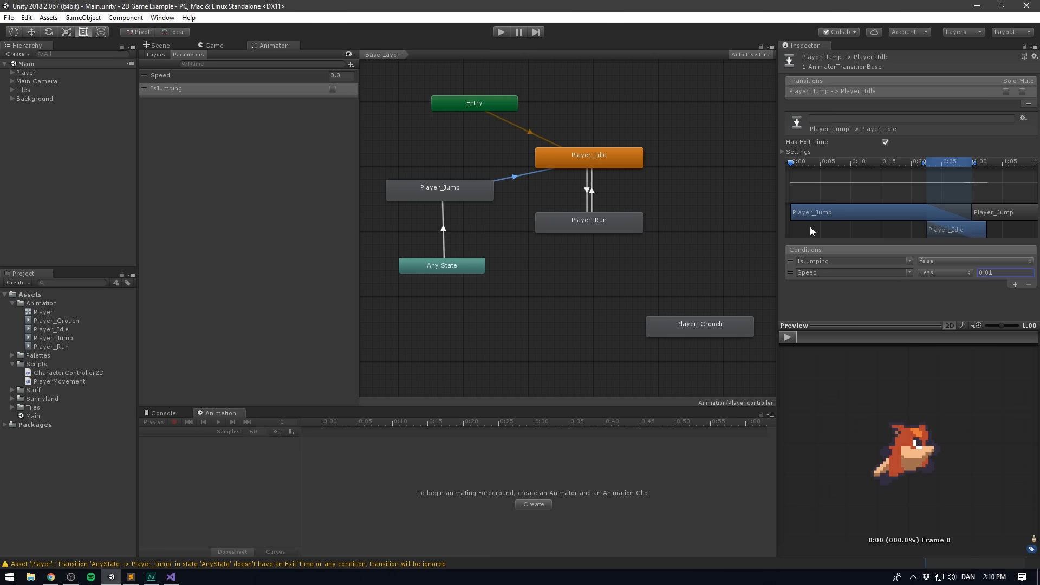
- Create a transition from Player_Jump to Player_Run and give it the condition IsJumping false
right_click(464, 189)
left_click(487, 198)
left_click(553, 222)
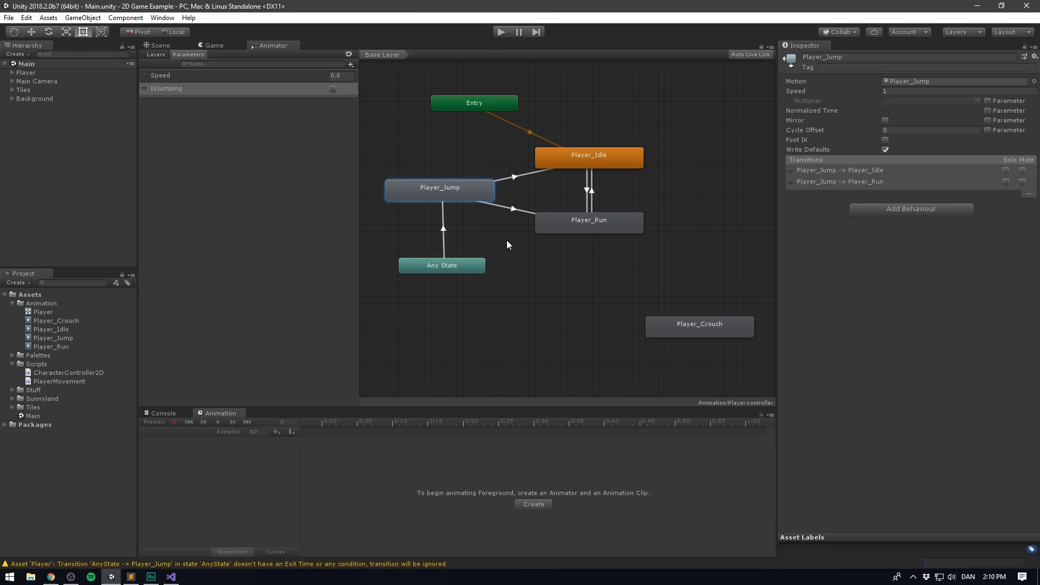
left_click(513, 209)
left_click(1015, 272)
left_click(909, 261)
left_click(920, 282)
left_click(944, 261)
left_click(943, 284)
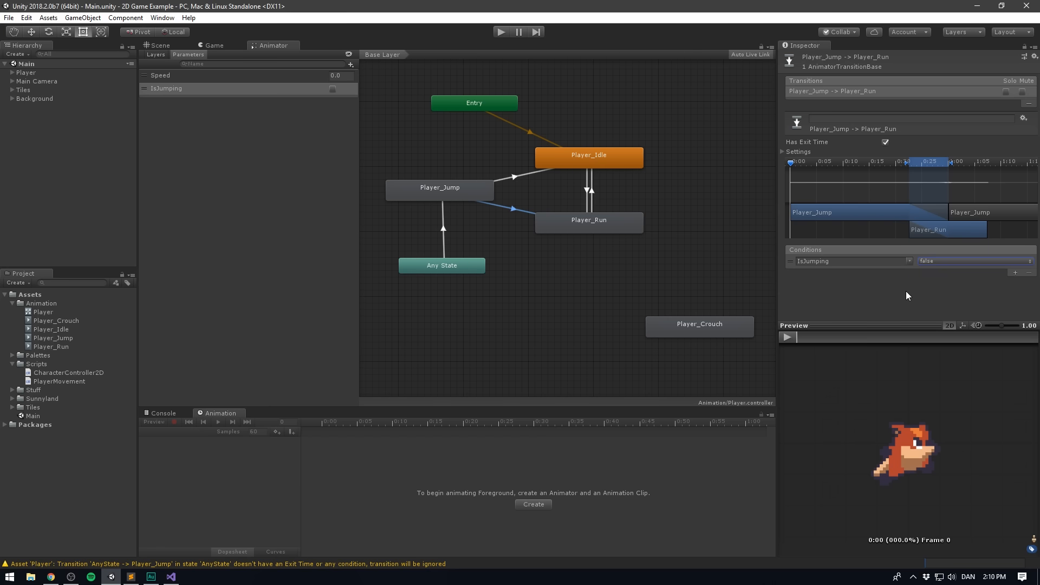
- Add the condition Speed Greater than 0.01 to the Player_Jump to Player_Run transition
left_click(1015, 274)
left_click(997, 272)
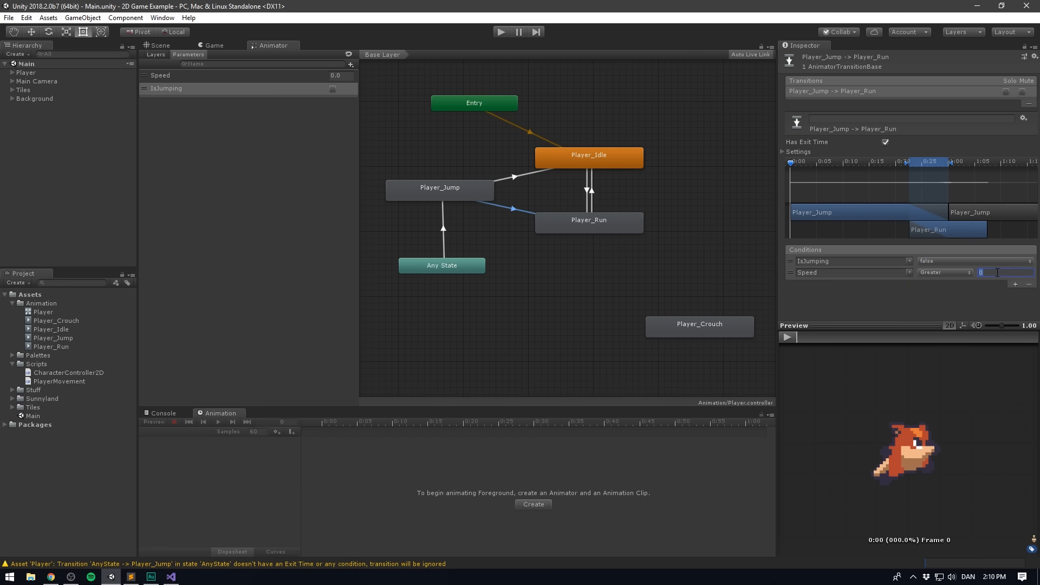
type("0.01")
left_click(512, 209)
- Disable Has Exit Time and set the transition duration to 0 on Player_Jump's transitions to Player_Idle and Player_Run
left_click(514, 178)
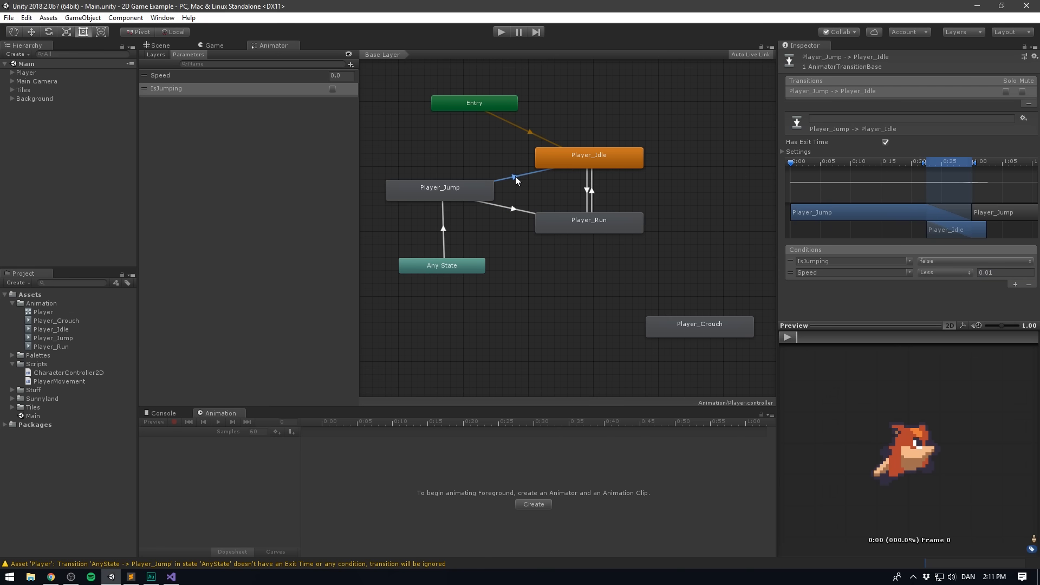
left_click(781, 152)
left_click(900, 182)
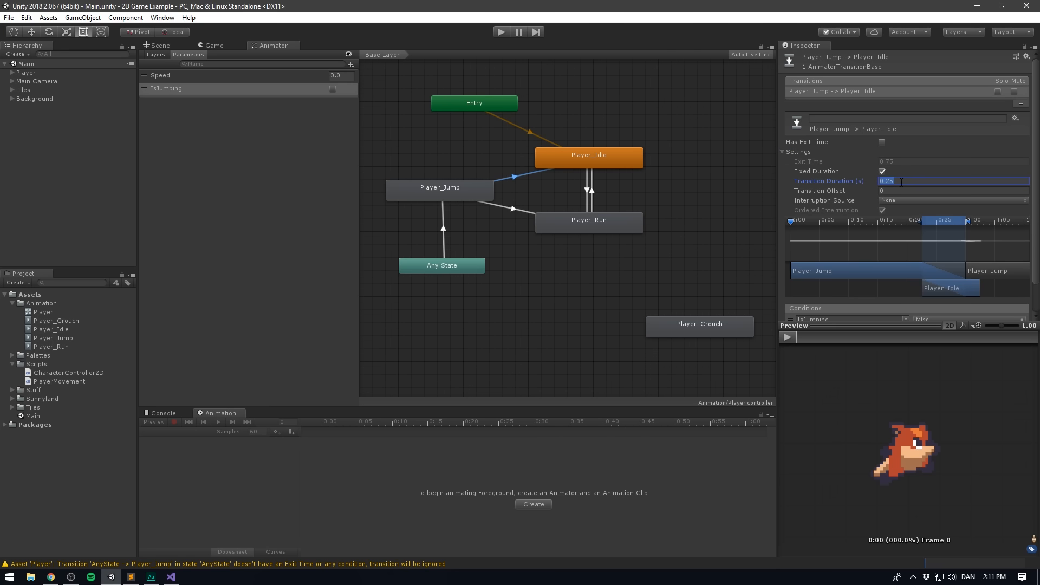
left_click(513, 207)
left_click(896, 181)
type("0")
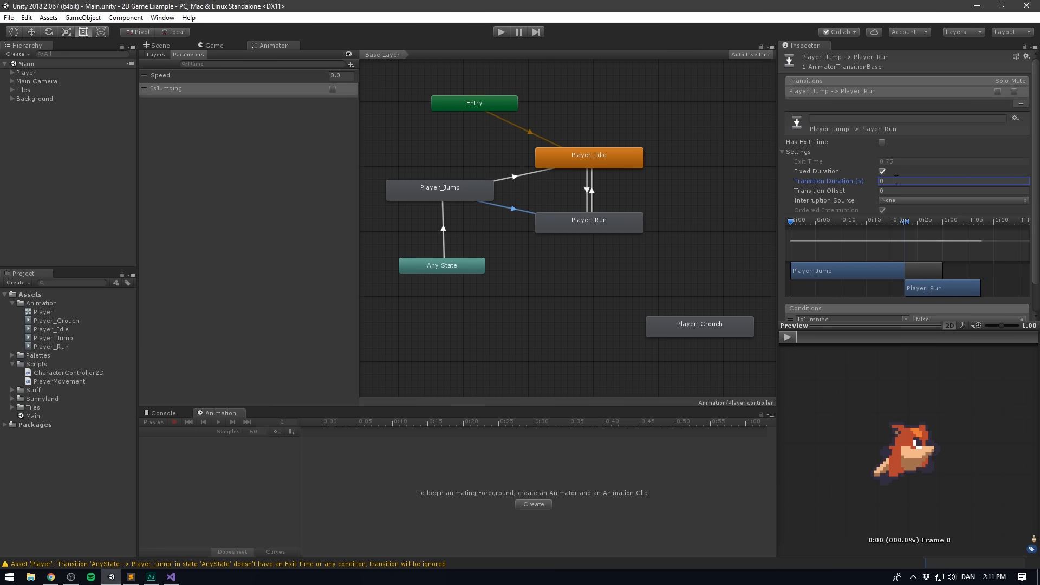
left_click(201, 100)
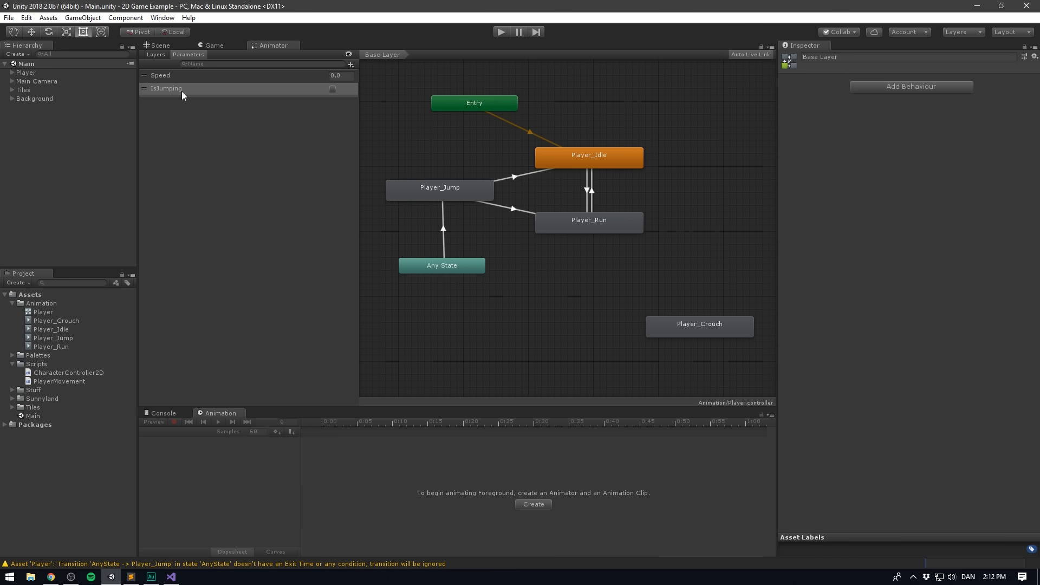
- Switch to Visual Studio and add animator.SetBool("IsJumping", true); after jump = true in the Jump button block
left_click(171, 576)
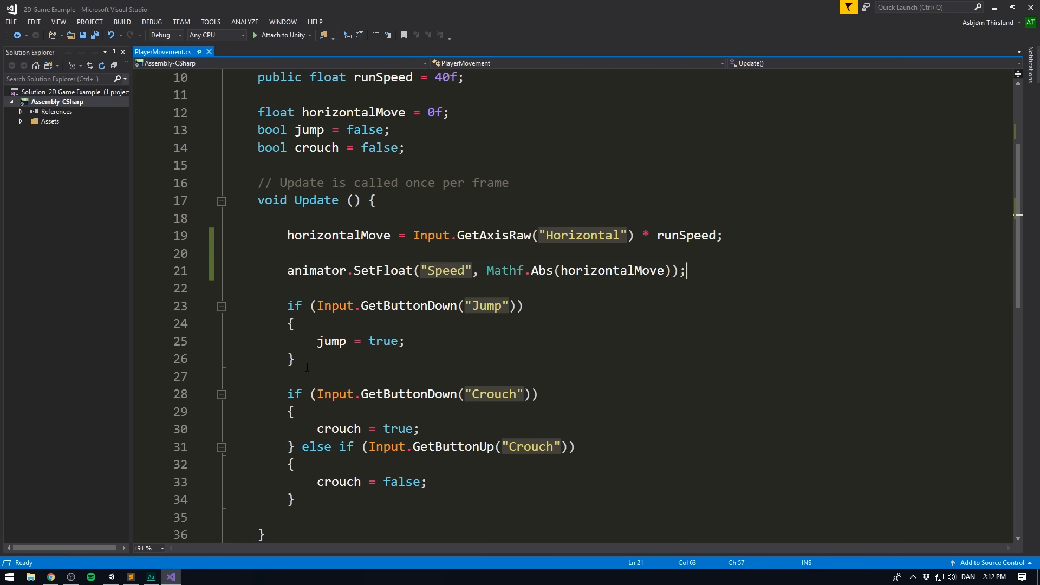
scroll(307, 368, "down", 1)
left_click_drag(300, 310, 230, 253)
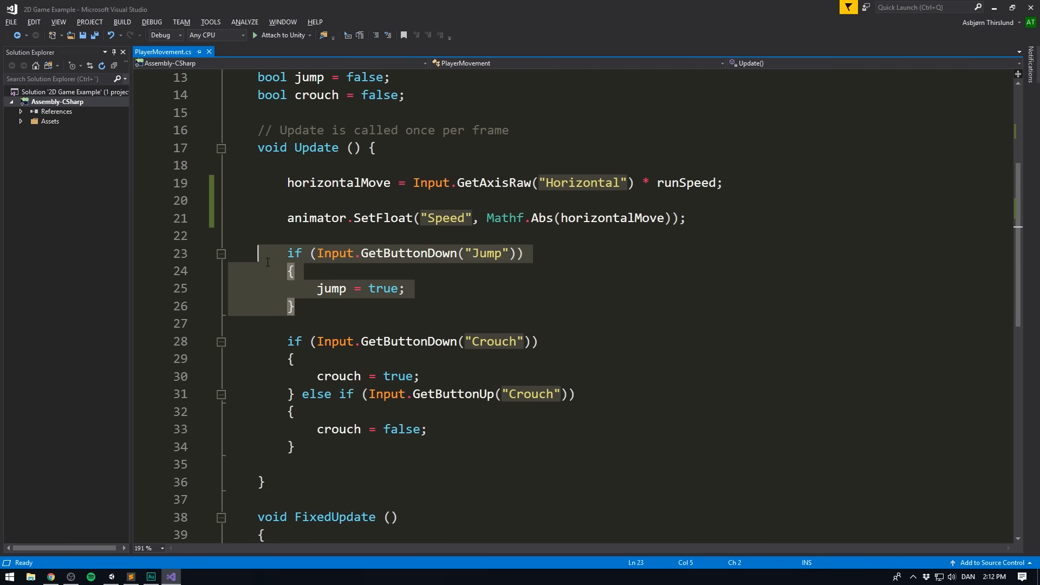
left_click(379, 313)
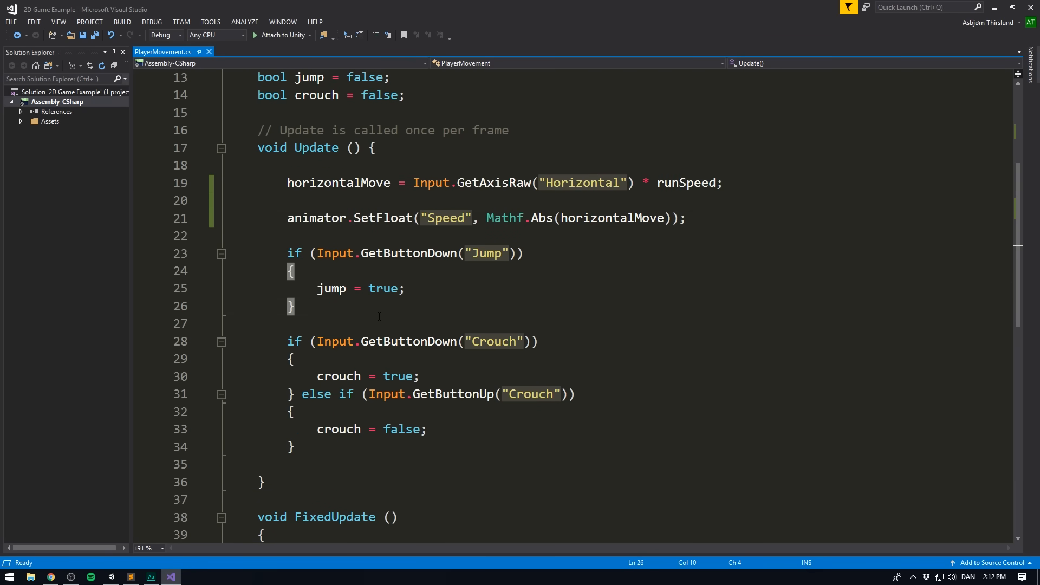
left_click(434, 293)
key("Return")
type("animator.SetBool")
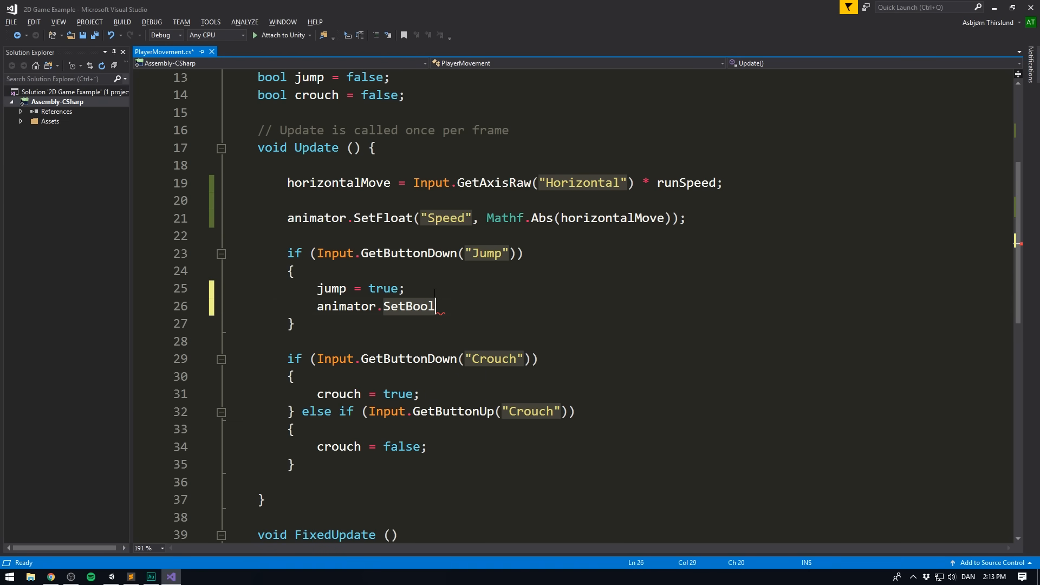
type("(\"")
type("IsJumping")
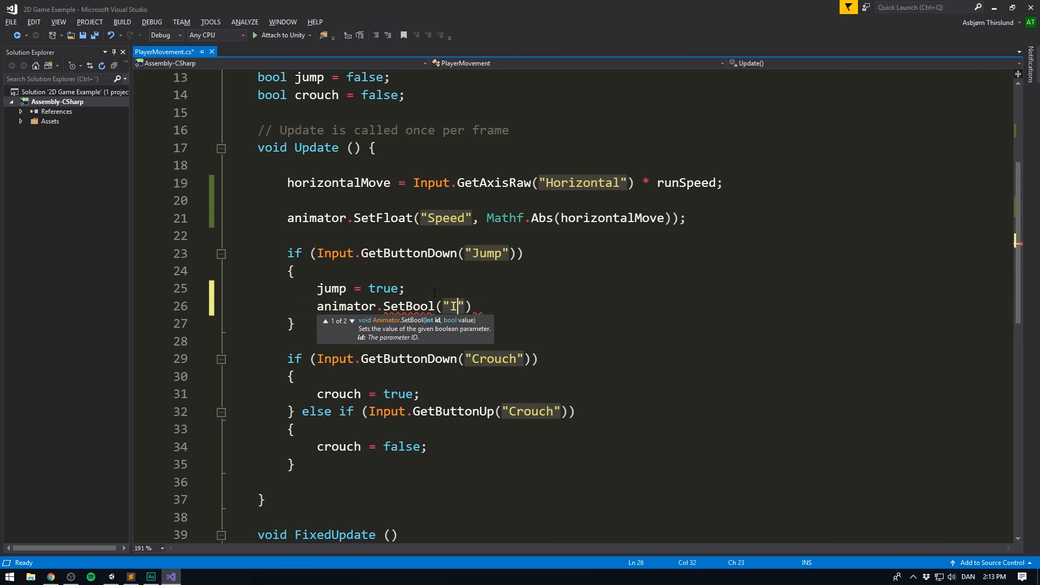
type("\", true);")
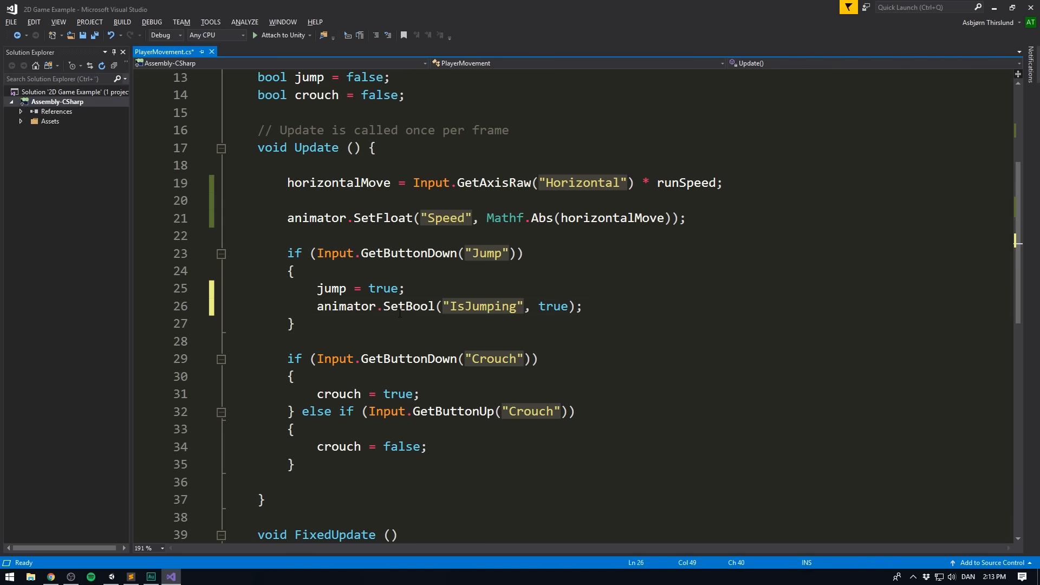
- Look over the Update and FixedUpdate code and save the PlayerMovement script
scroll(389, 316, "down", 3)
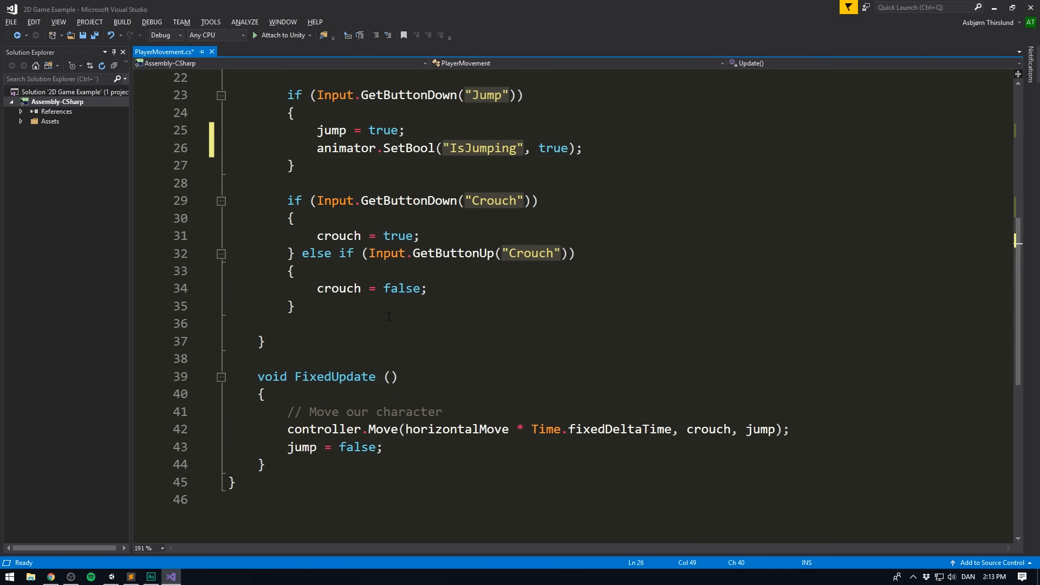
scroll(388, 316, "up", 5)
scroll(401, 387, "down", 5)
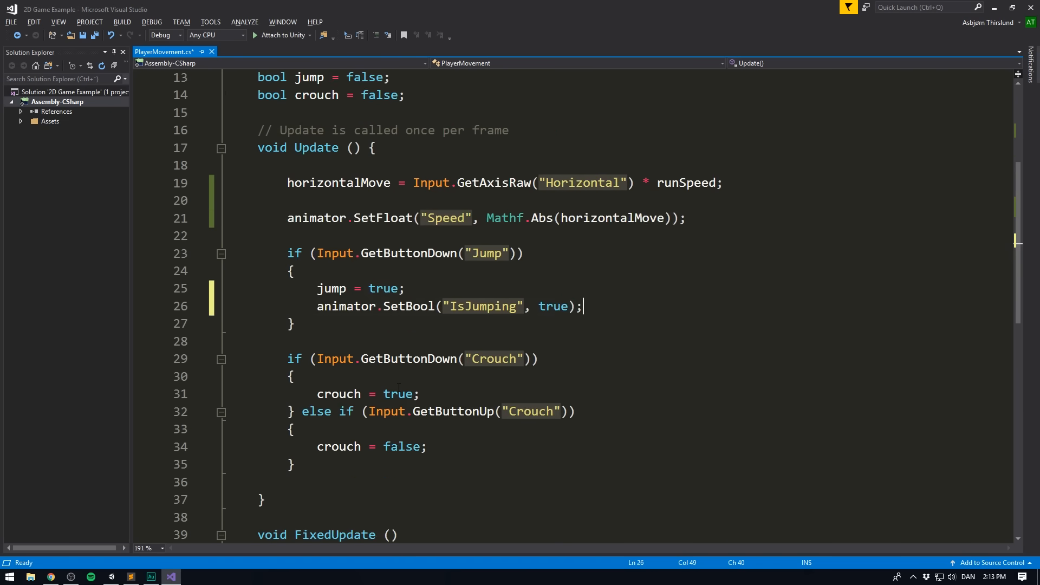
scroll(397, 383, "up", 1)
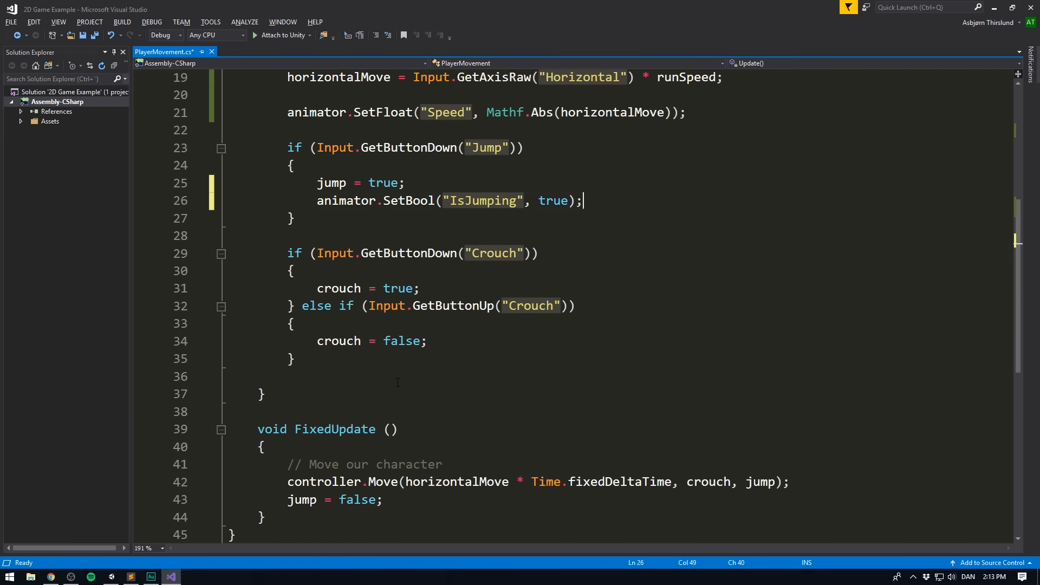
scroll(574, 306, "up", 5)
scroll(574, 306, "down", 5)
key("ctrl+s")
scroll(382, 283, "up", 3)
left_click(312, 282)
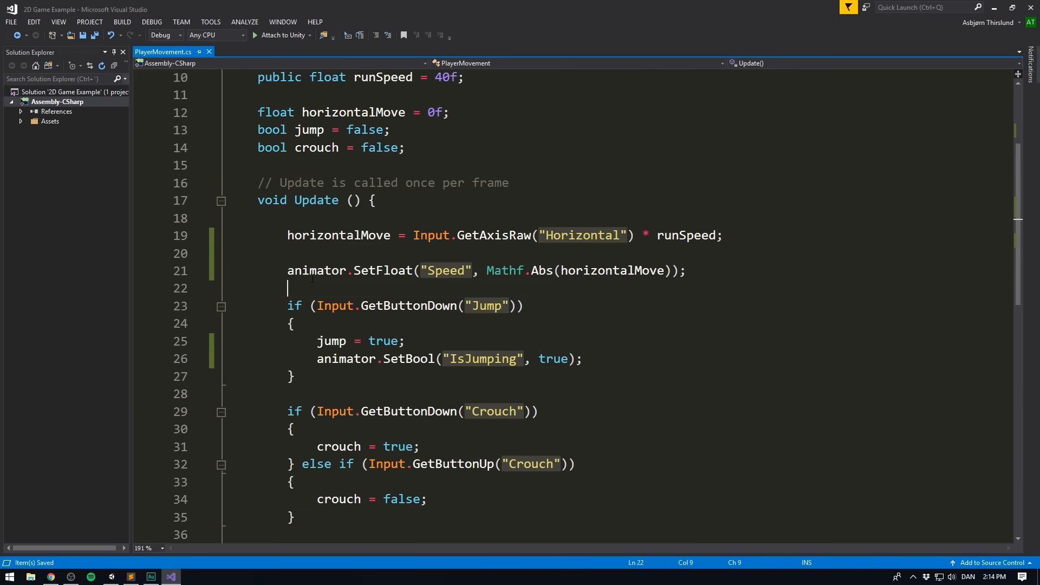
- Switch to Unity and expand the Player's Character Controller 2D component to show its events
key("alt+Tab")
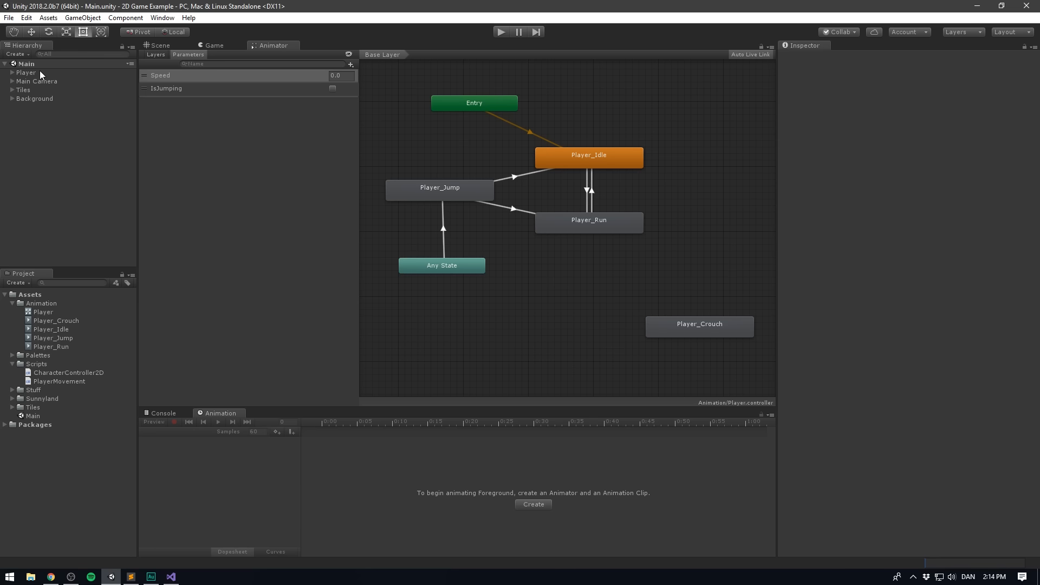
left_click(40, 71)
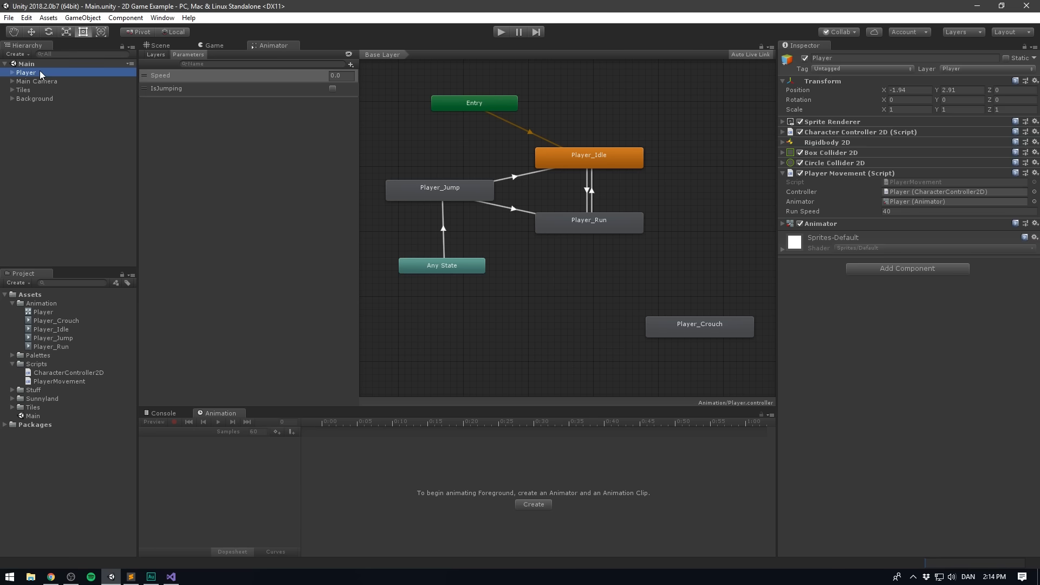
left_click(874, 131)
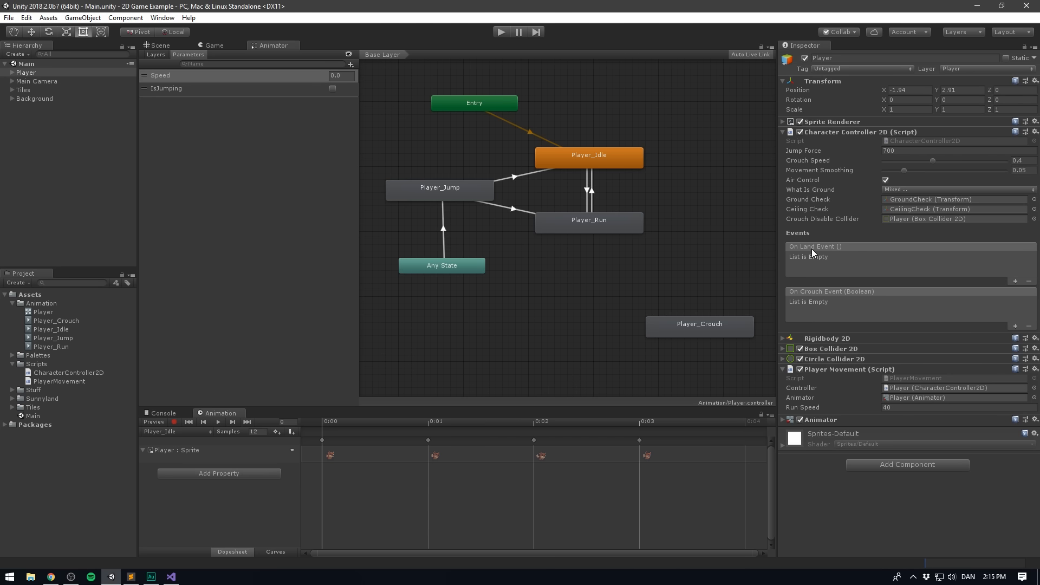
- Switch to Visual Studio and add an empty void OnLanding () method between Update and FixedUpdate
left_click(171, 576)
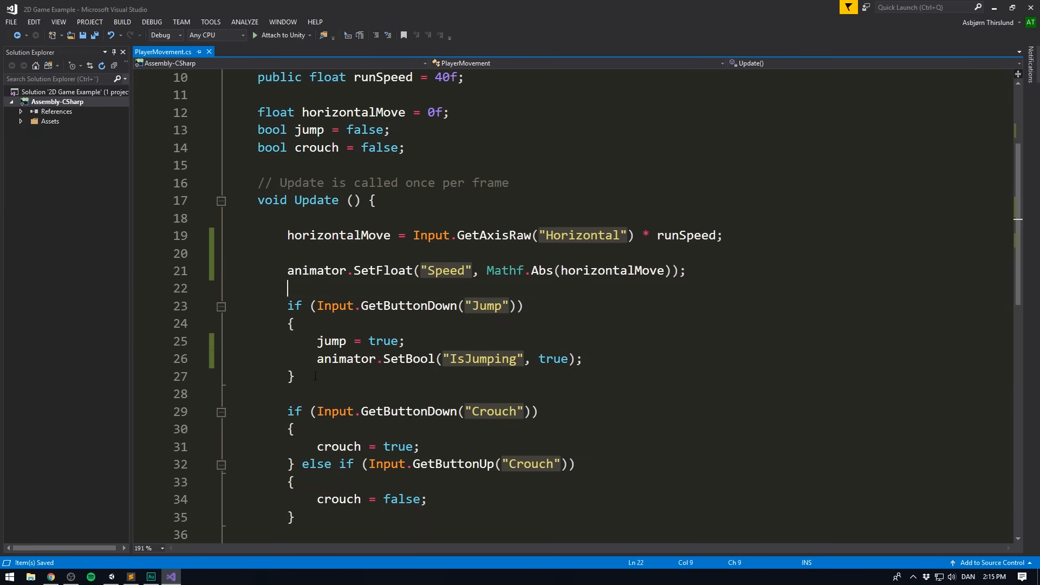
scroll(293, 400, "down", 3)
left_click(292, 394)
key("Return")
key("Return")
type("void OnLanding () ")
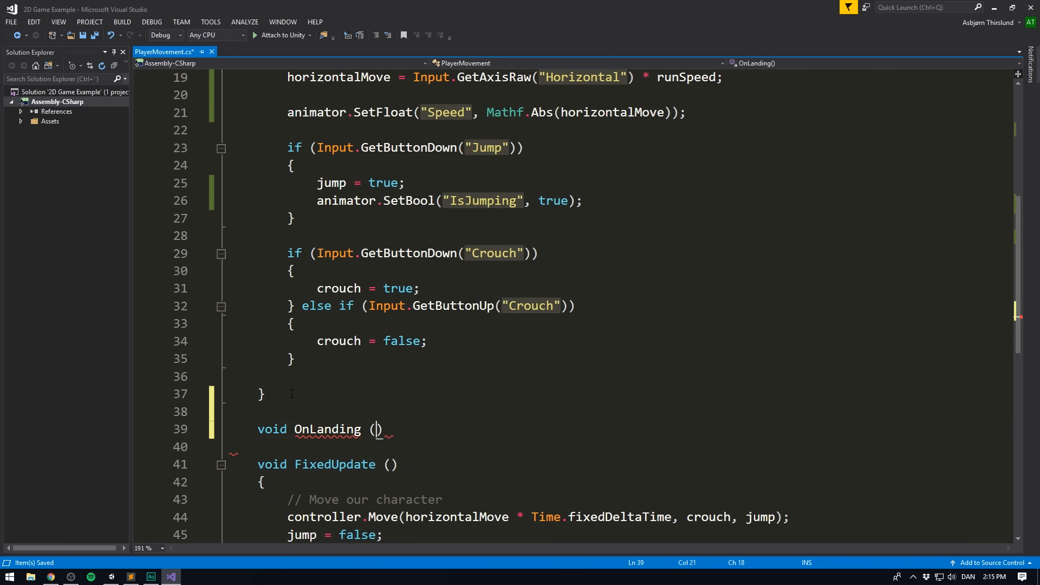
type("{")
key("Return")
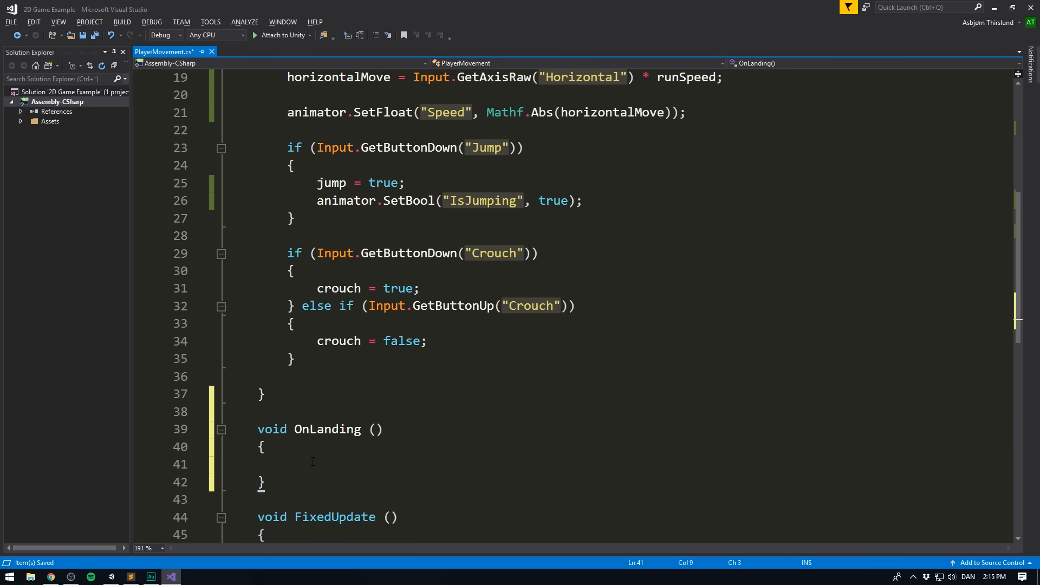
- Write animator.SetBool("IsJumping", false); in the body of the OnLanding method
type("animator.SetBool(\"")
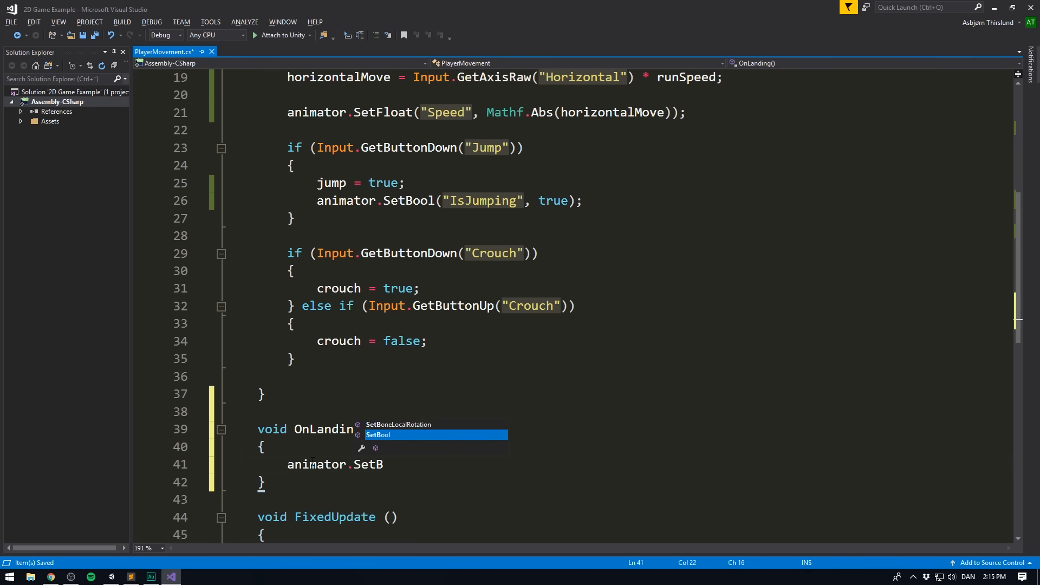
type("sJumping\", ")
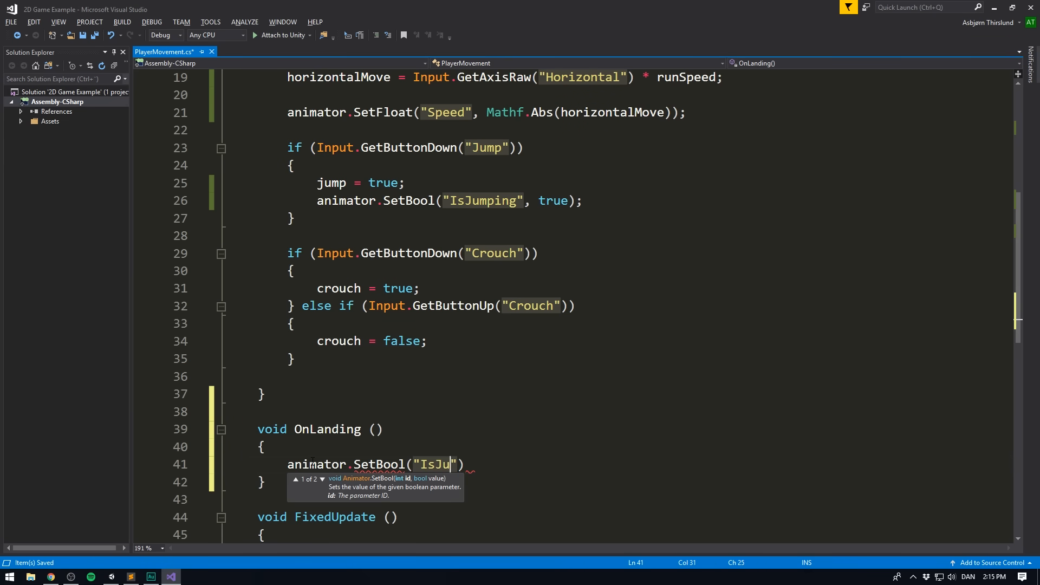
type("false);")
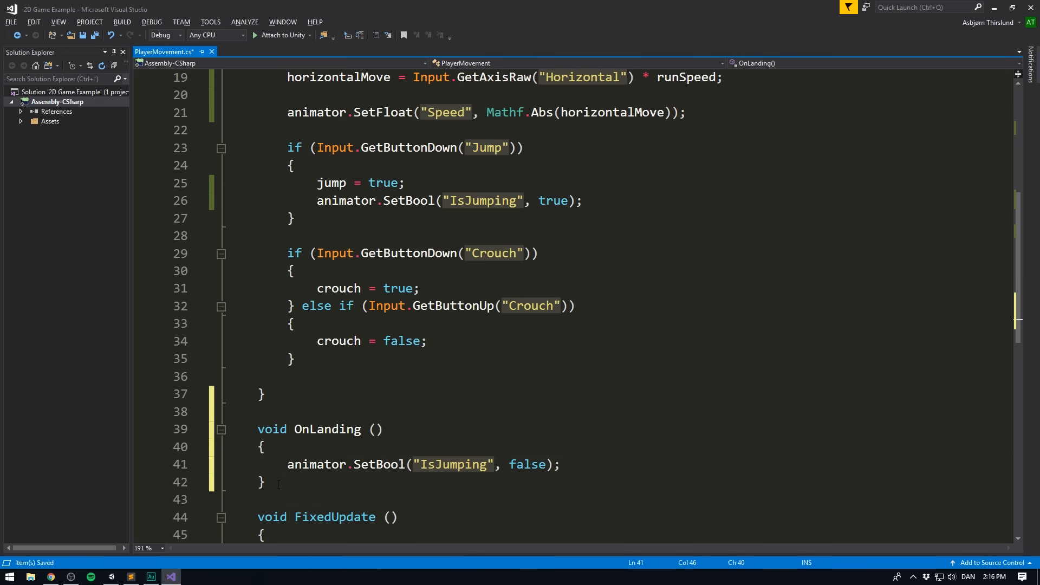
- Make the OnLanding method public and save the PlayerMovement script
left_click_drag(278, 483, 259, 431)
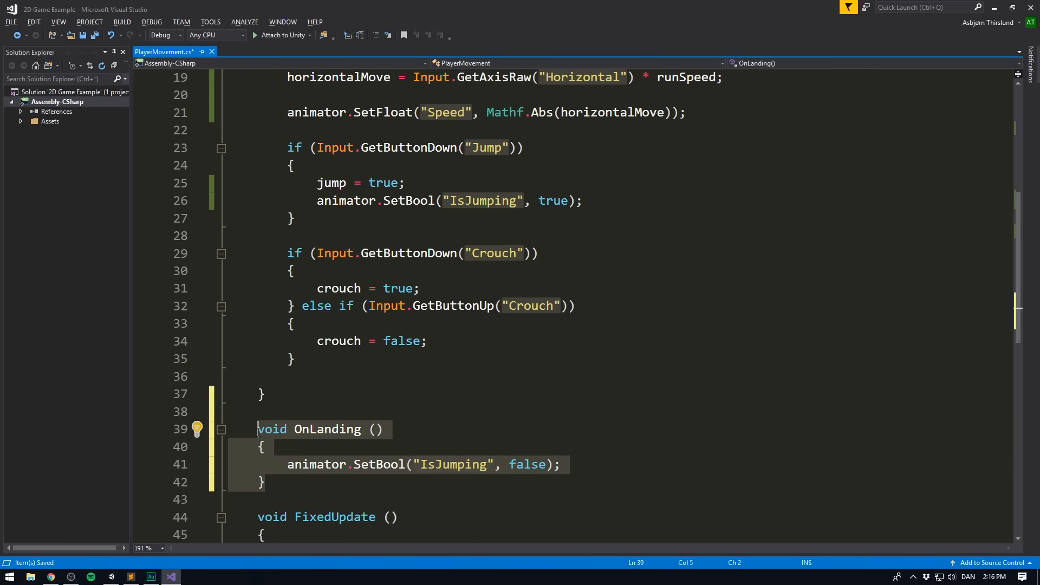
left_click(259, 430)
type("public")
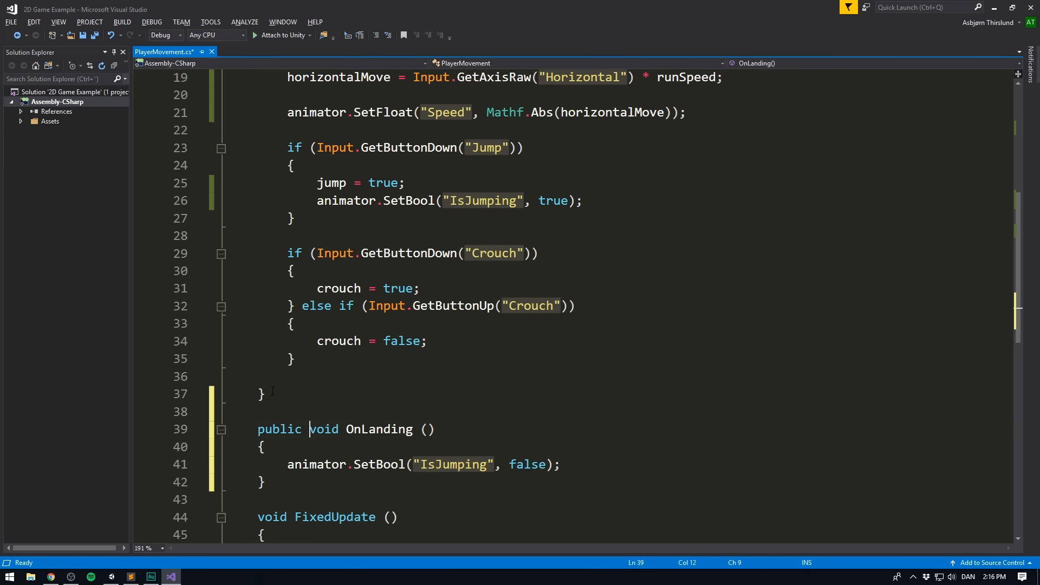
key("ctrl+s")
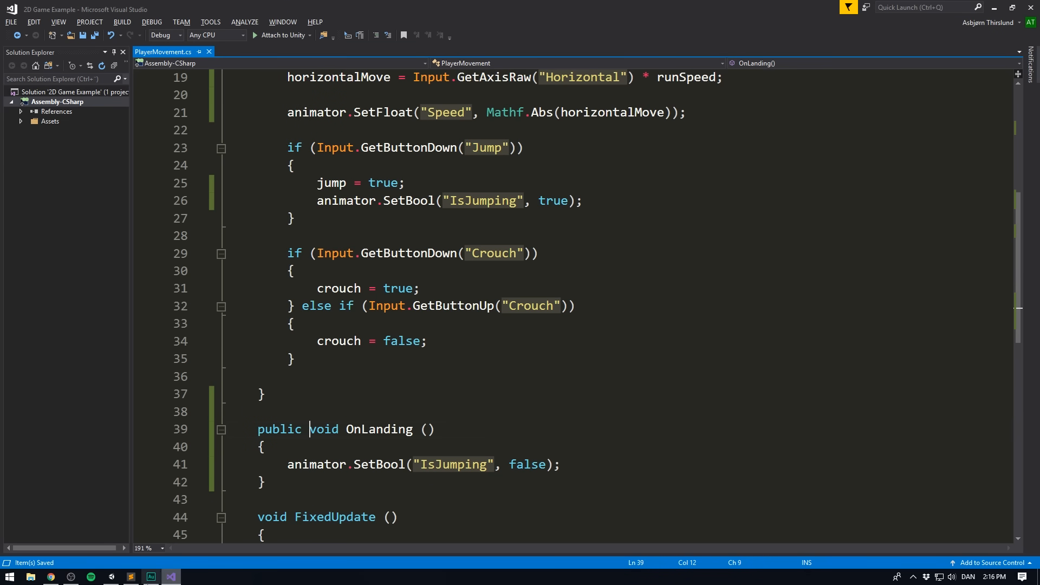
- Switch to Unity and add an On Land Event entry that calls OnLanding () on the Player's PlayerMovement component
left_click(111, 577)
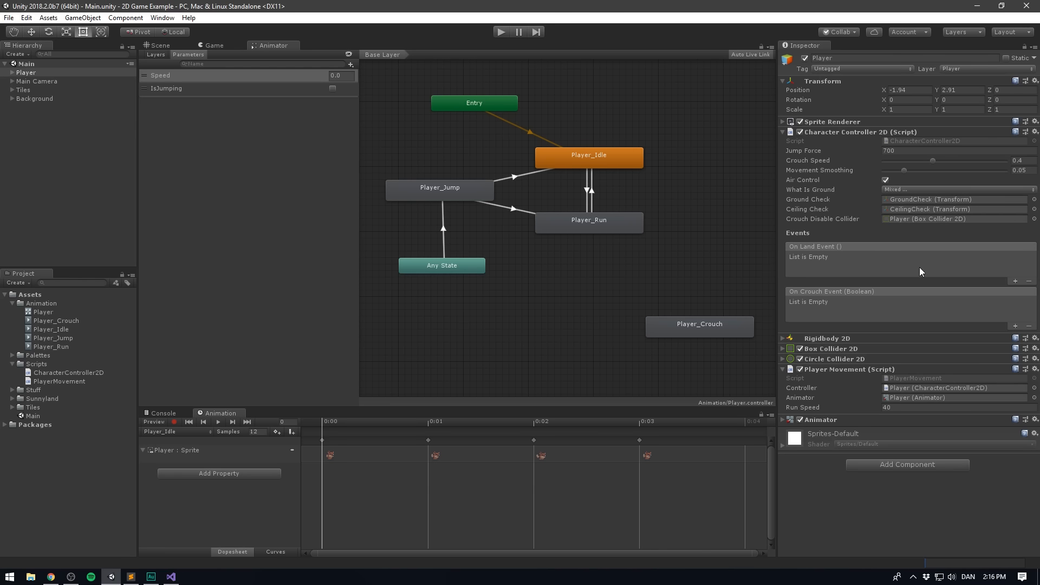
left_click(1015, 281)
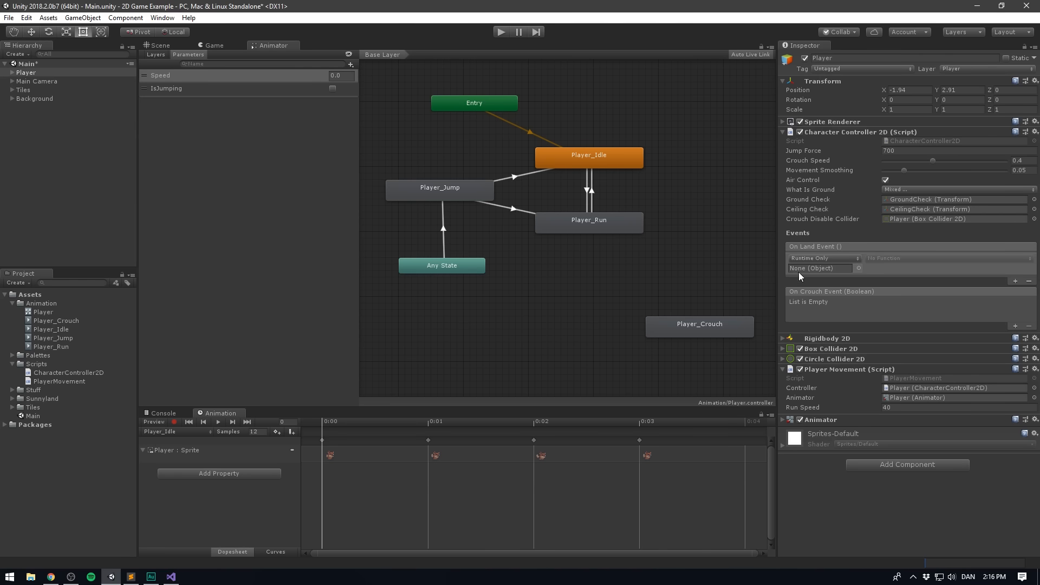
left_click_drag(817, 368, 819, 269)
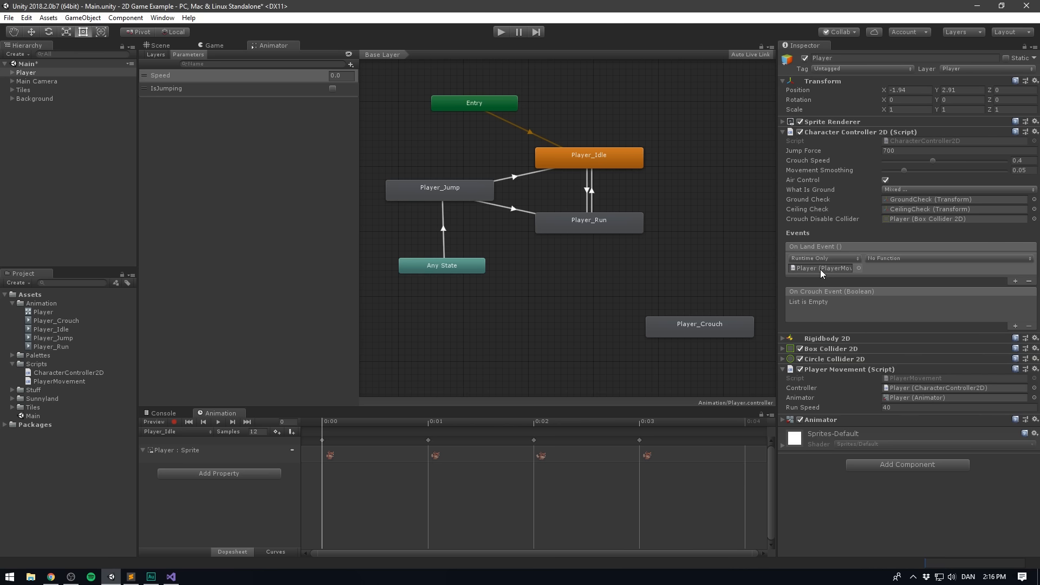
left_click(908, 258)
mouse_move(901, 370)
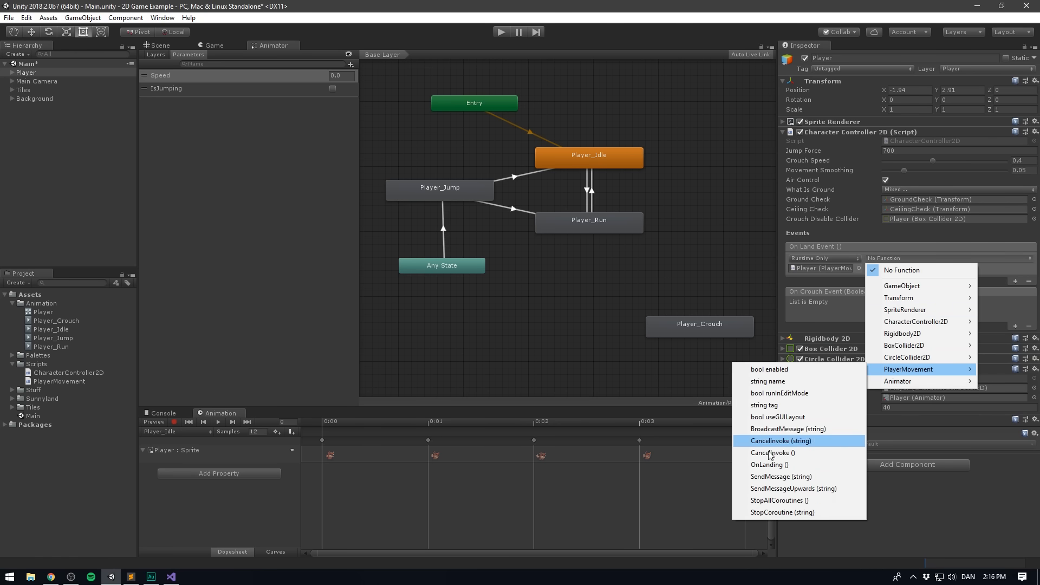
left_click(797, 464)
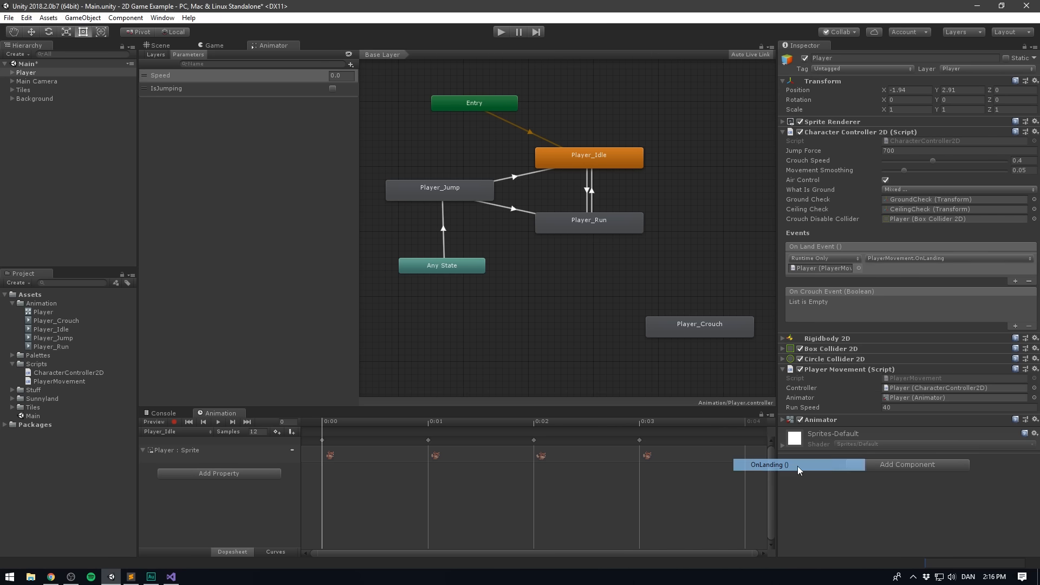
- Play-test the scene by making the Player jump and move both ways, and stop play mode
left_click(501, 32)
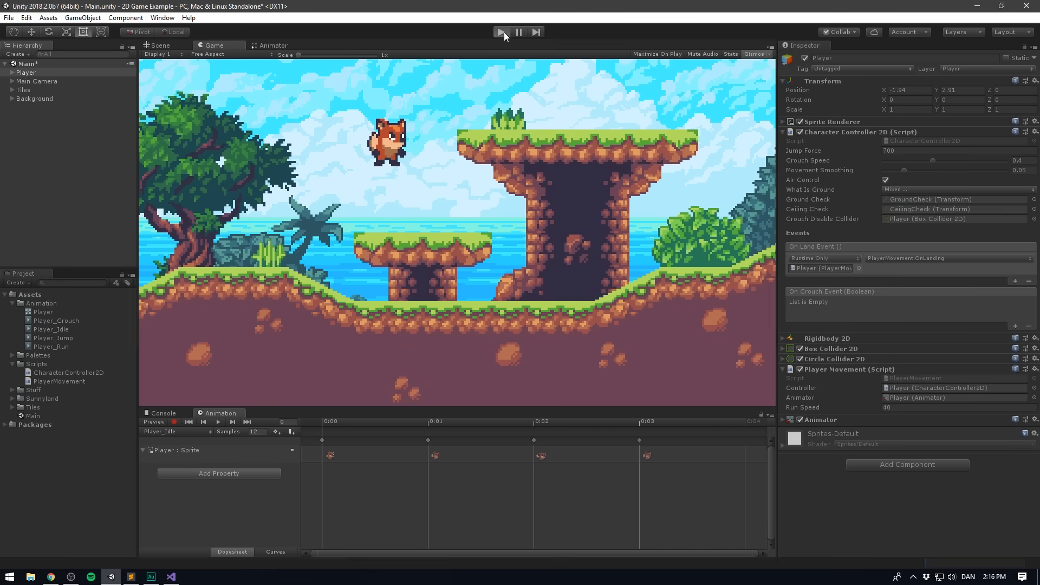
key("space")
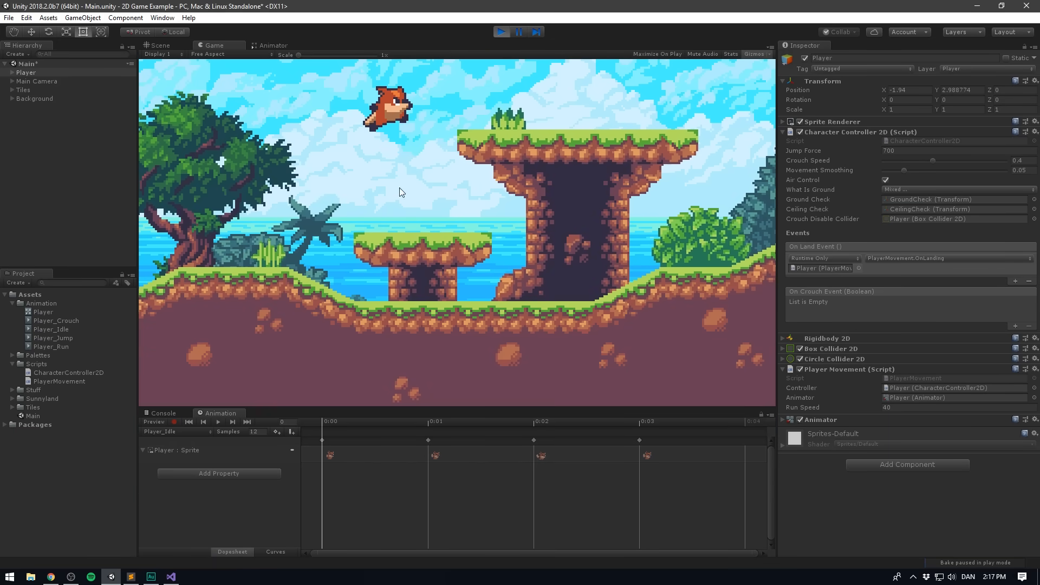
key("space")
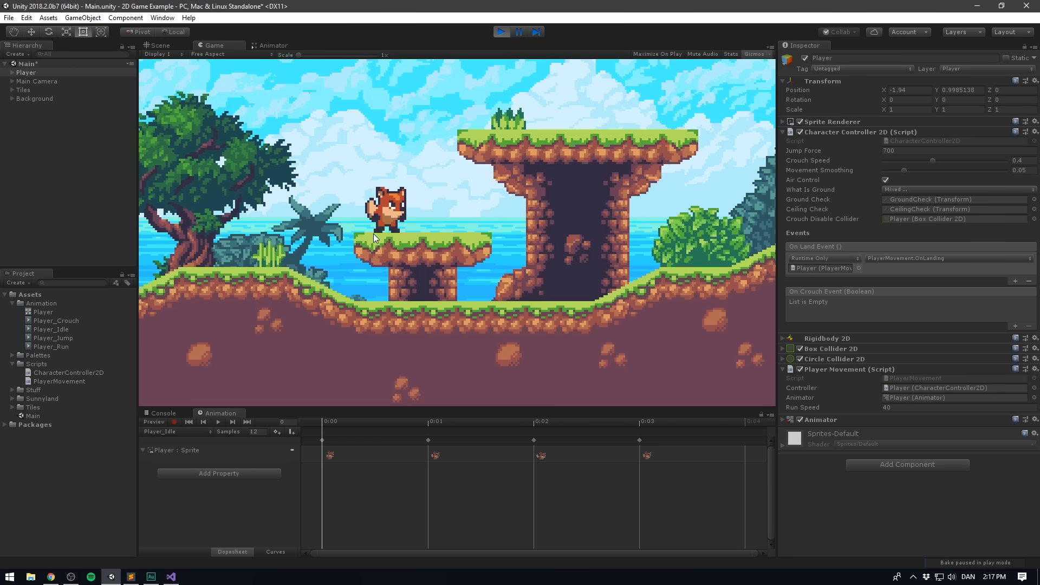
key("space")
key("Left")
key("Right")
key("space")
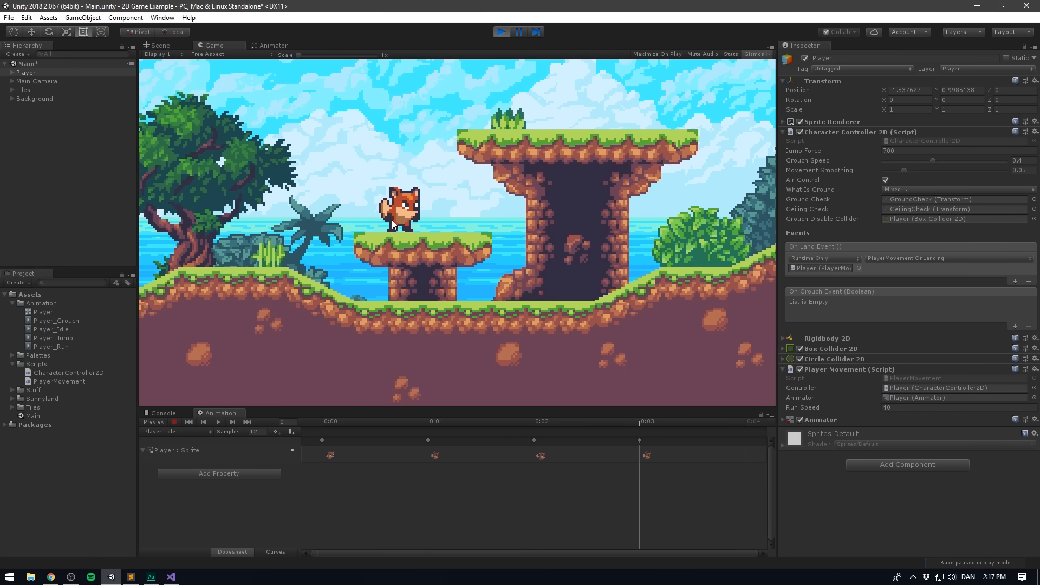
key("space")
key("Right")
key("space")
key("Left")
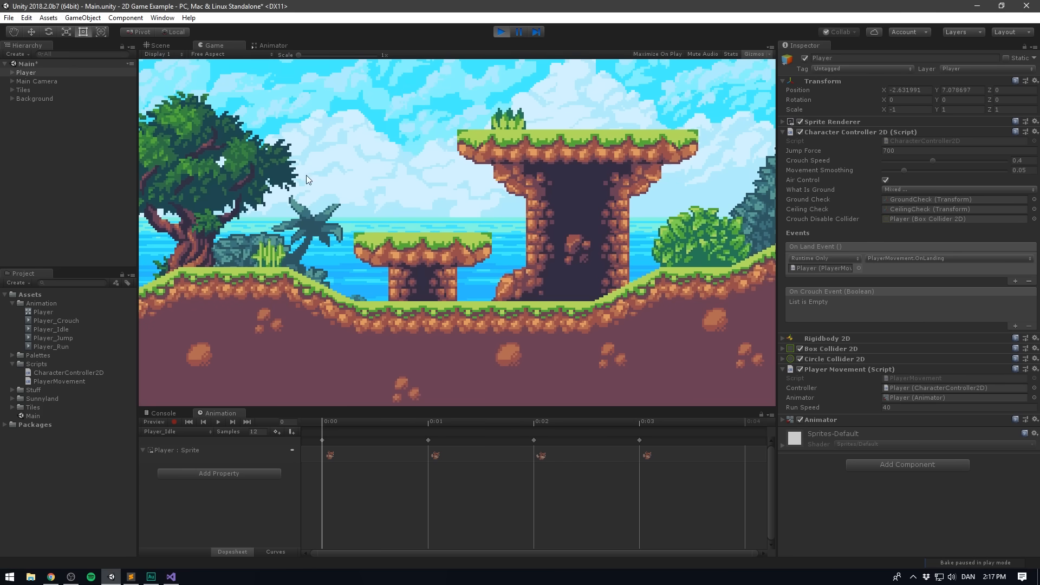
left_click(500, 32)
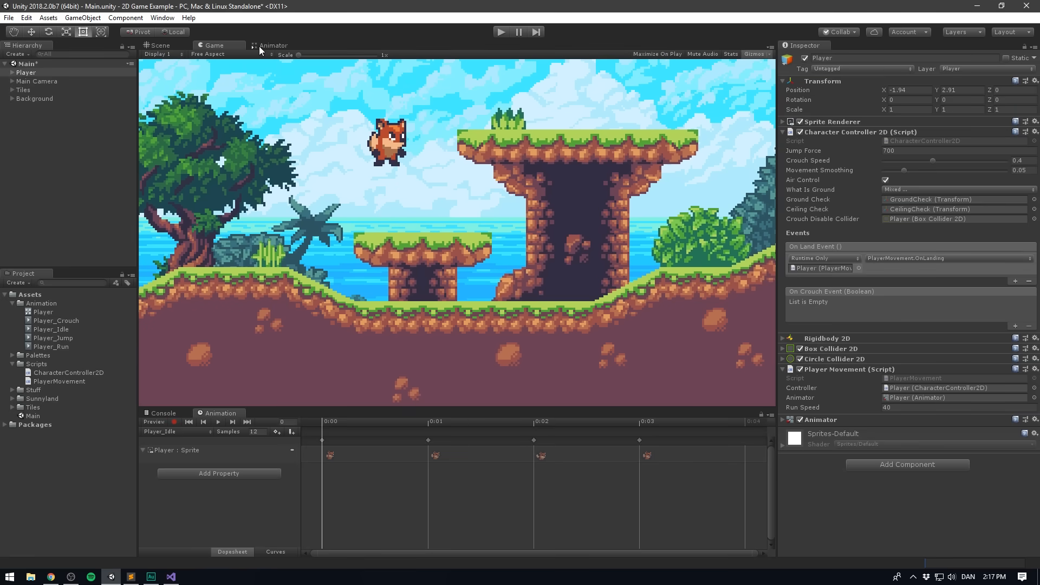
- Turn off Can Transition To Self for the Any State to Player_Jump transition in the Animator
left_click(264, 46)
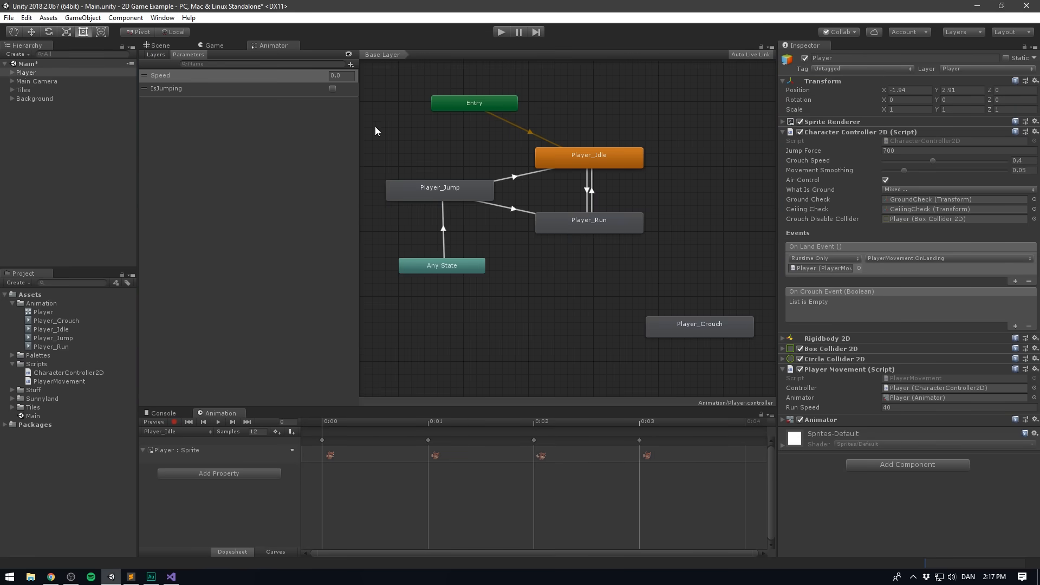
left_click(444, 229)
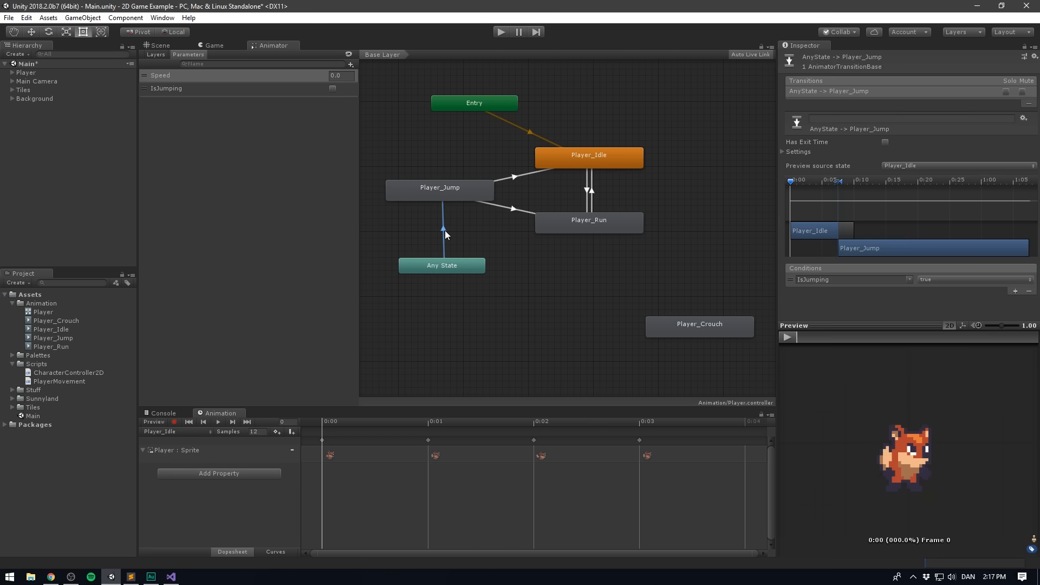
left_click(781, 152)
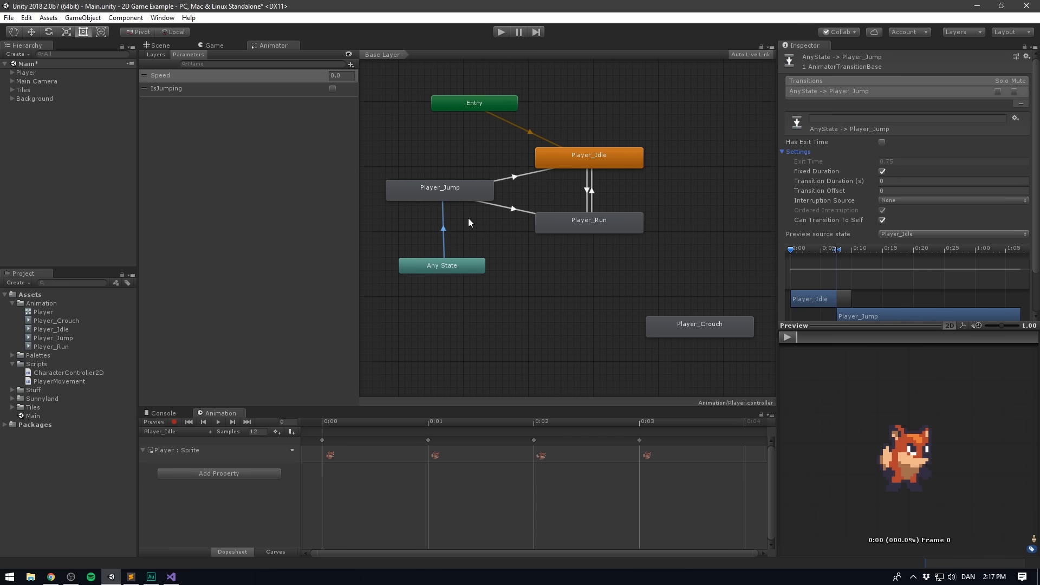
left_click(882, 219)
left_click(441, 192)
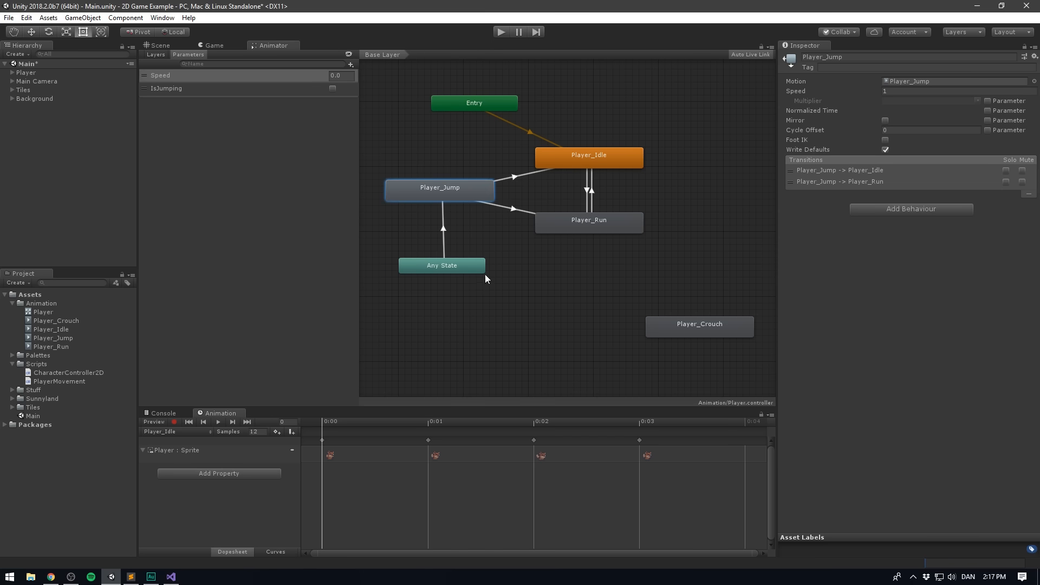
- Play-test the revised jump animation by jumping in place and while moving
key("ctrl+p")
key("space")
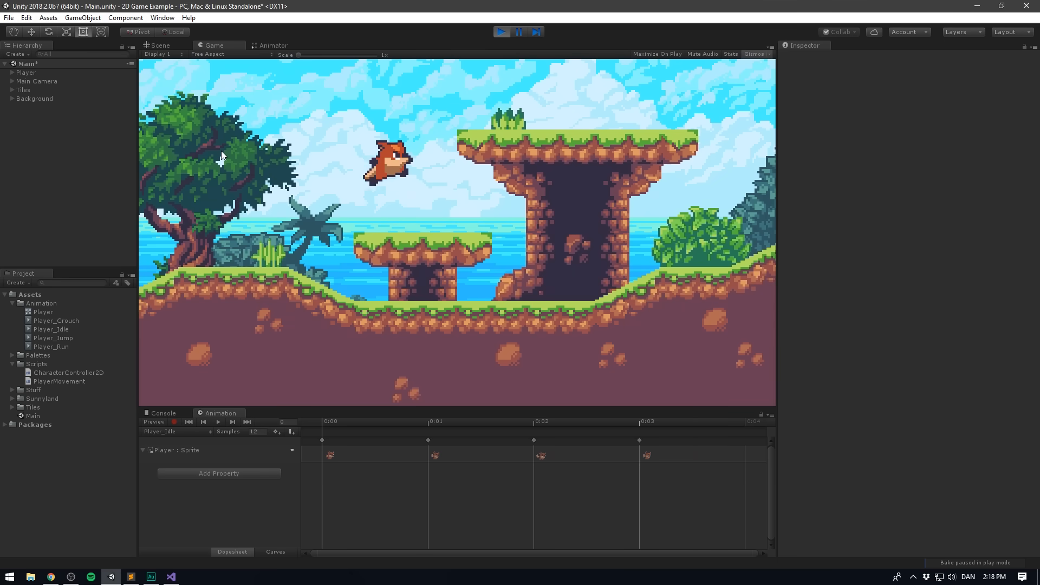
key("space")
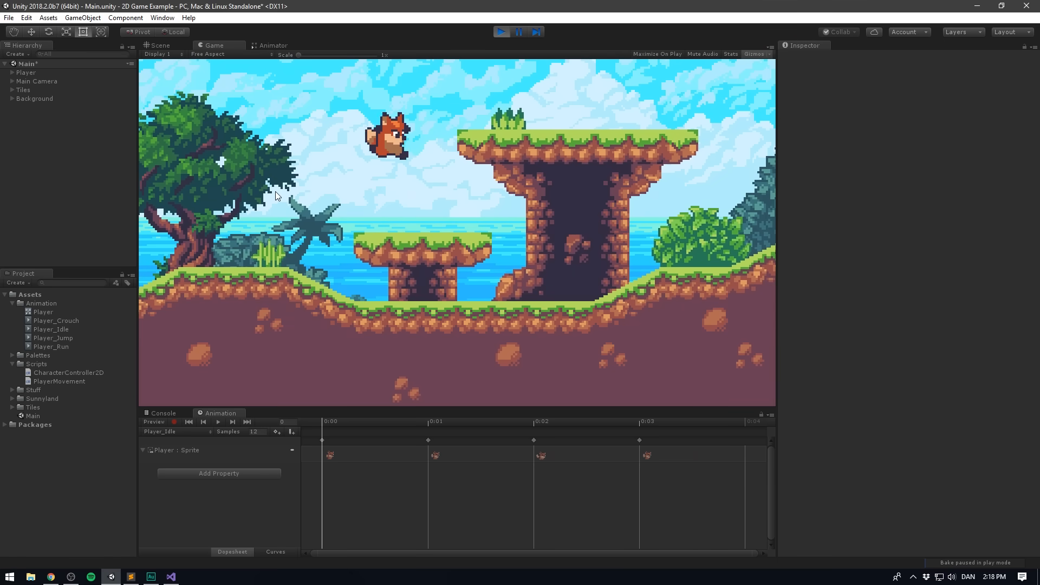
key("Right")
key("space")
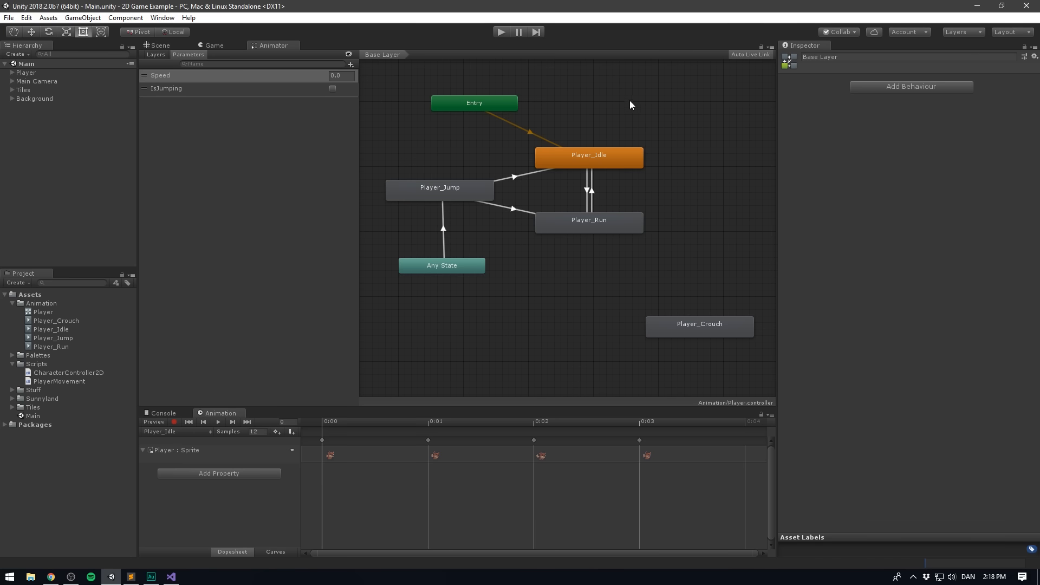
- Reposition the Player_Crouch state beside Player_Idle and Player_Run, and make a transition from Player_Idle to Player_Crouch
middle_click_drag(634, 103, 553, 126)
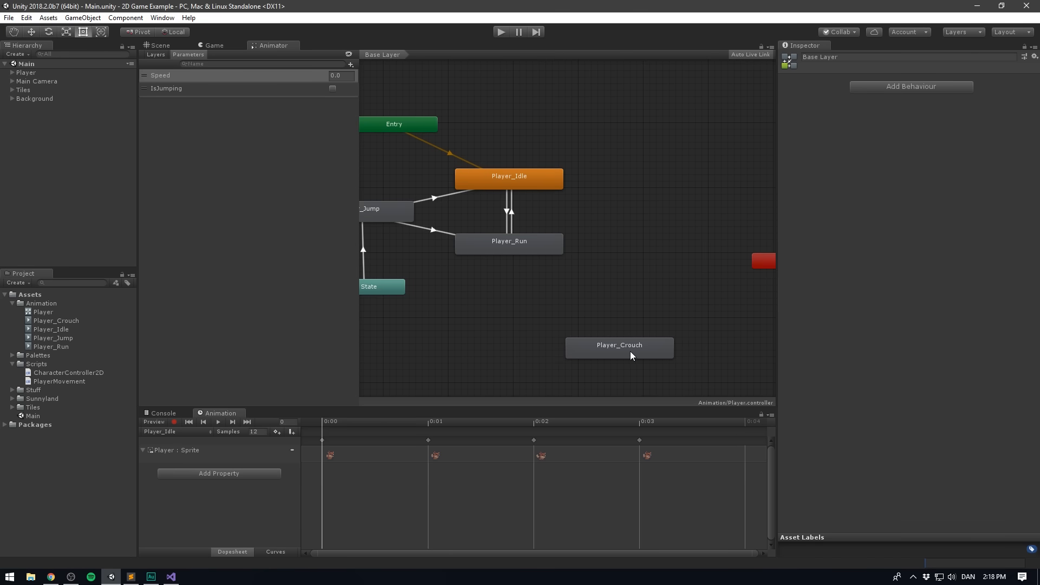
left_click_drag(632, 351, 654, 206)
left_click(575, 232)
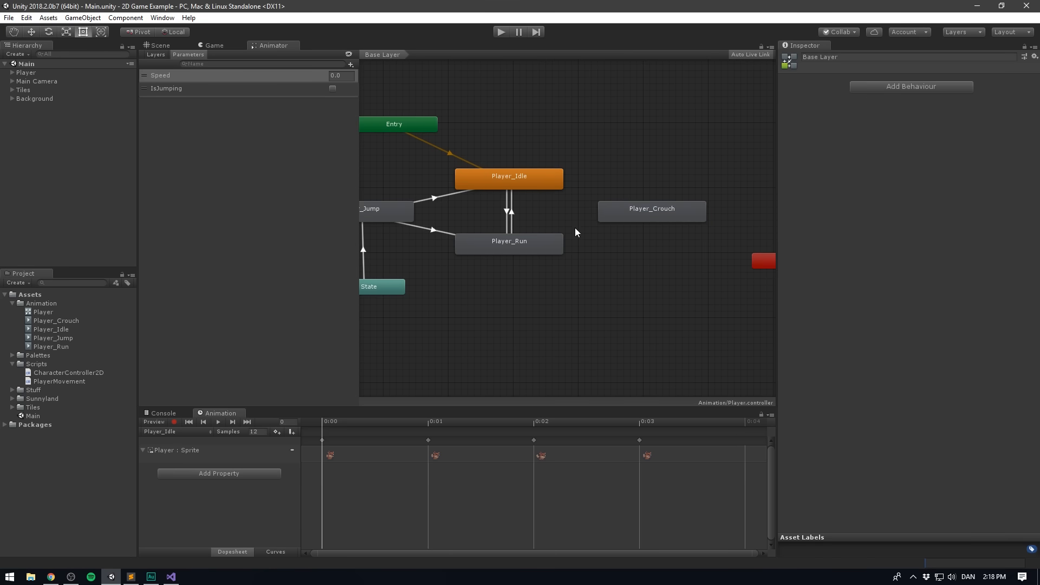
left_click(531, 181)
right_click(534, 181)
left_click(564, 186)
left_click(636, 210)
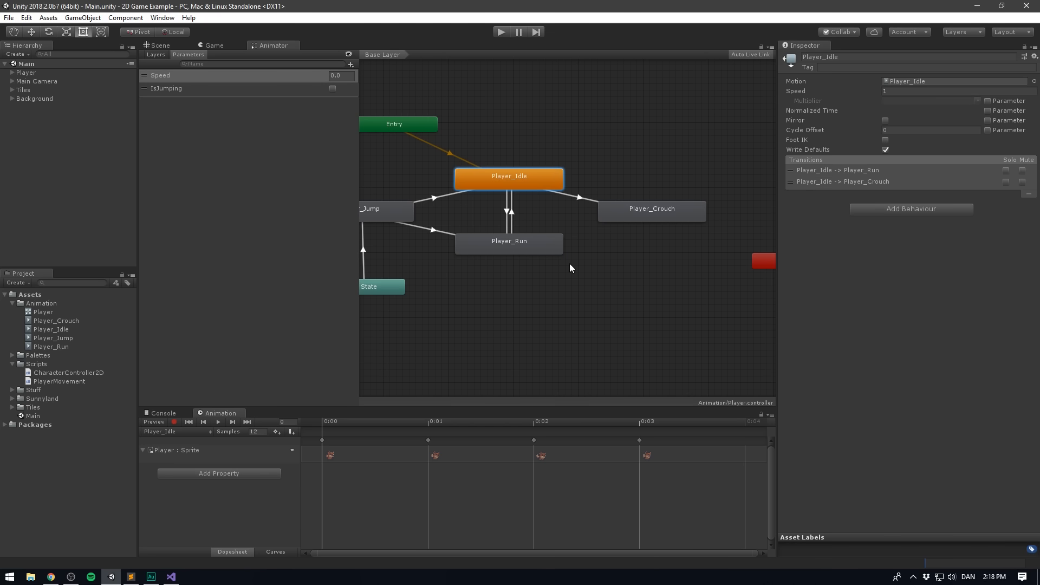
- Add a Bool parameter named IsCrouching to the Animator
left_click(576, 198)
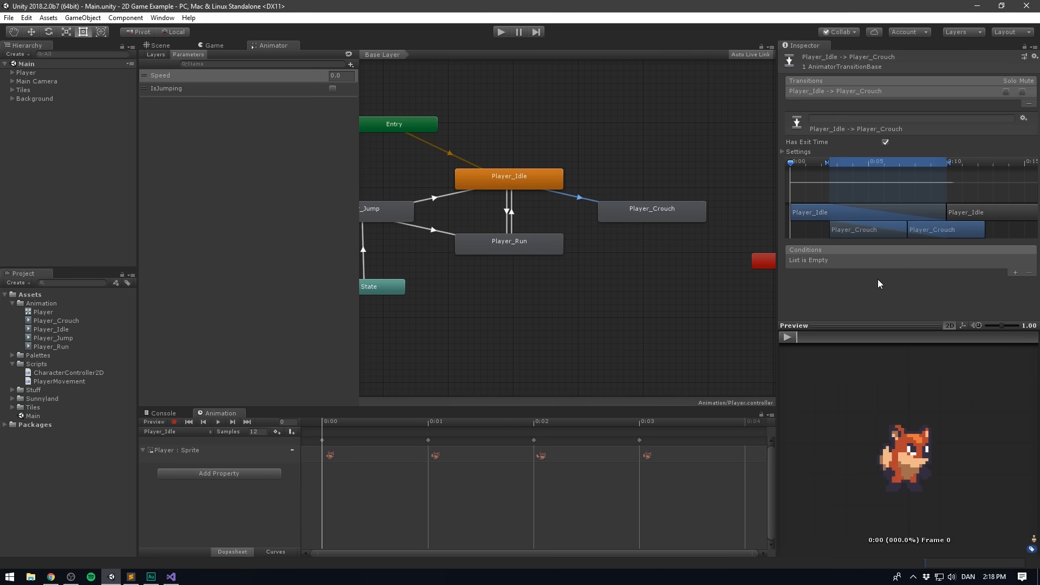
left_click(350, 64)
left_click(370, 101)
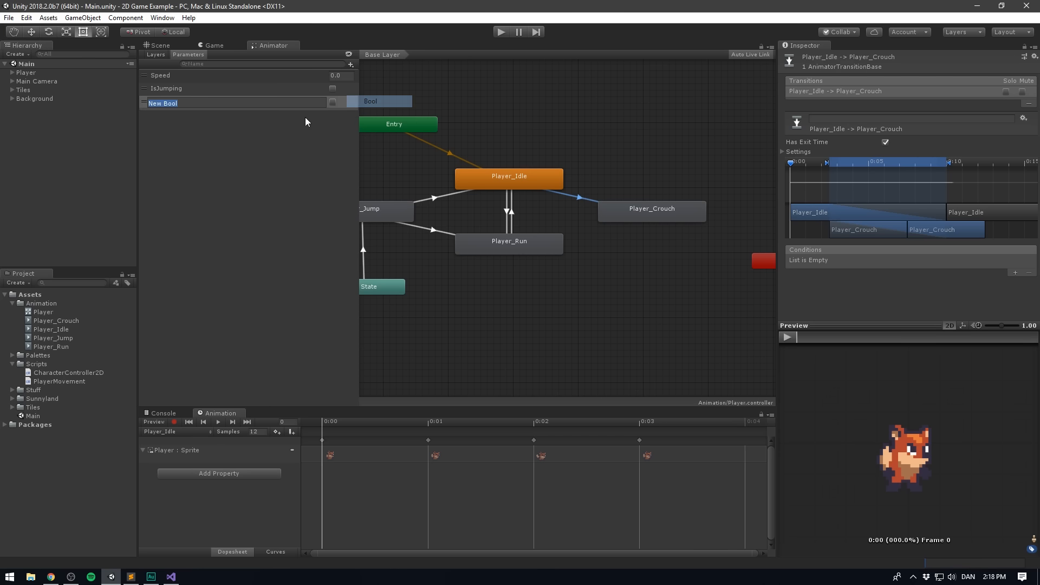
type("IsCrouching")
key("Return")
- Give the Player_Idle to Player_Crouch transition the condition IsCrouching true, no exit time and a transition duration of 0
left_click(1015, 273)
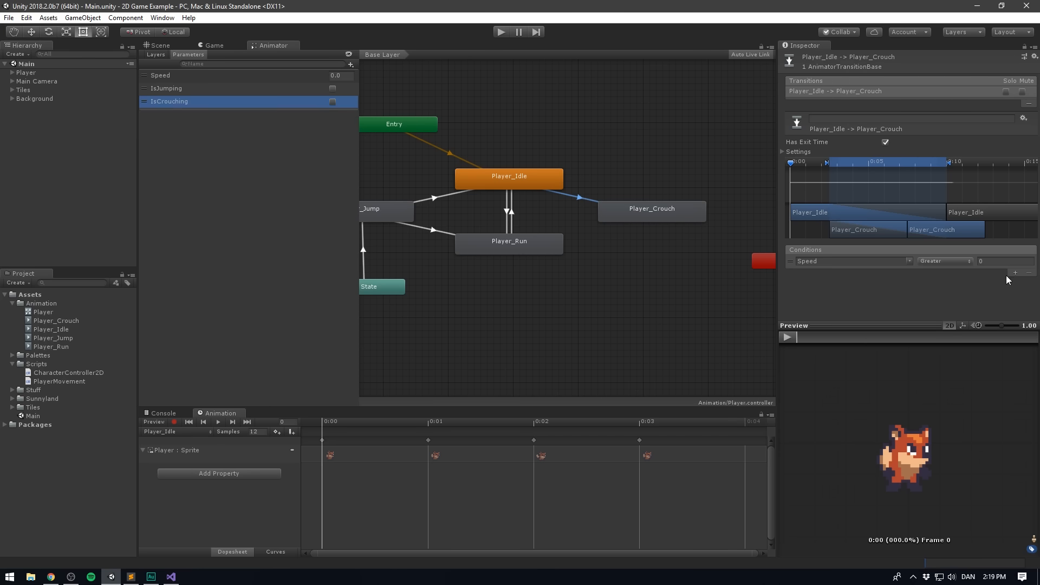
left_click(909, 261)
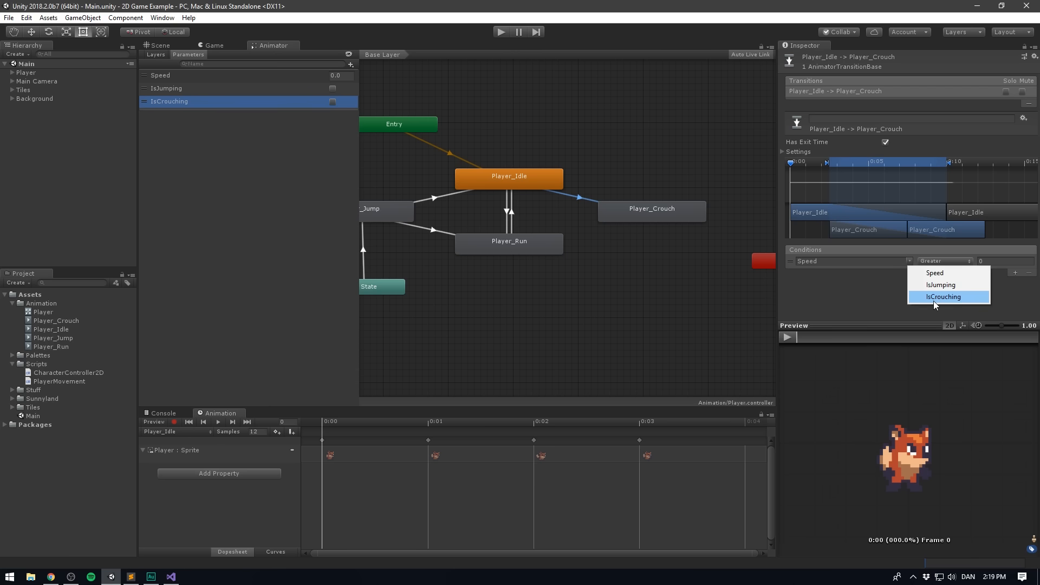
left_click(933, 299)
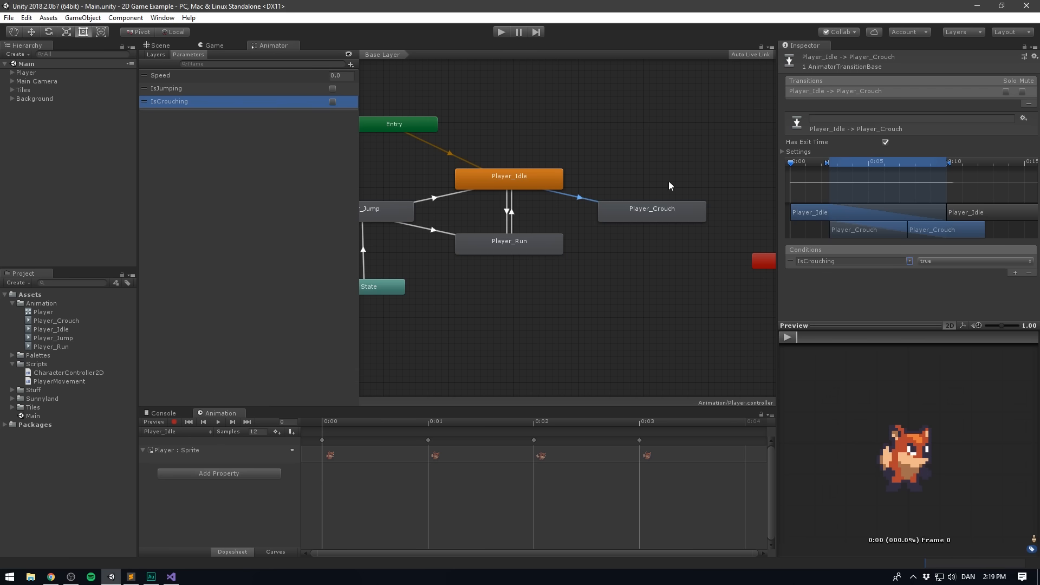
left_click(884, 143)
left_click(784, 151)
left_click(899, 181)
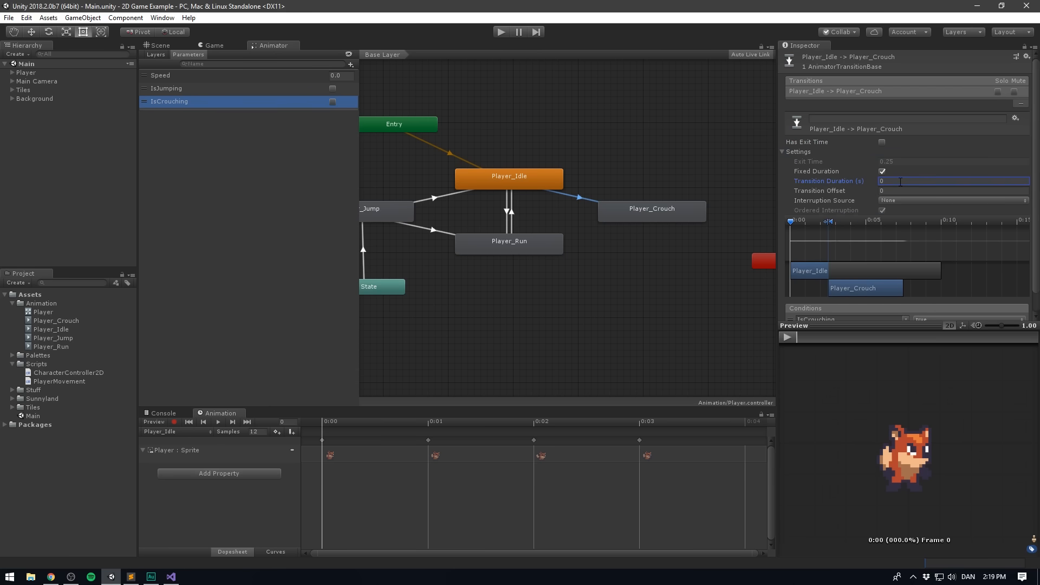
- Make a transition from Player_Crouch to Player_Idle with the condition IsCrouching false
right_click(609, 216)
left_click(633, 223)
left_click(539, 174)
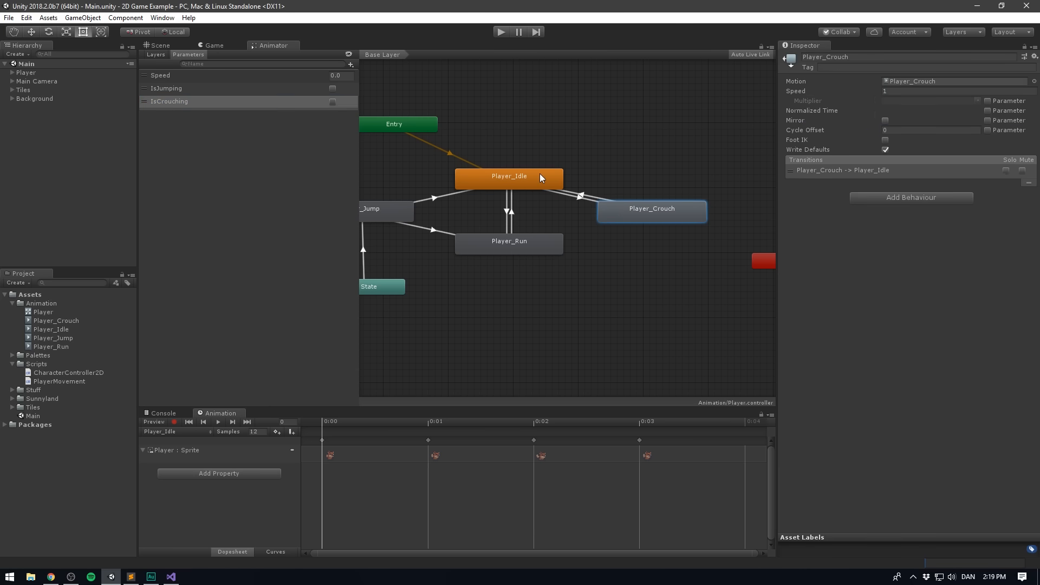
left_click(585, 194)
left_click(1015, 273)
left_click(909, 262)
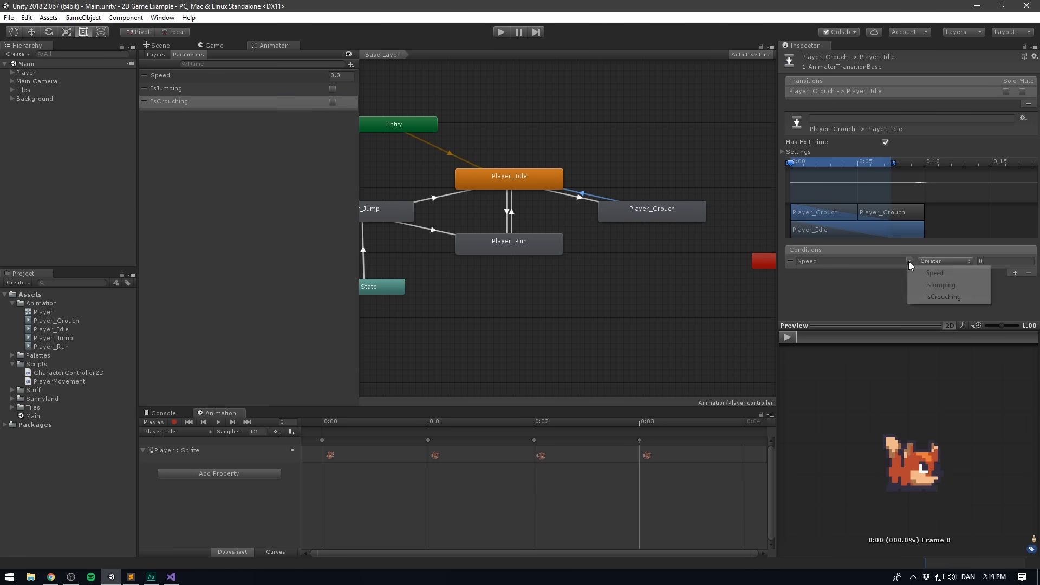
left_click(939, 297)
left_click(925, 261)
left_click(939, 285)
- Add a second condition, Speed Less 0.01, to the Player_Crouch to Player_Idle transition
left_click(1015, 272)
left_click(945, 273)
left_click(945, 297)
left_click(995, 273)
type("0.01")
key("Return")
- Disable Has Exit Time and set the transition duration to 0 for Player_Crouch to Player_Idle
left_click(884, 142)
left_click(785, 152)
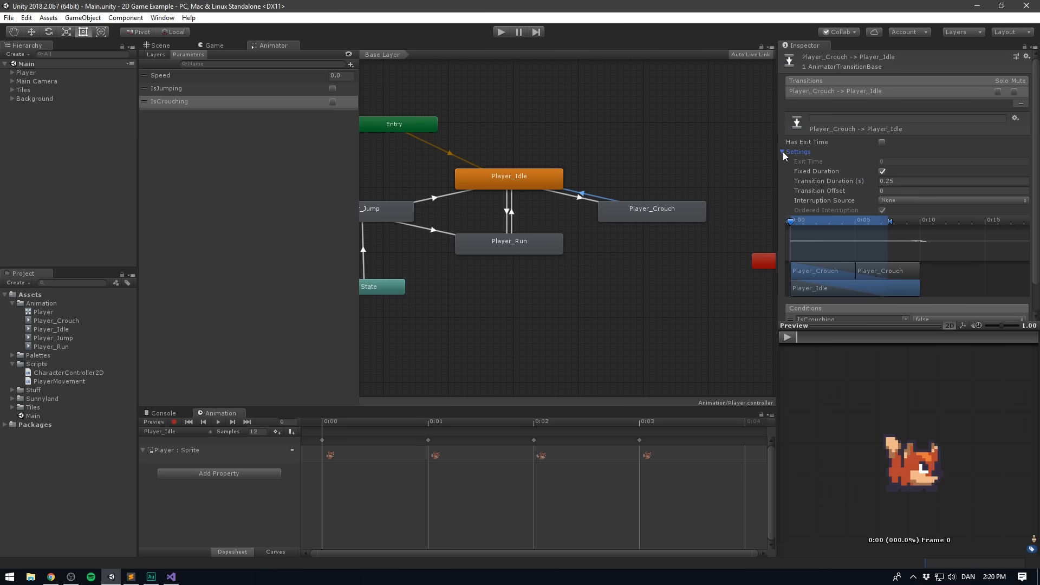
left_click(906, 180)
type("0")
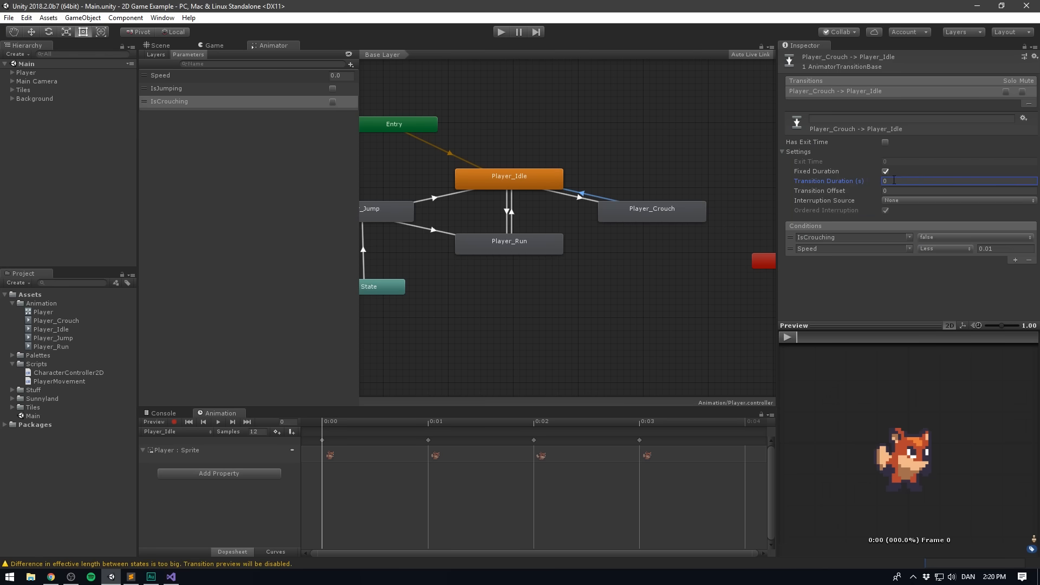
- Temporarily enable Has Exit Time to move the Player_Crouch to Player_Idle exit time to 0.47, and clear the Console
left_click(162, 413)
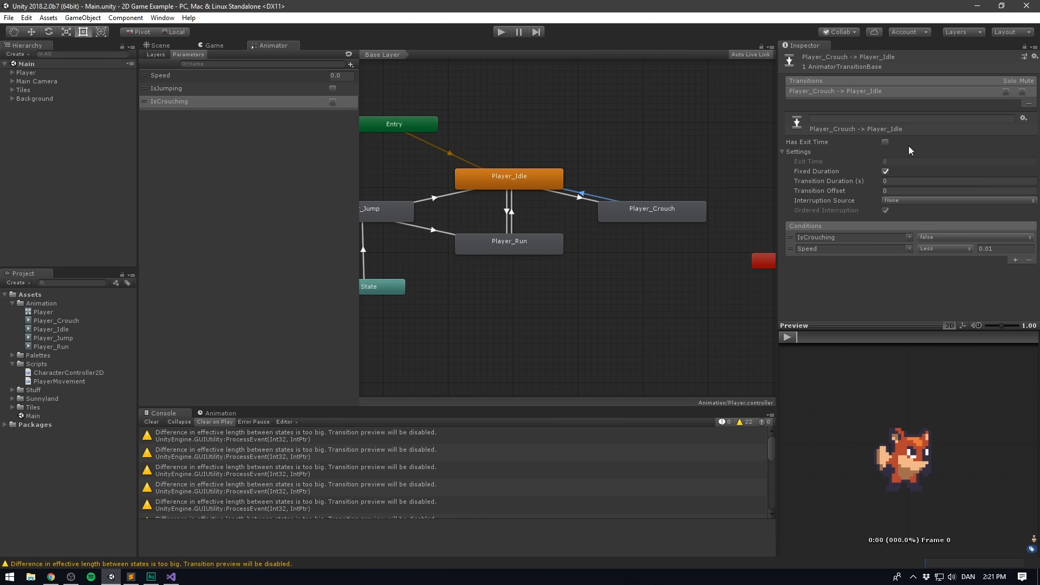
left_click(884, 142)
left_click_drag(805, 162, 817, 162)
left_click(881, 143)
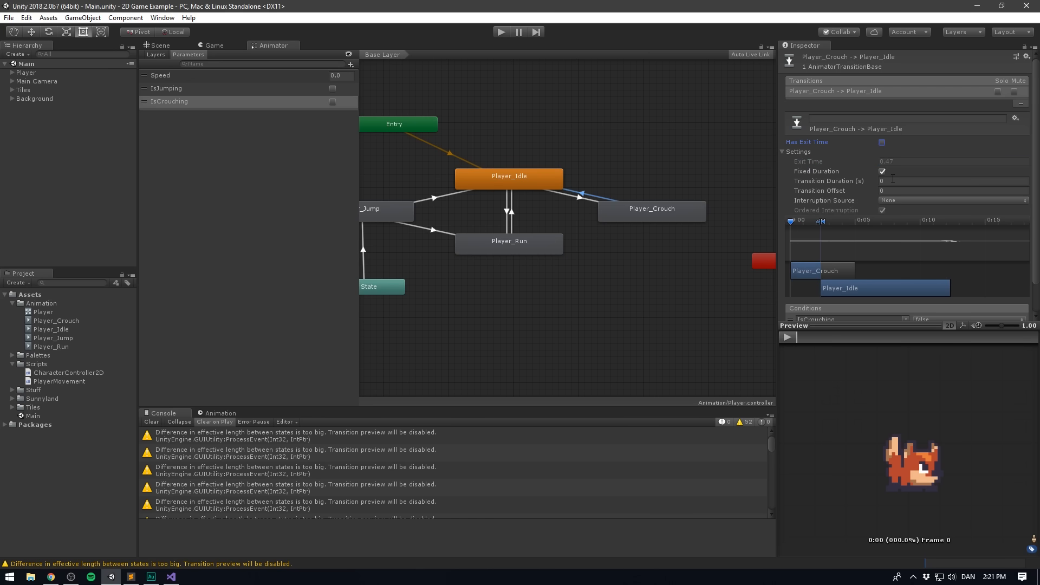
left_click(786, 153)
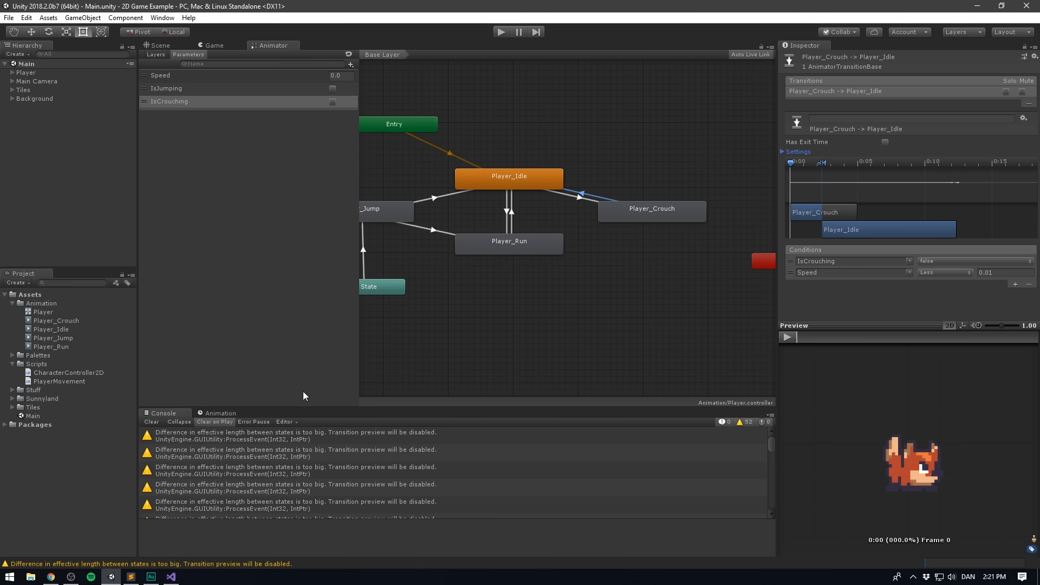
left_click(151, 421)
- Make a transition from Player_Run to Player_Crouch with the condition IsCrouching true
left_click(488, 325)
right_click(536, 251)
left_click(547, 251)
left_click(645, 214)
left_click(583, 230)
left_click(1015, 272)
left_click(910, 262)
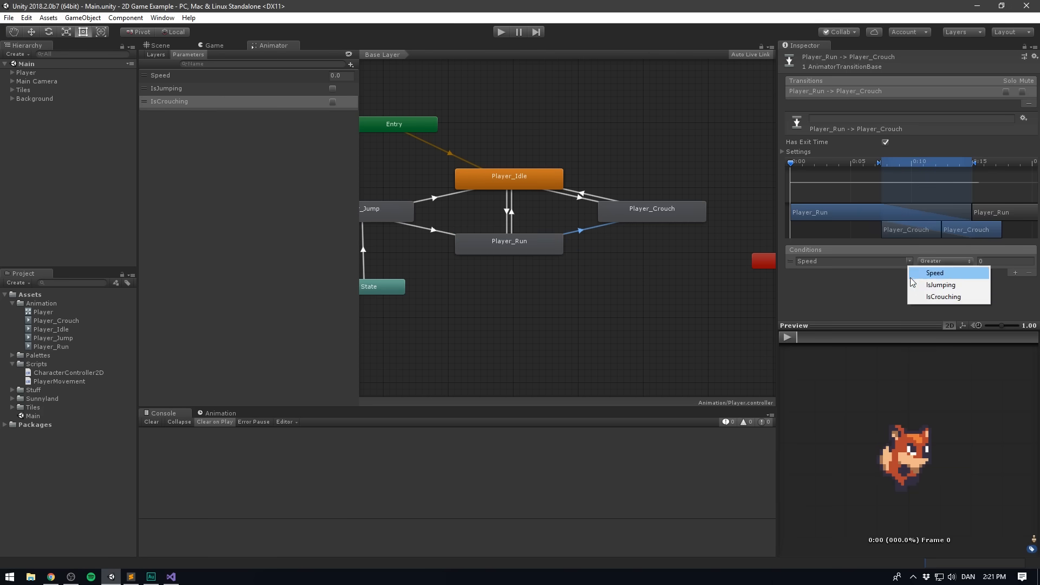
left_click(920, 297)
- Disable Has Exit Time and set the transition duration to 0 for Player_Run to Player_Crouch
left_click(885, 142)
left_click(783, 152)
left_click(905, 181)
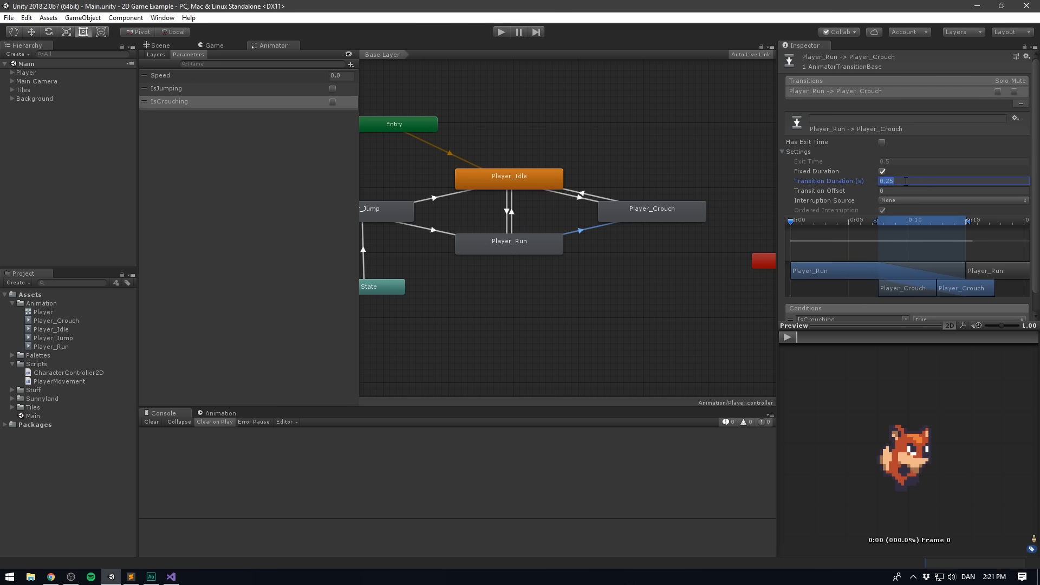
type("0")
- Make a transition from Player_Crouch to Player_Run with the condition IsCrouching false
right_click(675, 217)
left_click(716, 228)
left_click(560, 239)
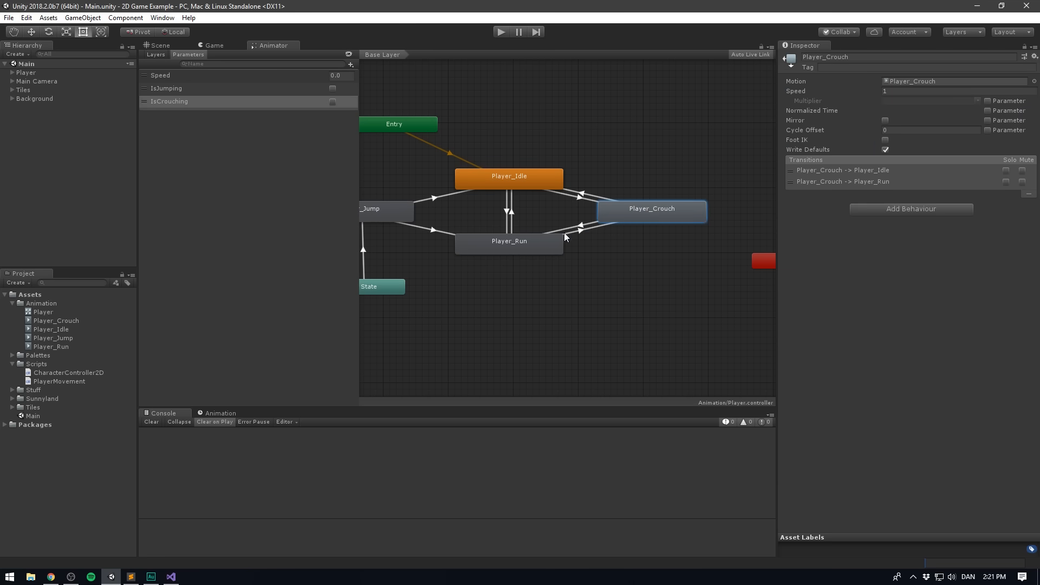
left_click(568, 228)
left_click(1015, 272)
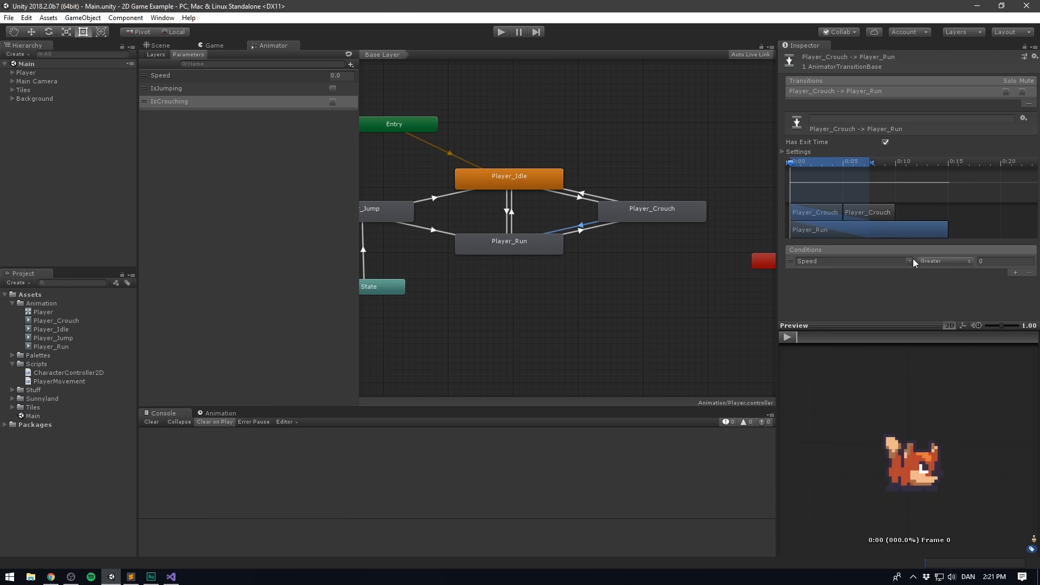
left_click(910, 261)
left_click(945, 296)
left_click(946, 261)
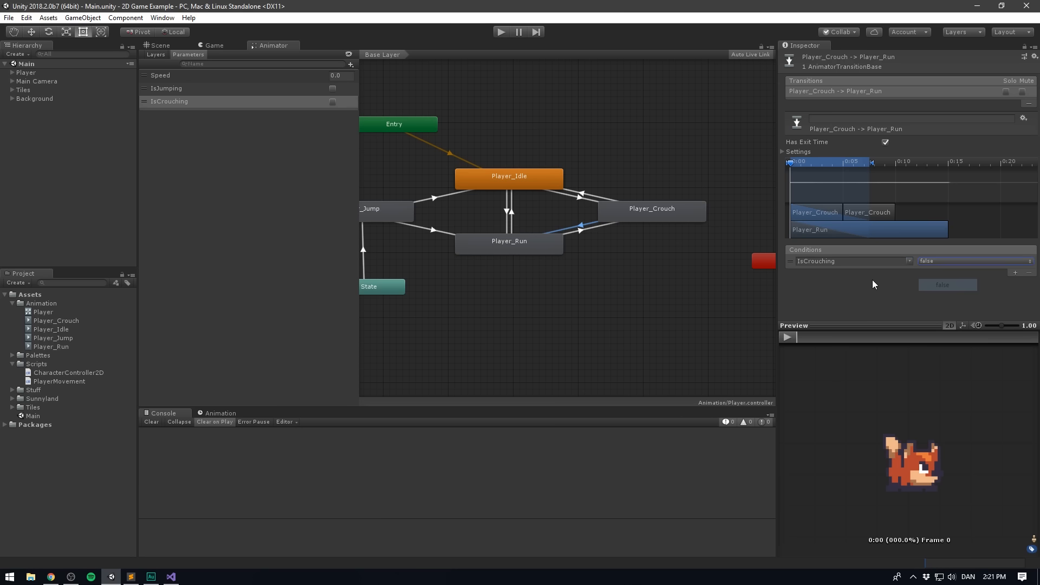
left_click(931, 281)
- Add a second condition, Speed Greater 0.01, to the Player_Crouch to Player_Run transition
left_click(1014, 273)
left_click(992, 271)
type("0.01")
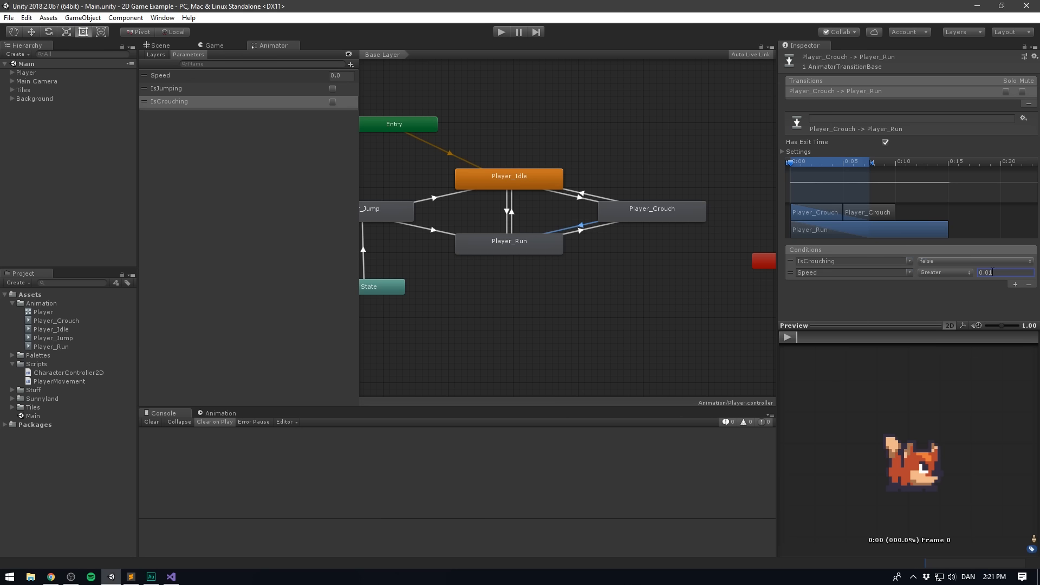
- Disable Has Exit Time and set the transition duration to 0 for Player_Crouch to Player_Run
left_click(782, 152)
left_click_drag(815, 161, 821, 162)
left_click(882, 142)
left_click(907, 180)
type("0")
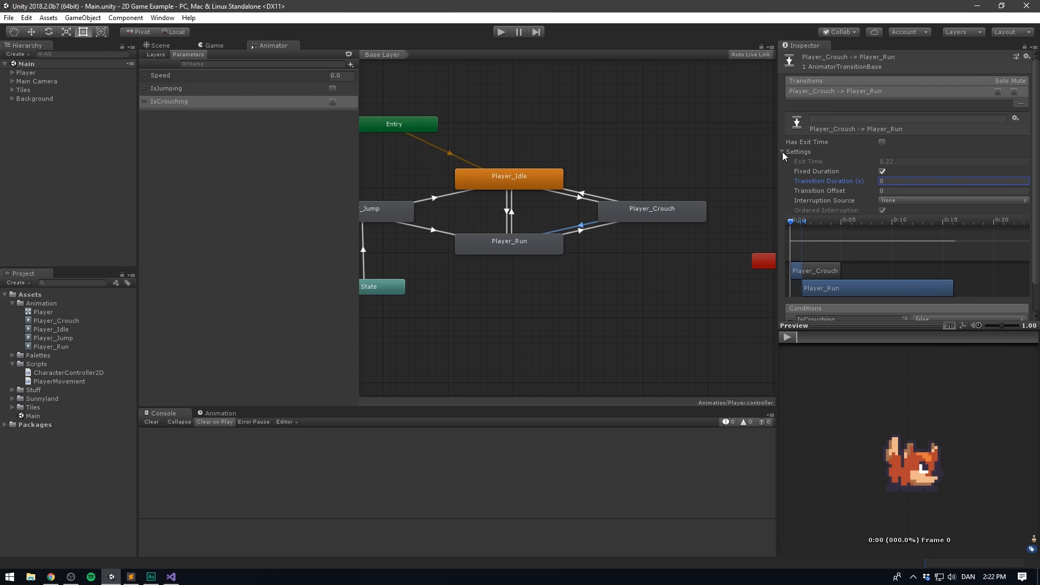
left_click(523, 302)
key("a")
- Review the Crouch button code and FixedUpdate in PlayerMovement, and inspect the Player's On Crouch Event in Unity
scroll(578, 307, "up", 1)
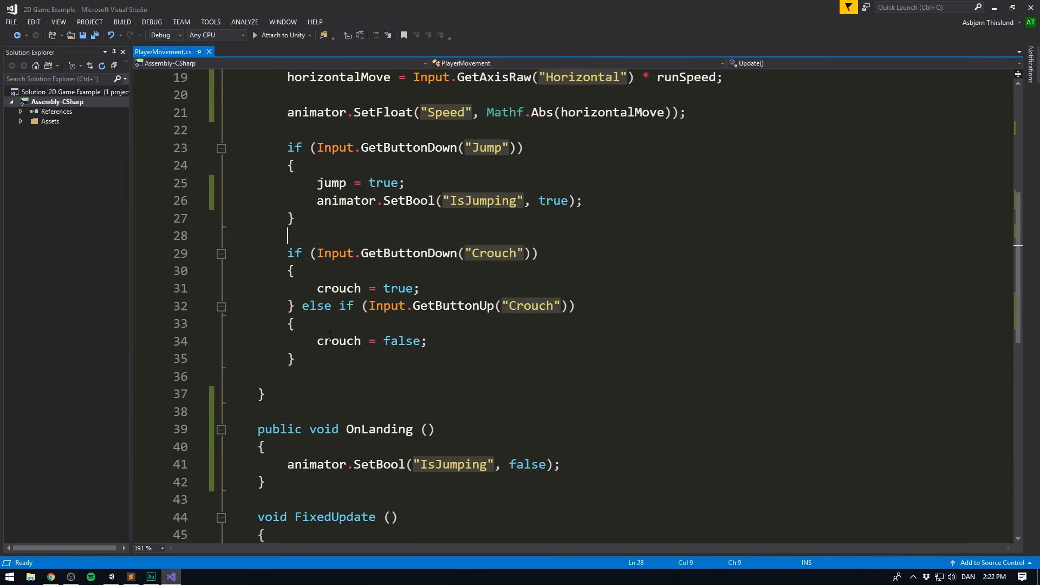
left_click_drag(294, 358, 287, 253)
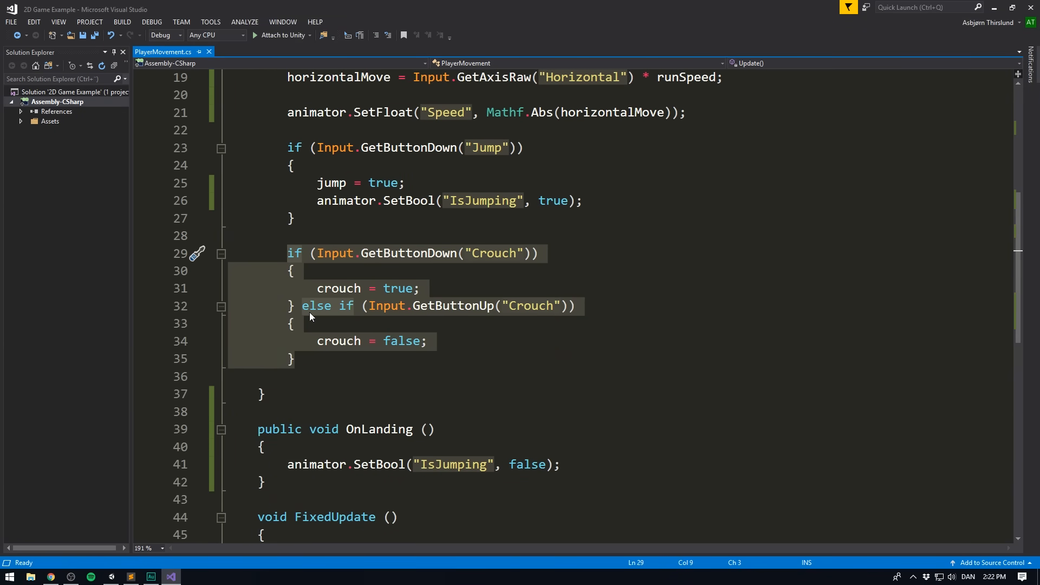
left_click(326, 362)
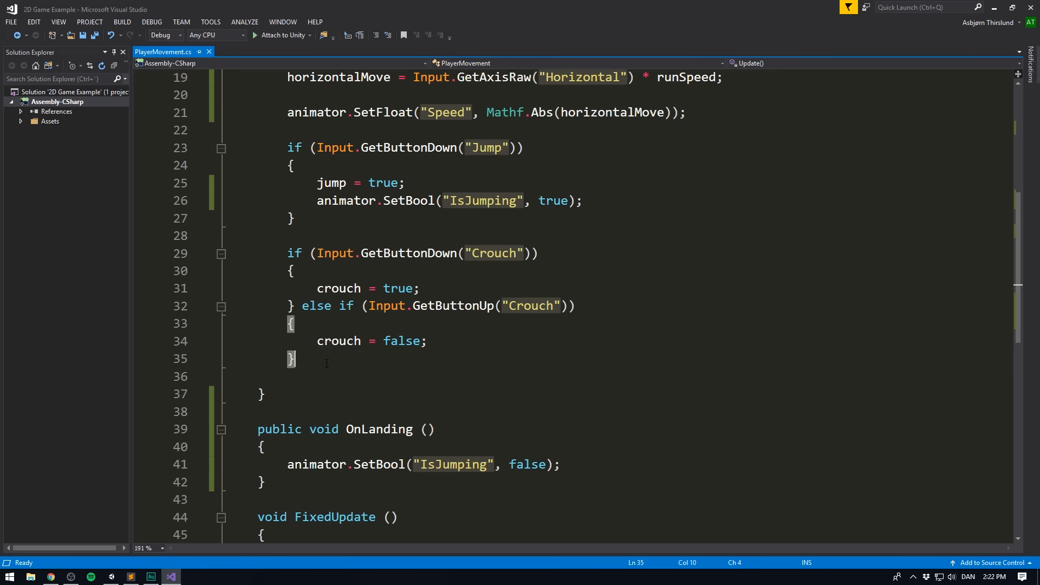
scroll(326, 363, "down", 2)
scroll(337, 282, "up", 2)
scroll(341, 379, "down", 2)
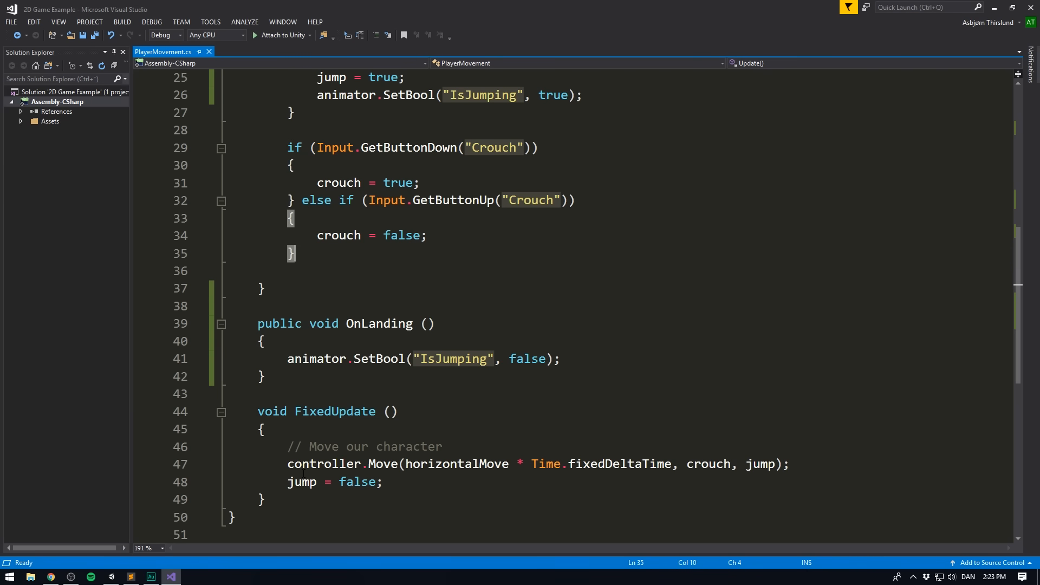
left_click(169, 580)
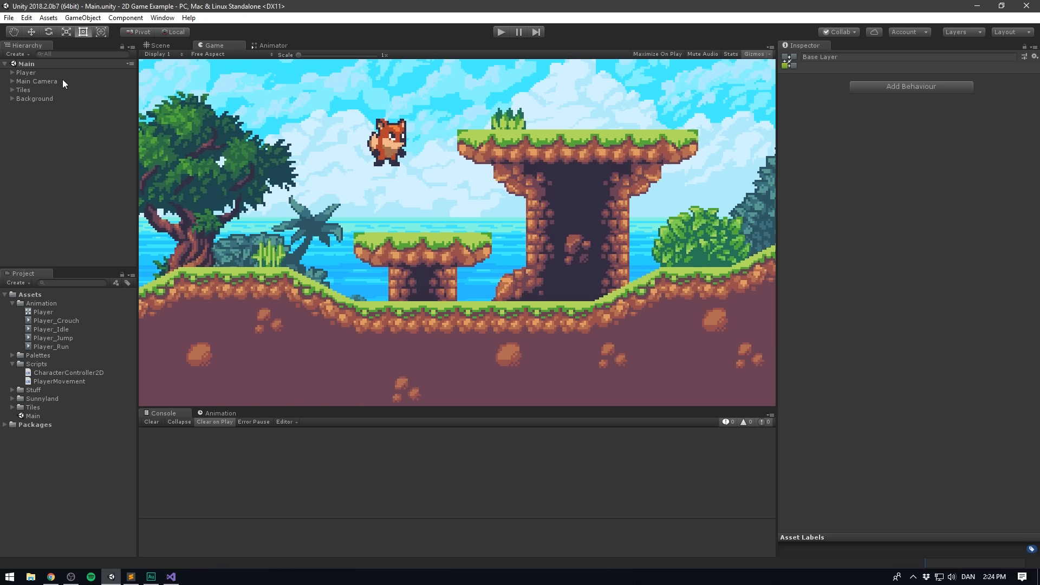
left_click(31, 72)
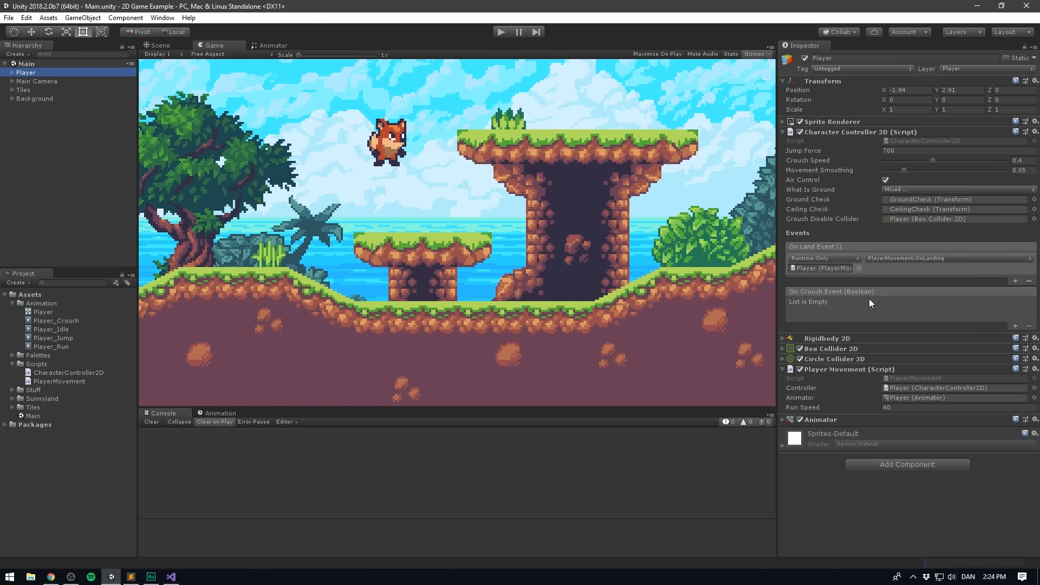
- In PlayerMovement.cs in Visual Studio, add an empty public void OnCrouching method with a bool isCrouching parameter below OnLanding
left_click(172, 576)
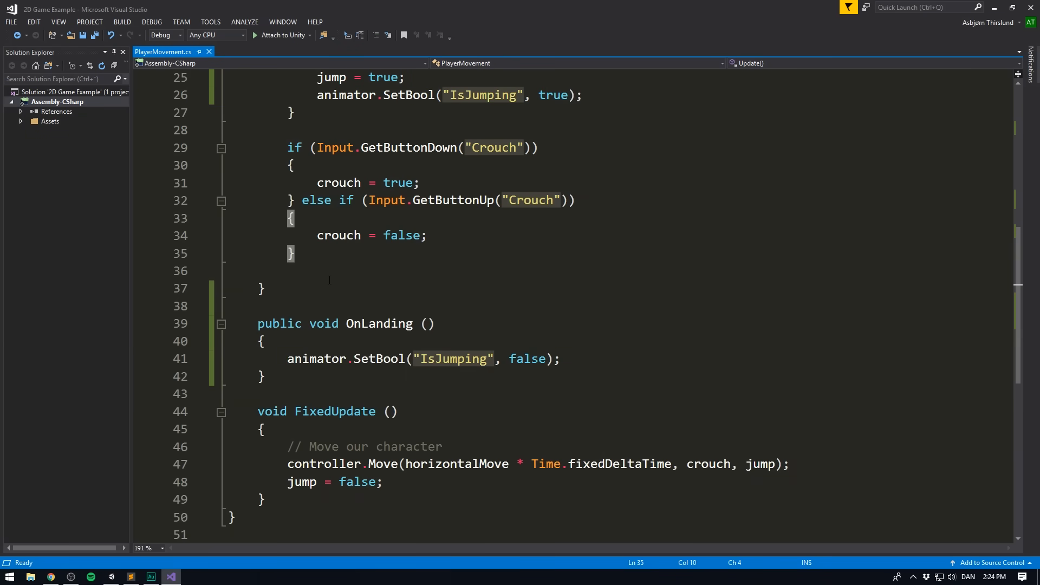
left_click(298, 378)
key("Return")
key("Return")
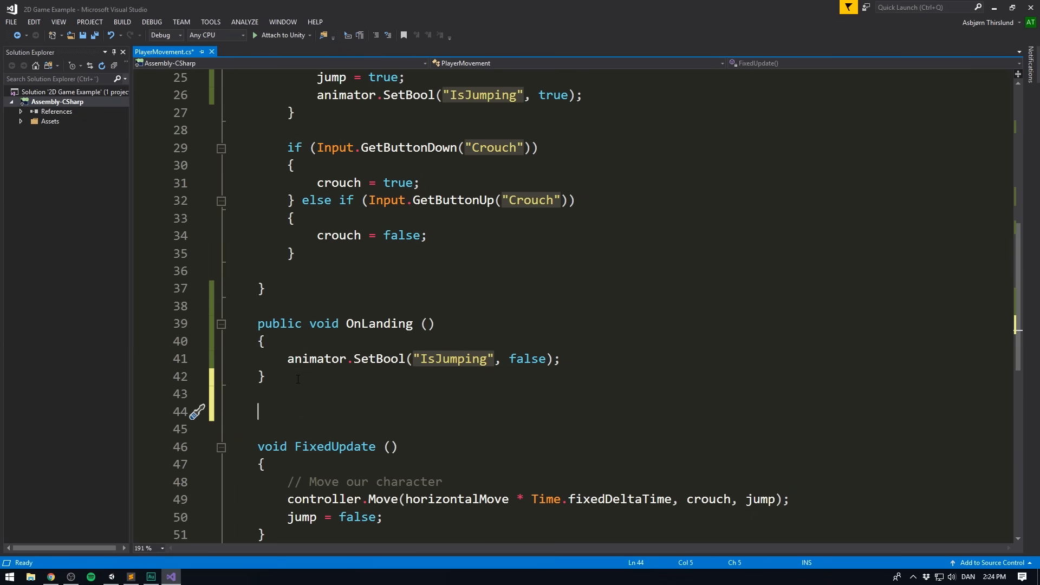
type("pu")
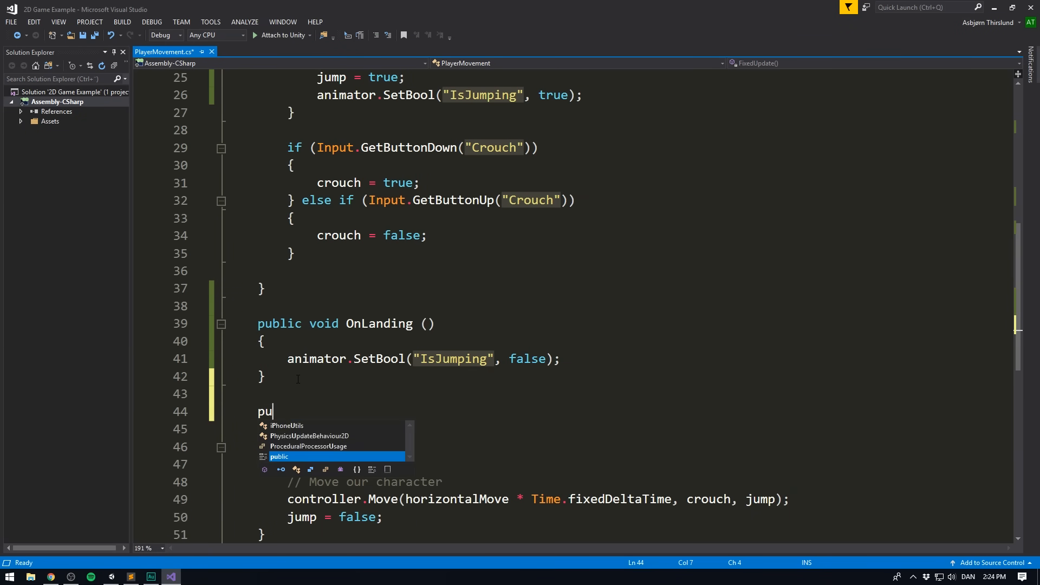
type("blic void On")
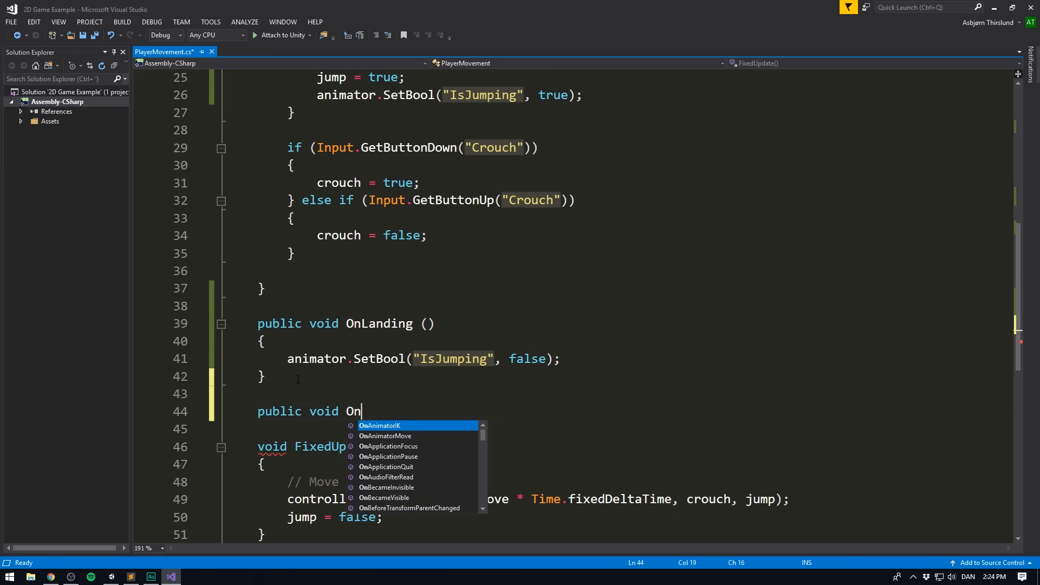
type("Crouching (bo")
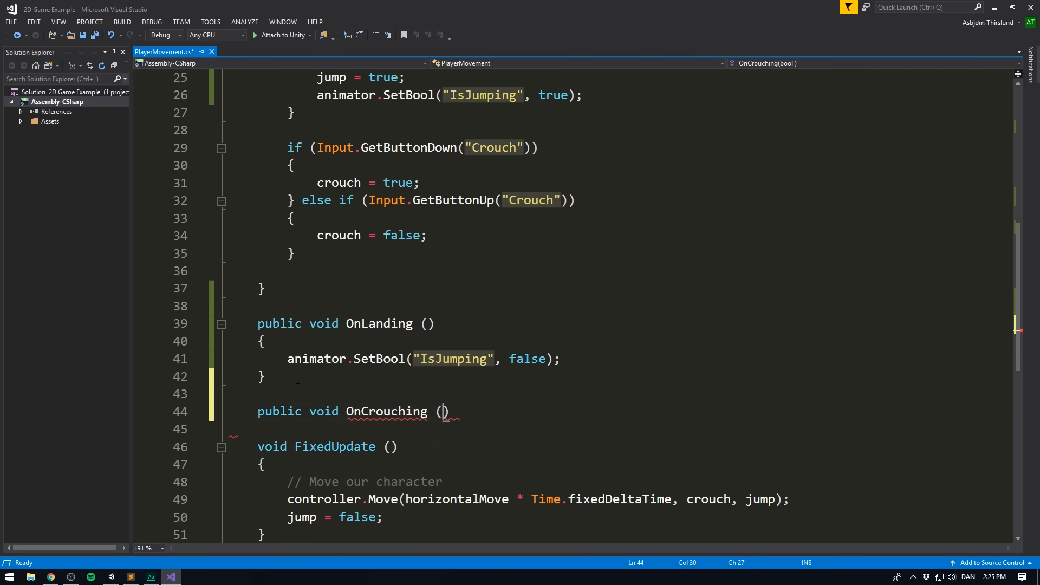
key("Tab")
type("isCrouching)")
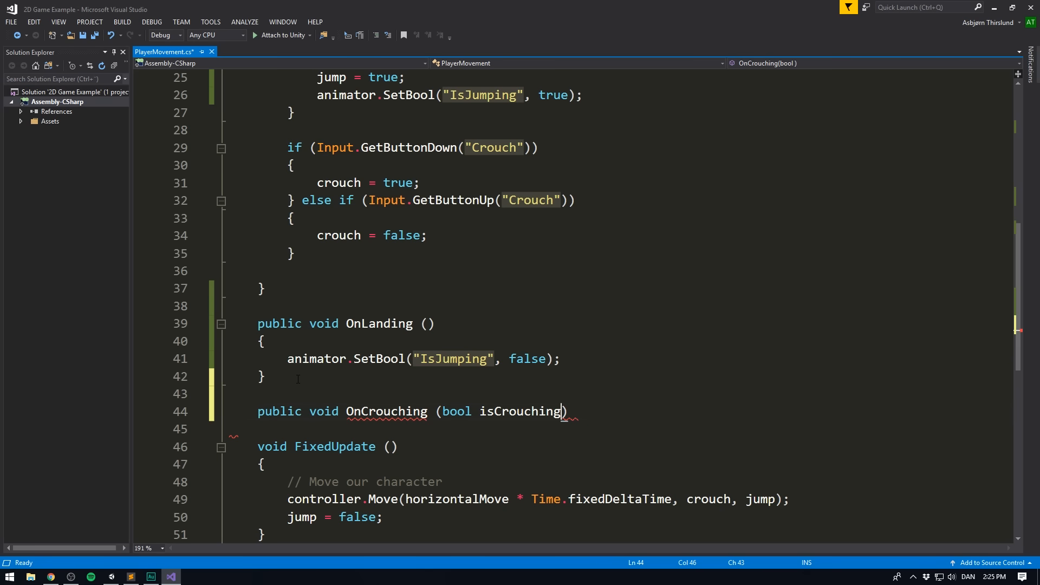
type(" {")
key("Return")
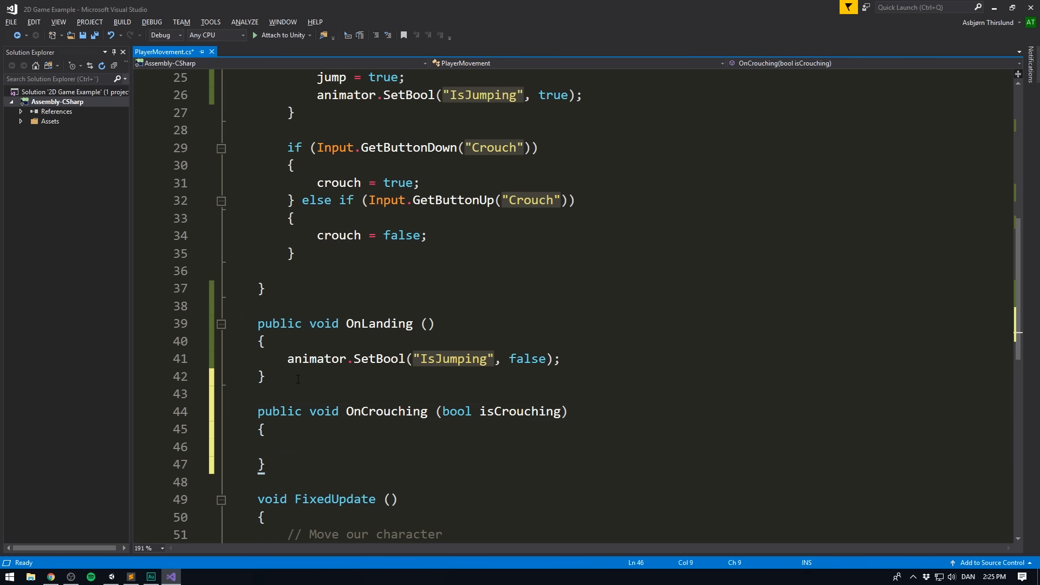
- Write animator.SetBool("IsCrouching", isCrouching); inside the OnCrouching method and save the script
left_click(561, 412)
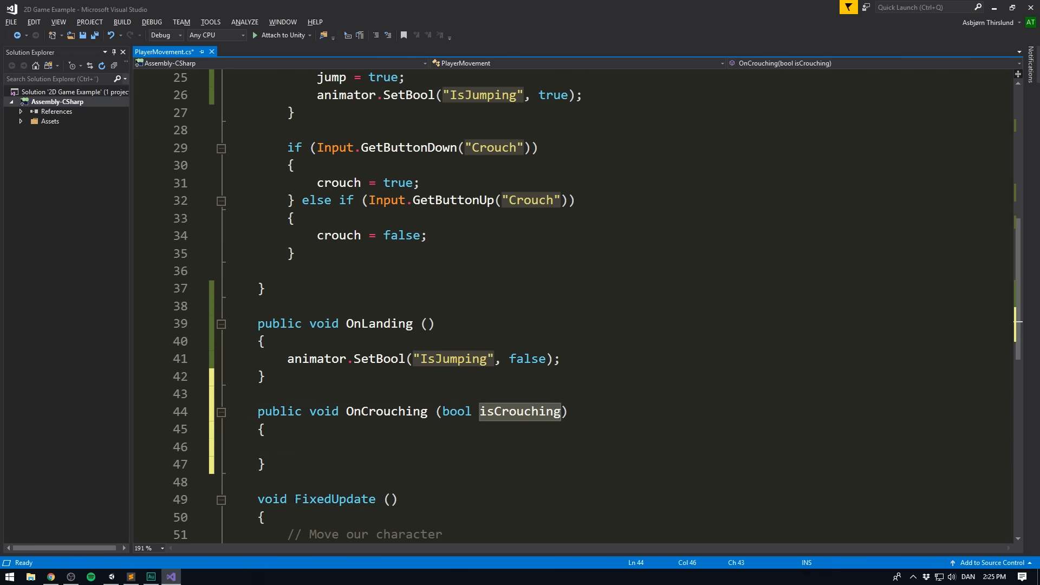
key("alt+Tab")
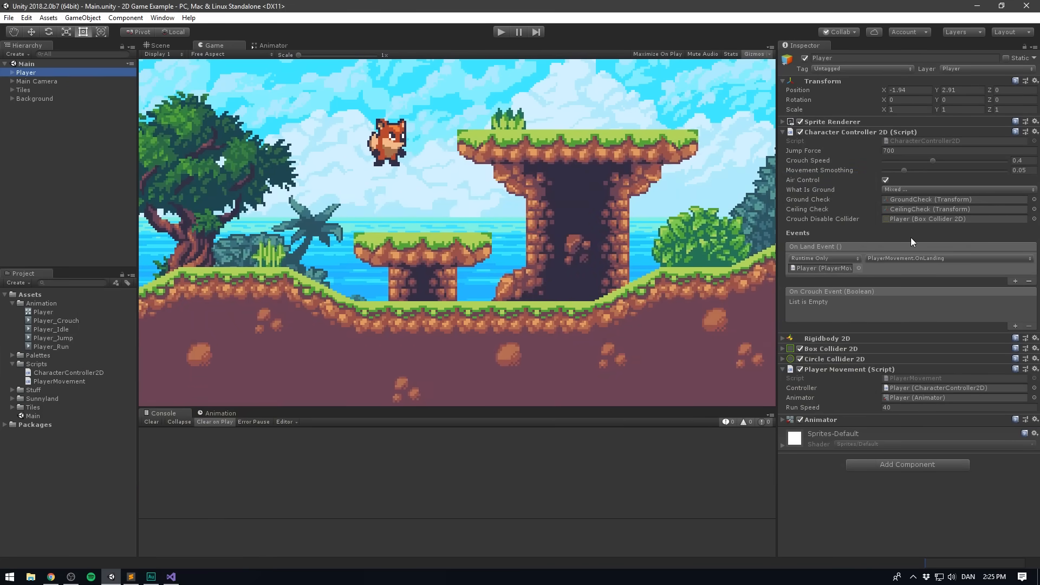
key("alt+Tab")
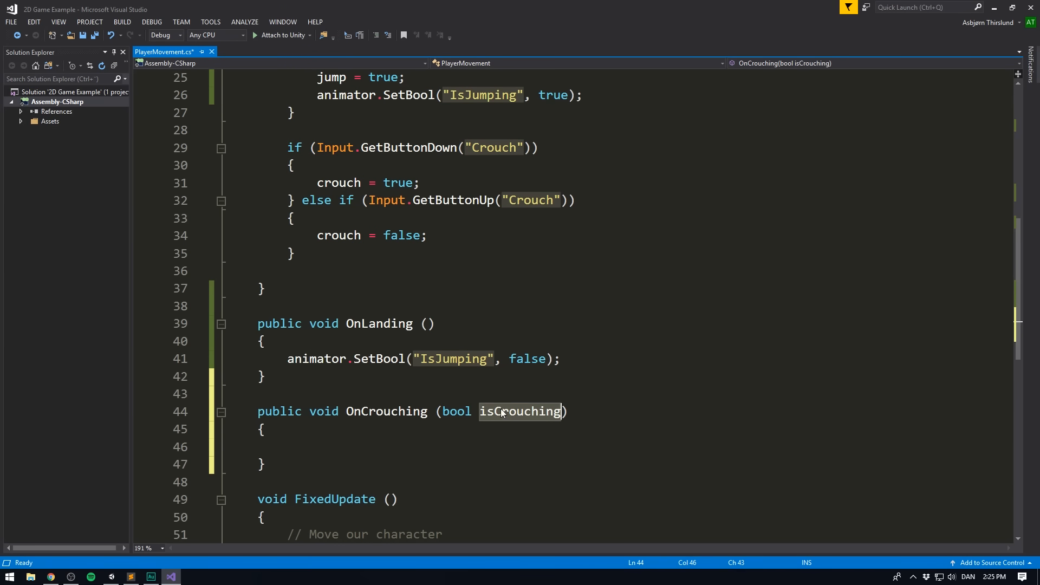
left_click(376, 449)
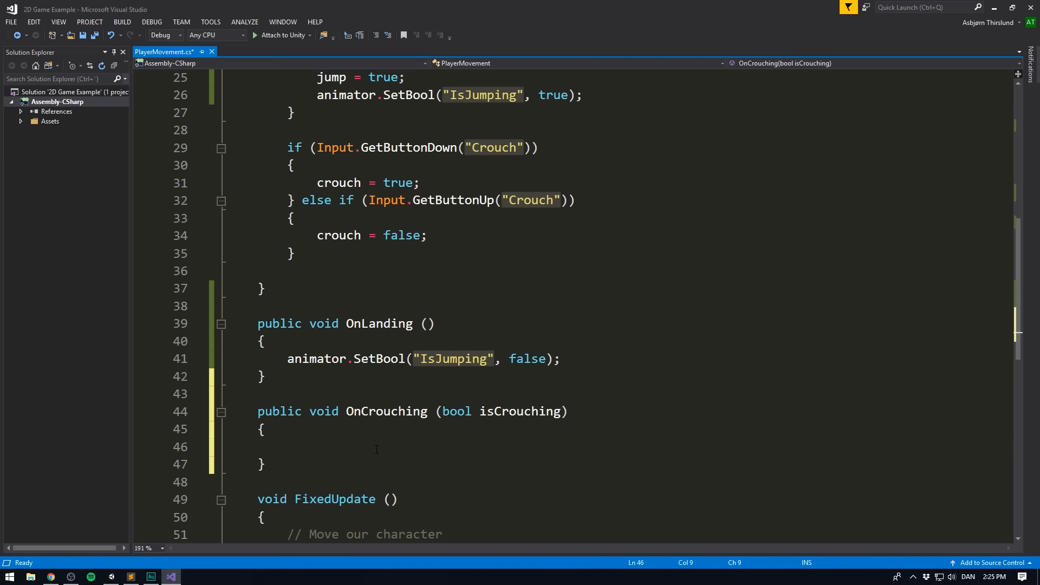
type("animator")
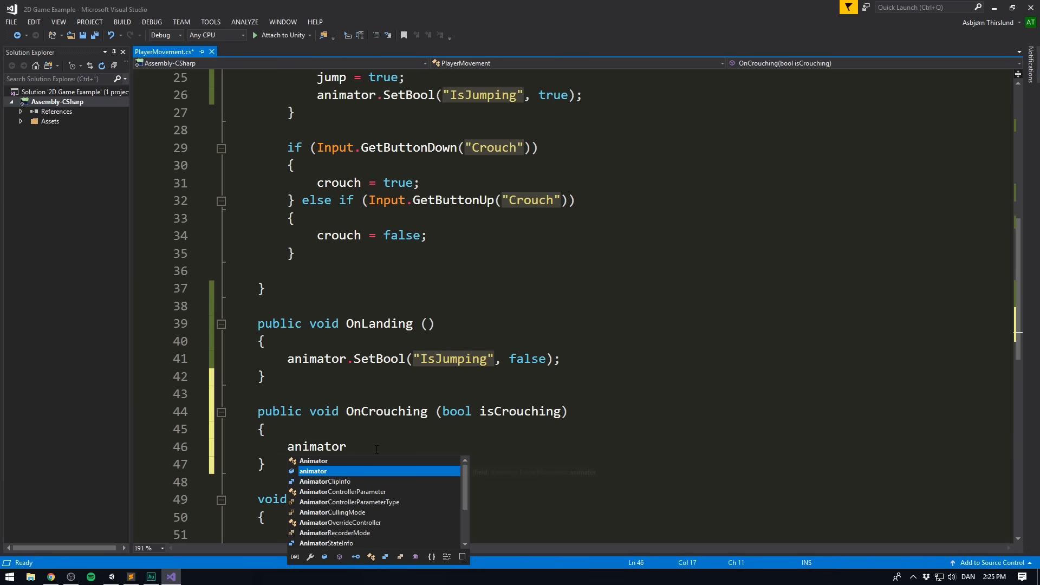
type(".Set")
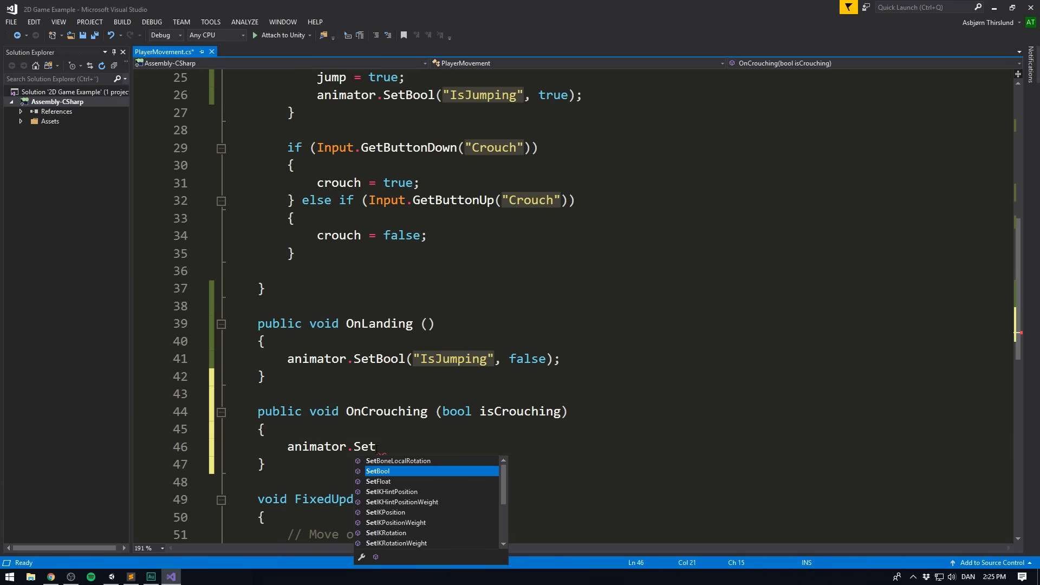
type("Bool(\"IsCrouch")
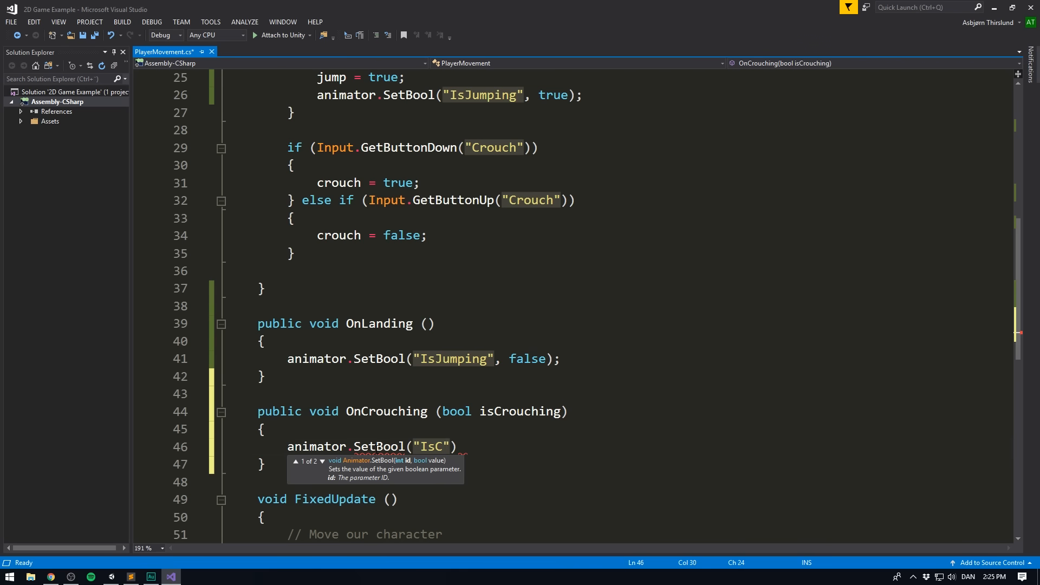
type("ing\", ")
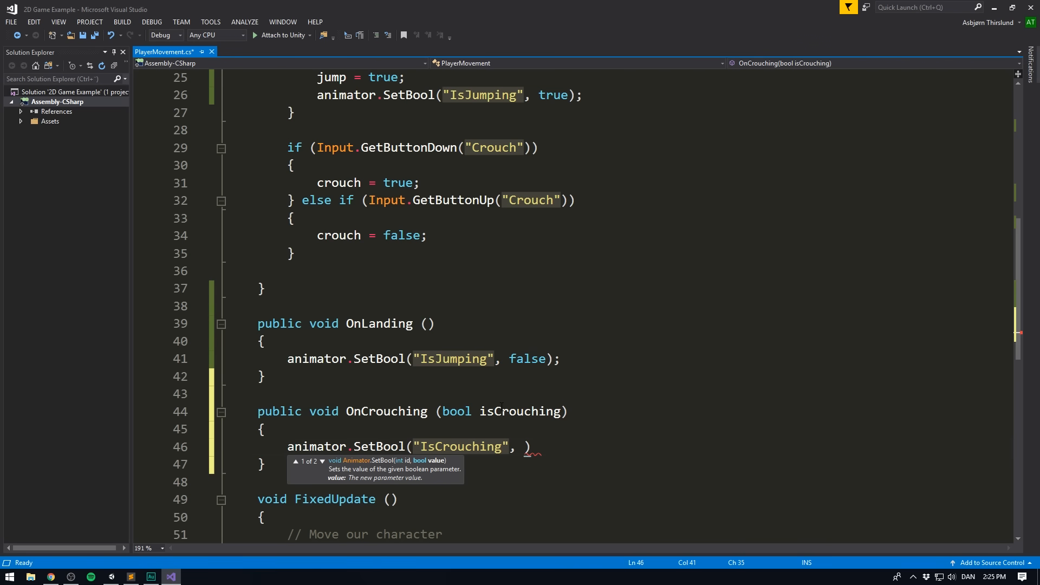
type("isCrouching);")
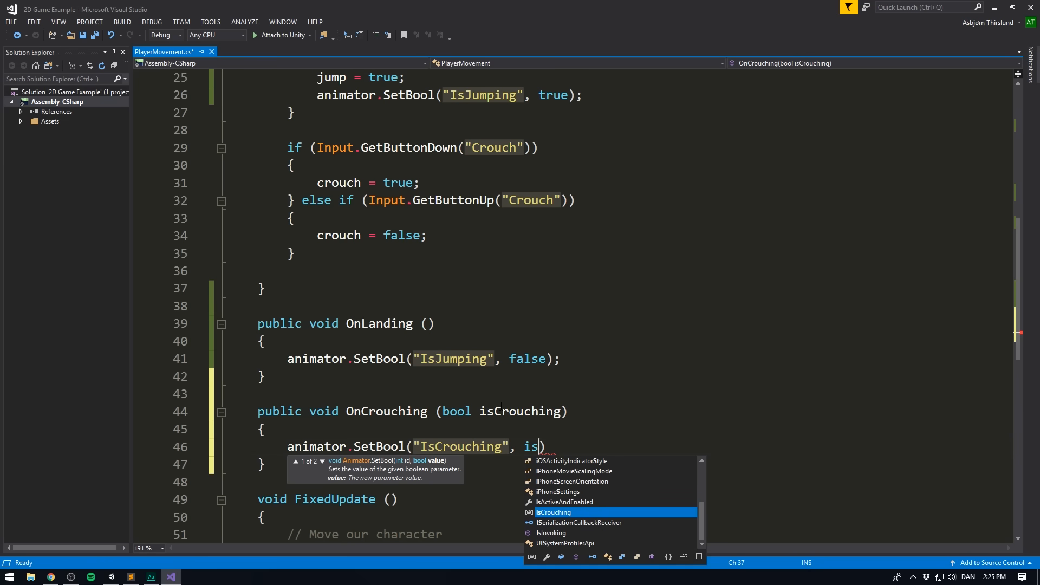
key("ctrl+s")
- In Unity, add an On Crouch Event entry for the Player's PlayerMovement component that calls the dynamic bool function OnCrouching
key("alt+Tab")
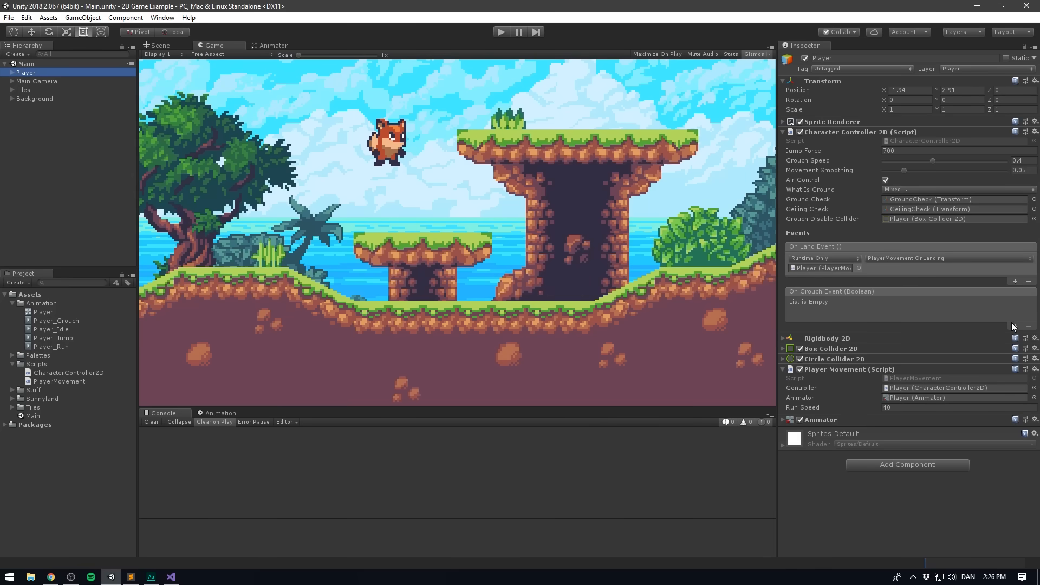
left_click(1015, 326)
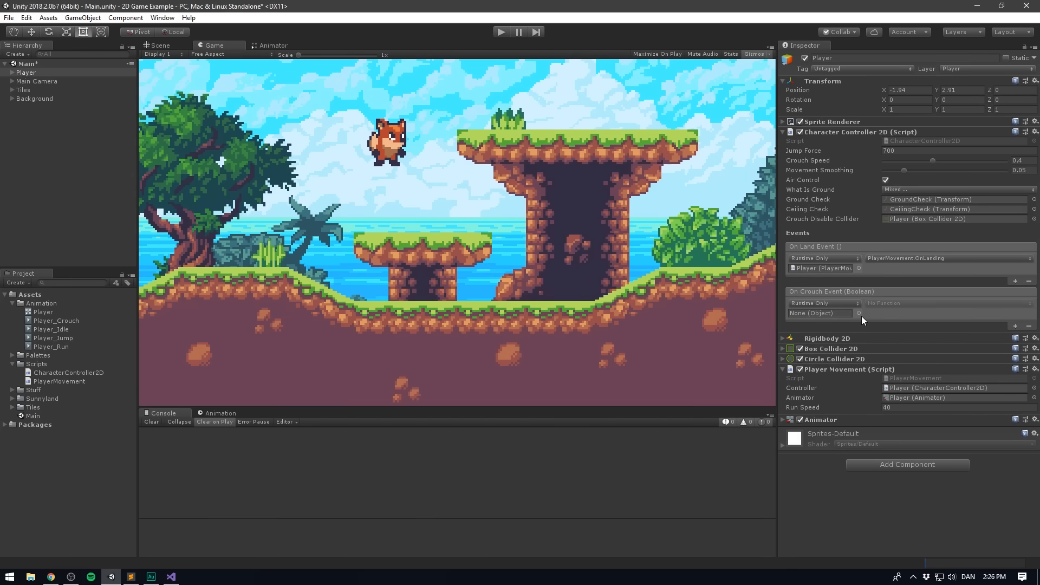
left_click_drag(831, 369, 820, 315)
left_click(895, 303)
mouse_move(894, 414)
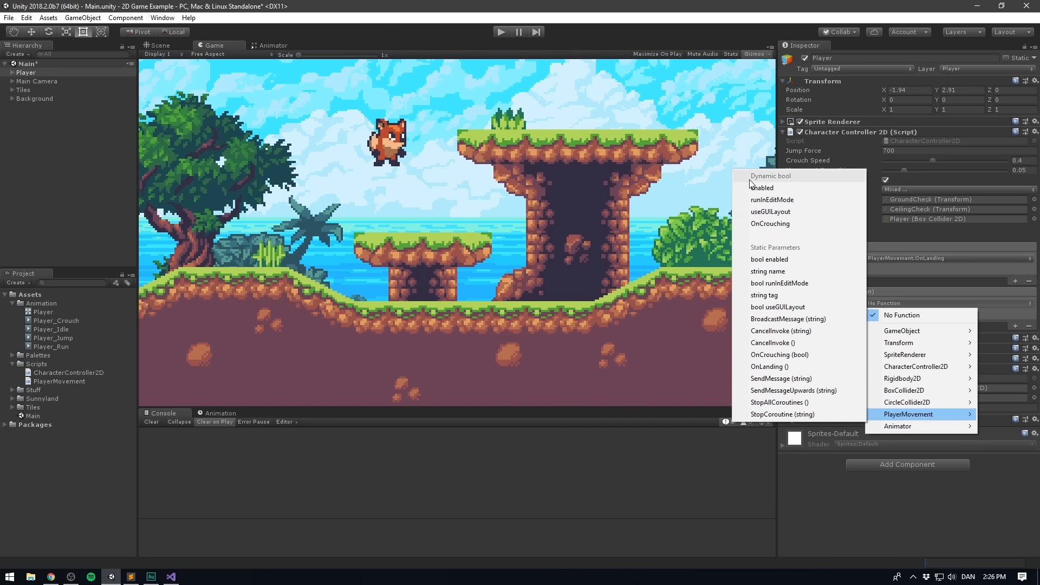
left_click(798, 222)
- Dock the Animator below the Game view and play-test crouching and running while watching the active states
left_click_drag(272, 45, 253, 397)
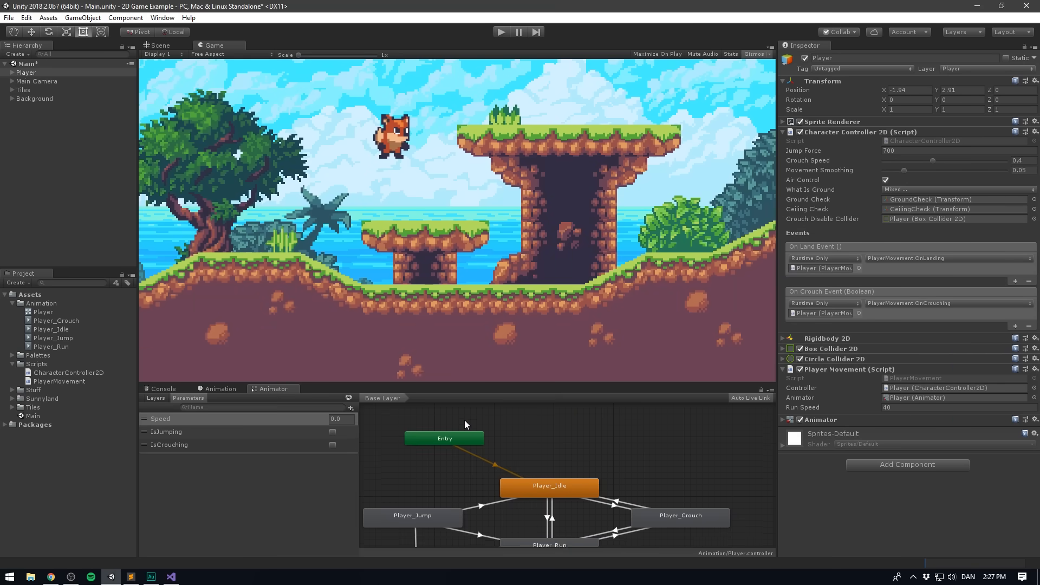
middle_click_drag(469, 434, 472, 445)
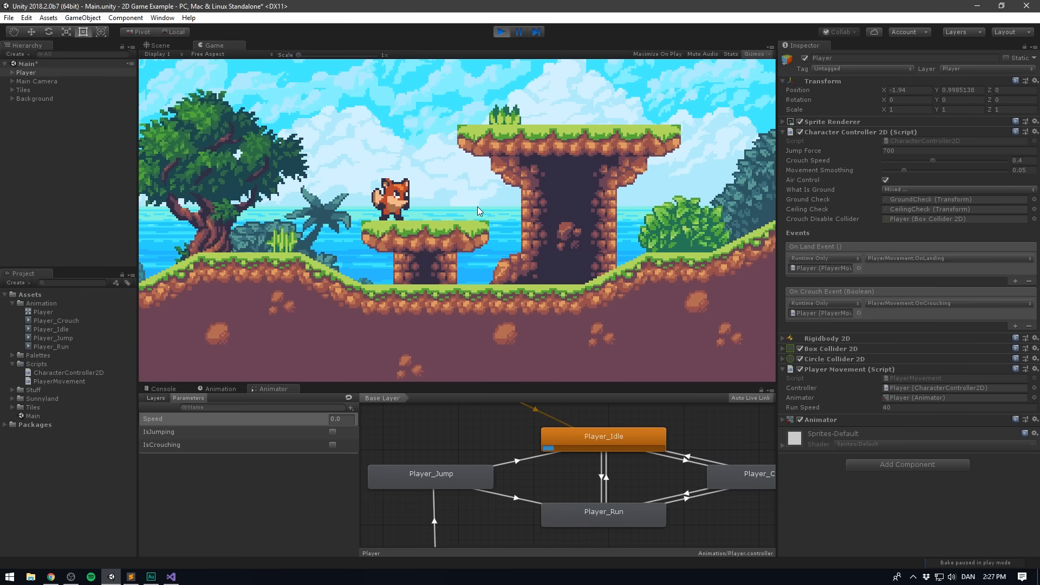
key("Down")
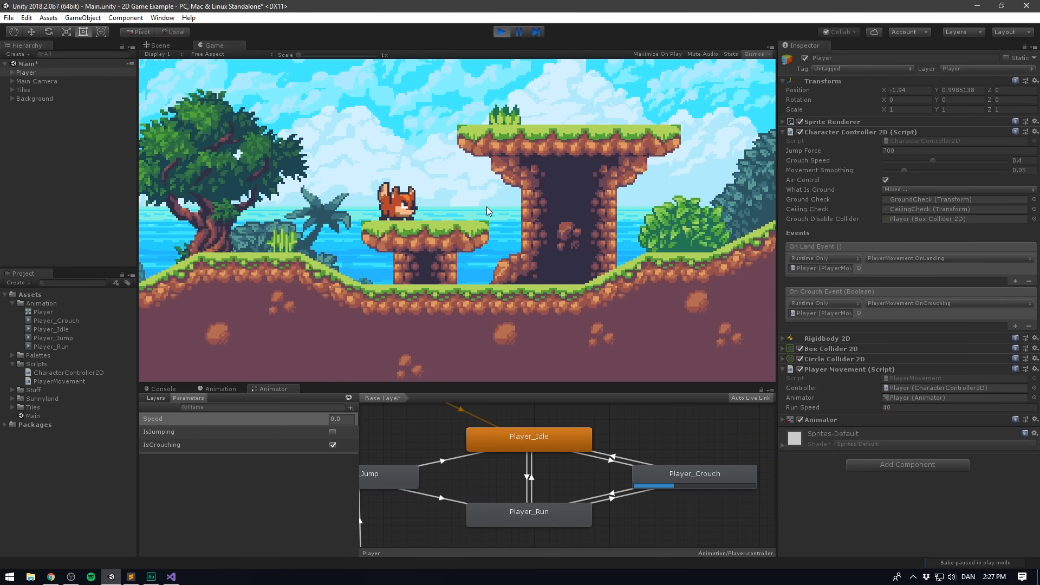
key("Right")
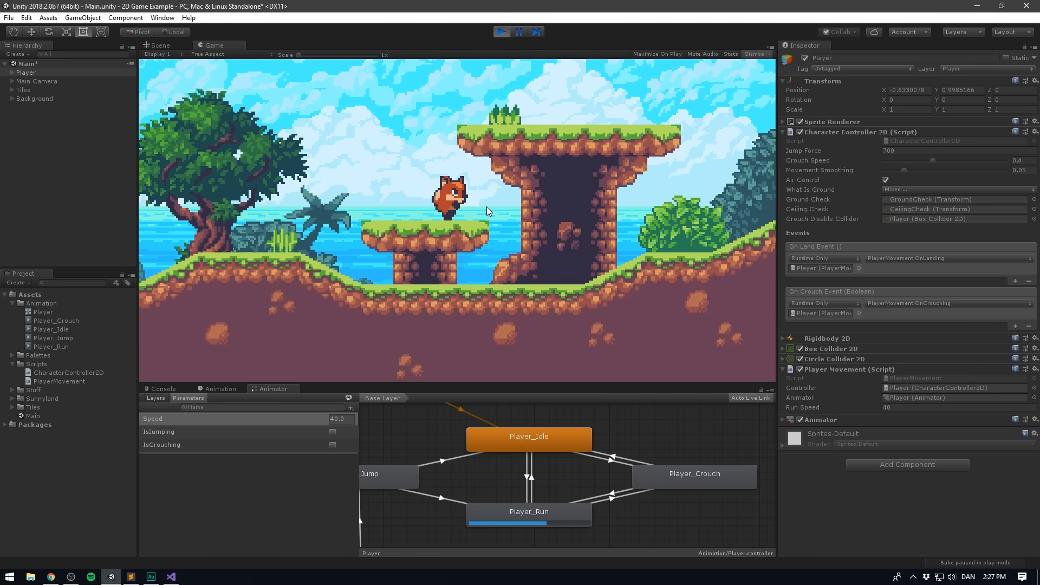
key("Left")
key("Down")
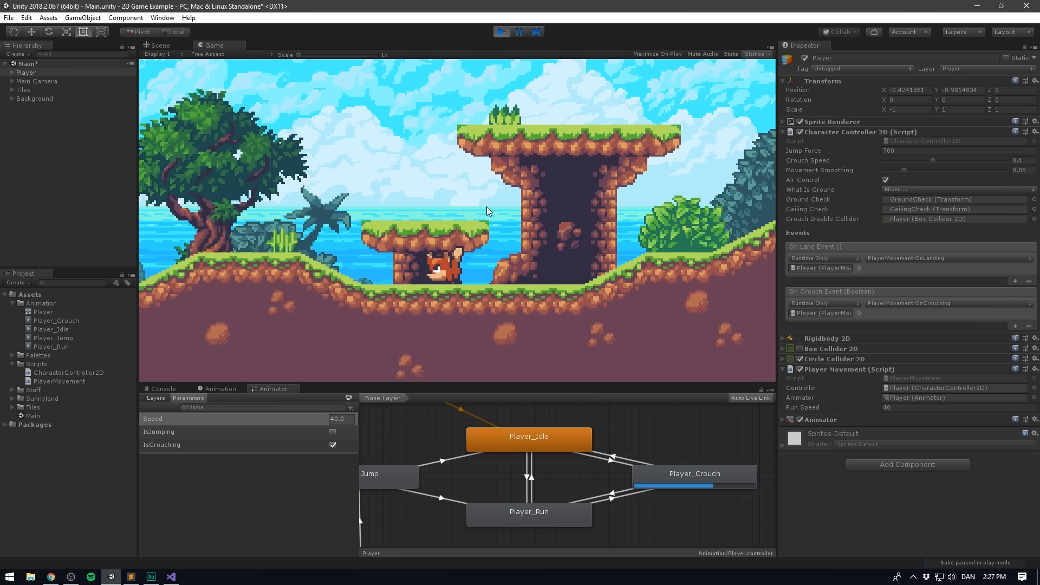